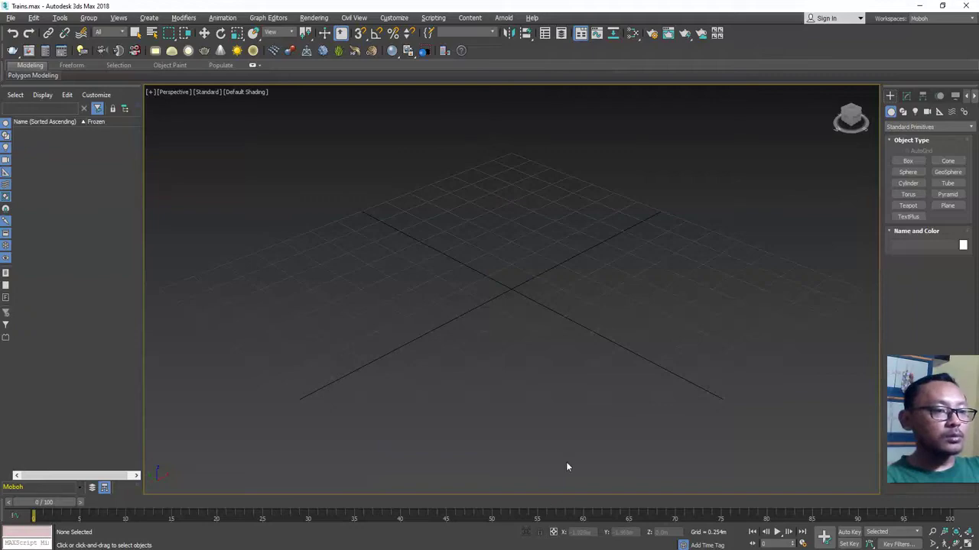
Switch to the Trains-BetterTexture folder in File Explorer and look over its FBX meshes and JPG textures
click(509, 549)
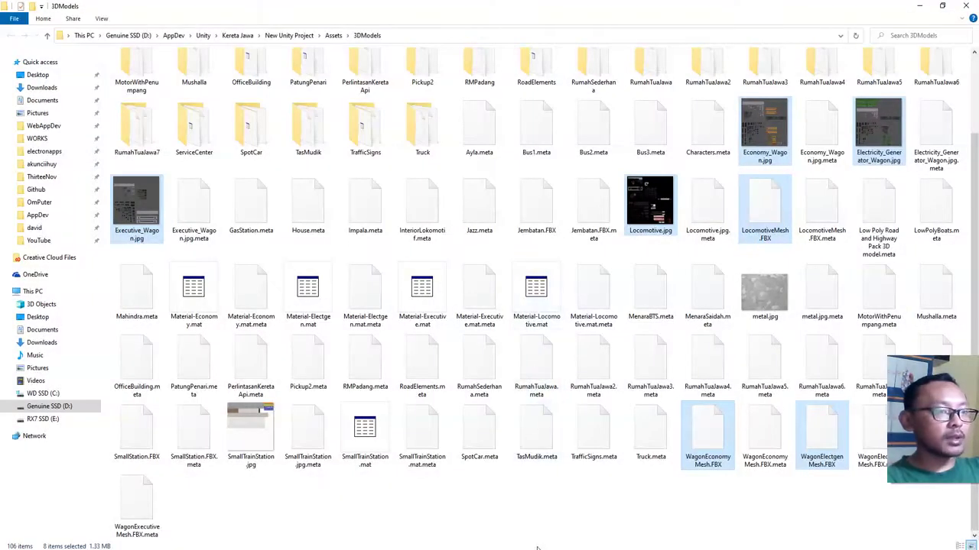
click(537, 549)
right_click(509, 549)
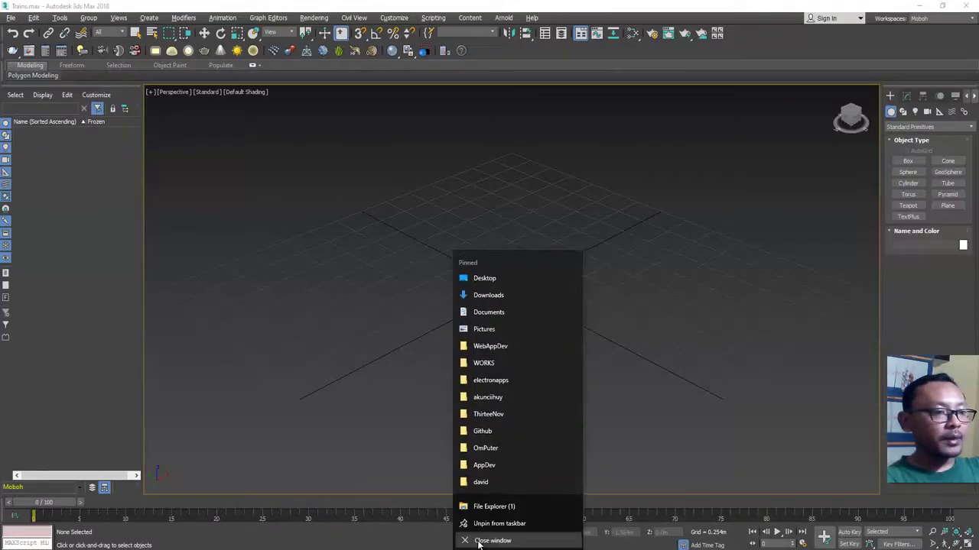
click(509, 549)
click(363, 120)
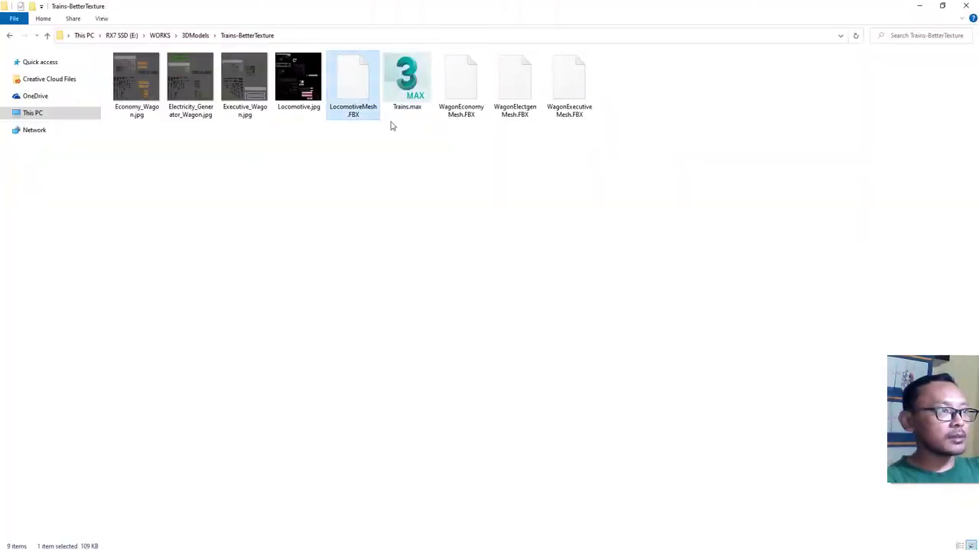
click(470, 92)
click(581, 95)
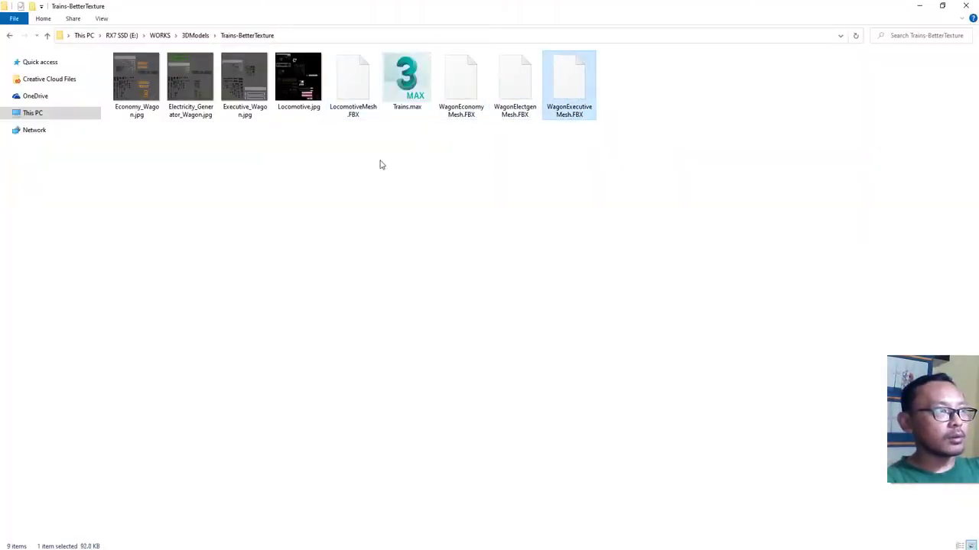
drag(298, 148, 143, 52)
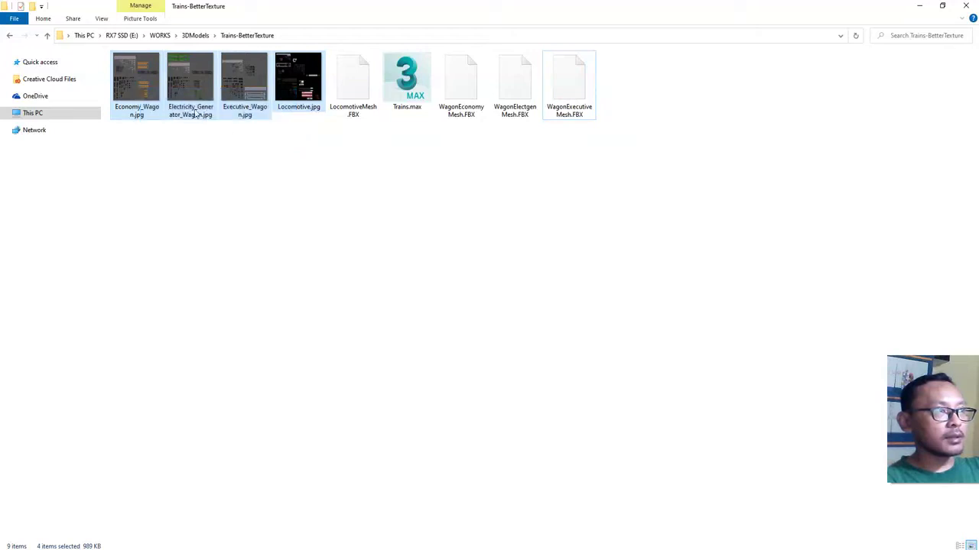
click(337, 153)
click(304, 84)
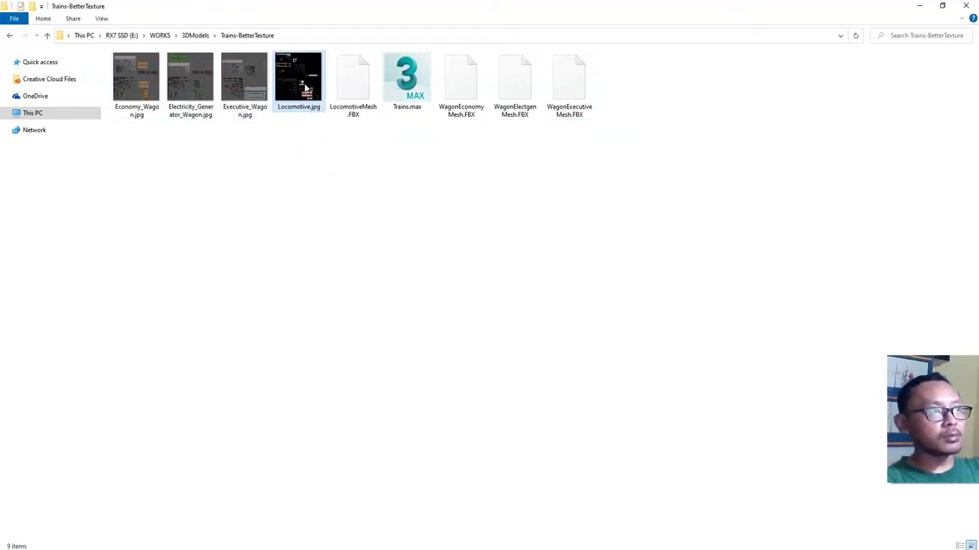
click(348, 169)
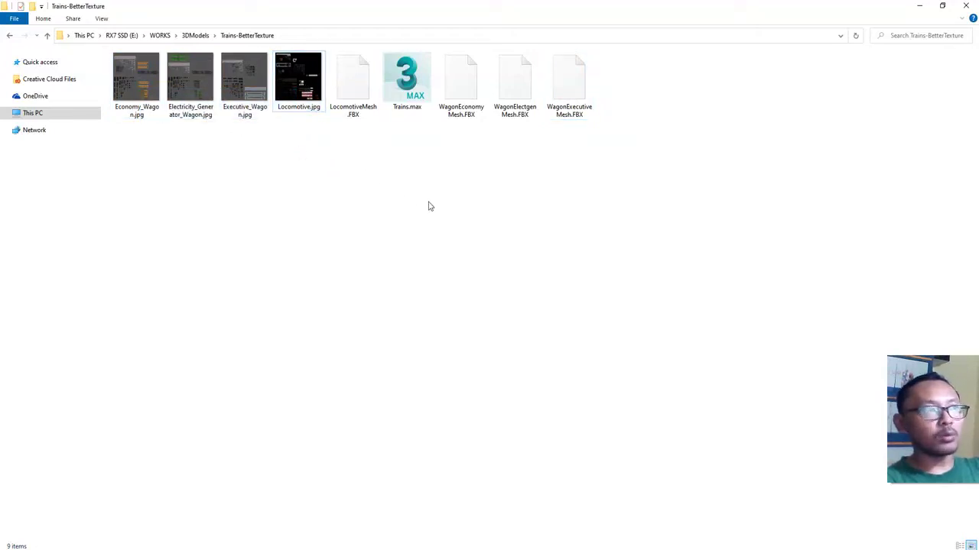
Import LocomotiveMesh.FBX into the 3ds Max scene and place it near the grid origin
drag(354, 87, 570, 318)
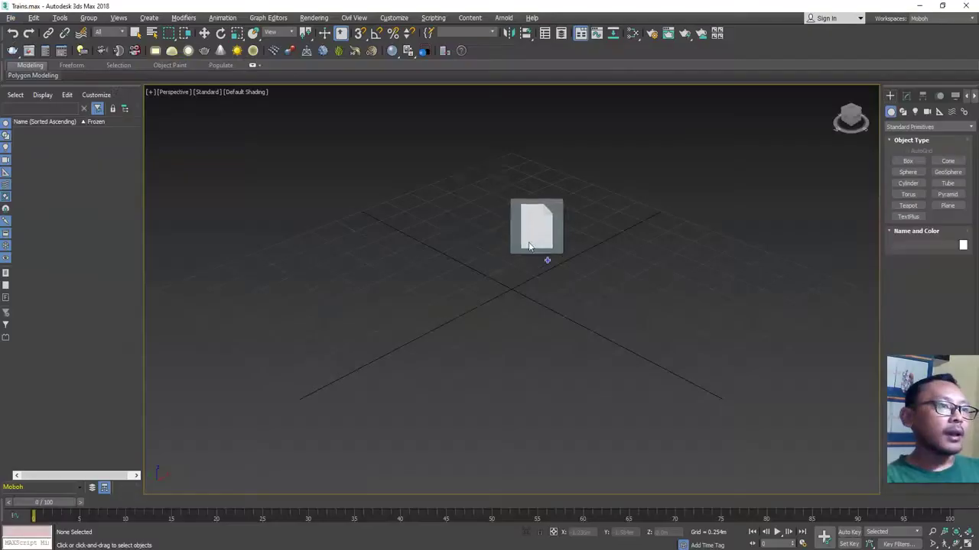
drag(535, 252, 513, 286)
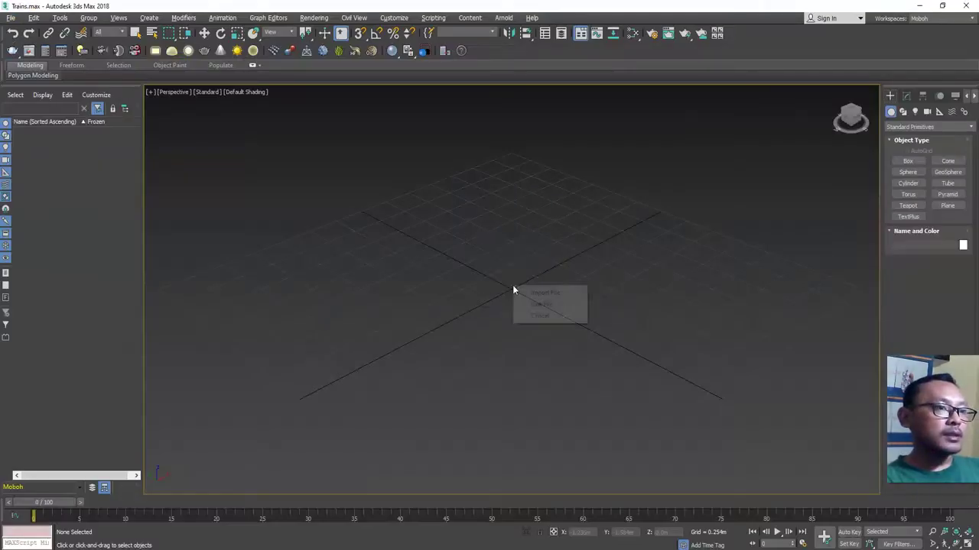
click(545, 293)
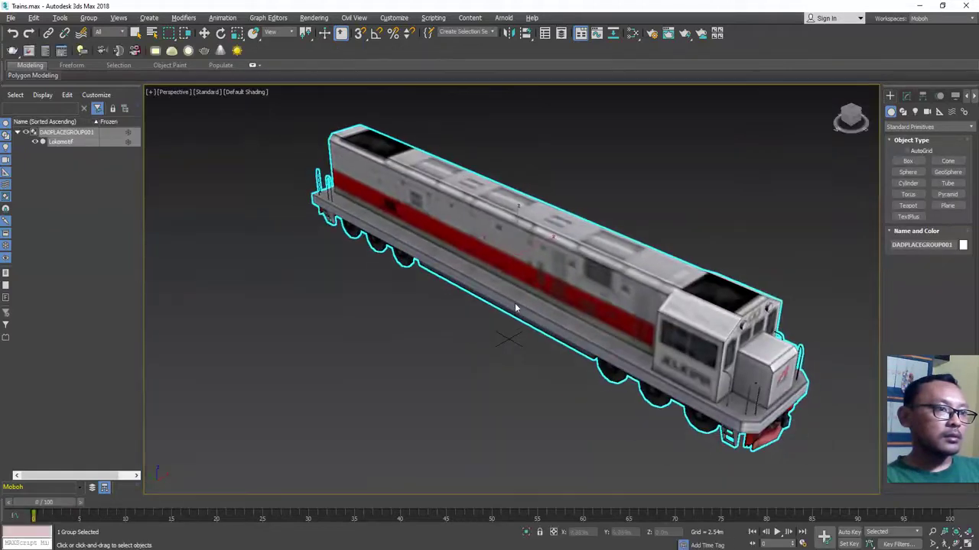
click(500, 342)
scroll(573, 364, down, 3)
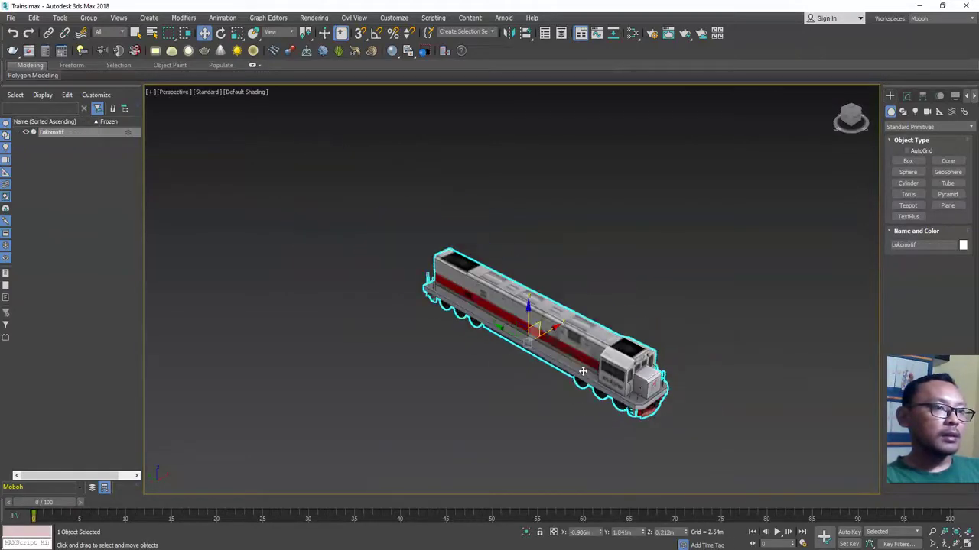
alt+middle_drag(583, 370, 663, 374)
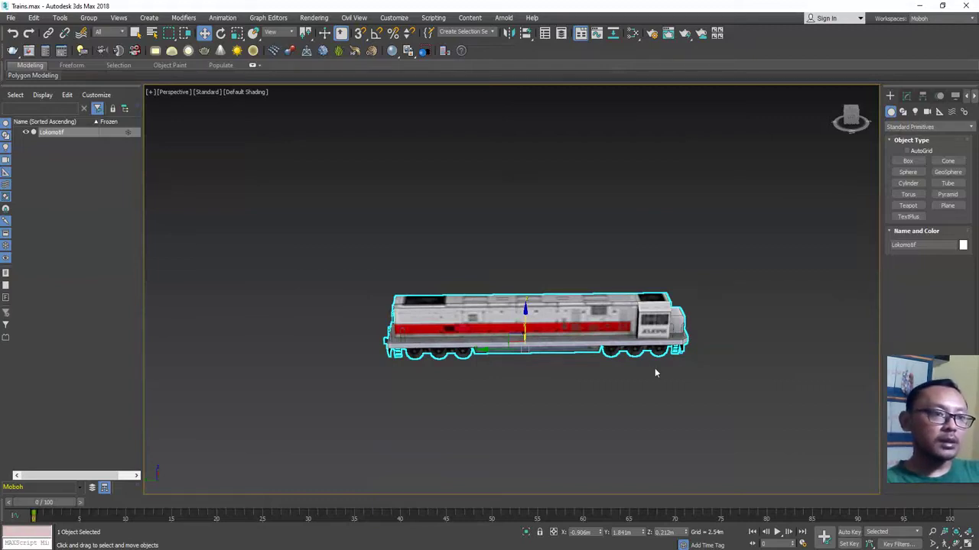
Open Locomotive.jpg from the Trains-BetterTexture folder in the image viewer and examine the texture layout and its sharpness up close
key(alt+Tab)
click(296, 171)
click(296, 87)
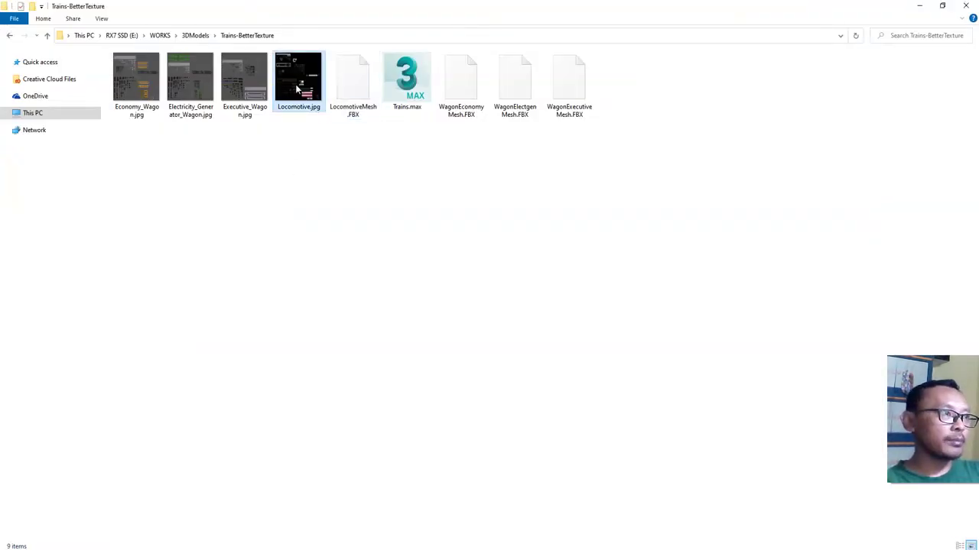
double_click(303, 85)
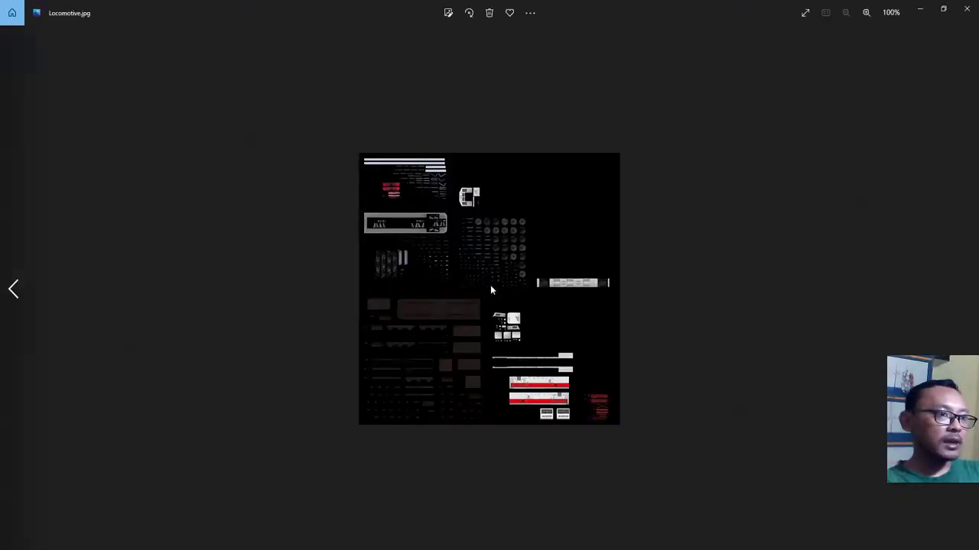
scroll(572, 405, up, 3)
scroll(572, 406, up, 6)
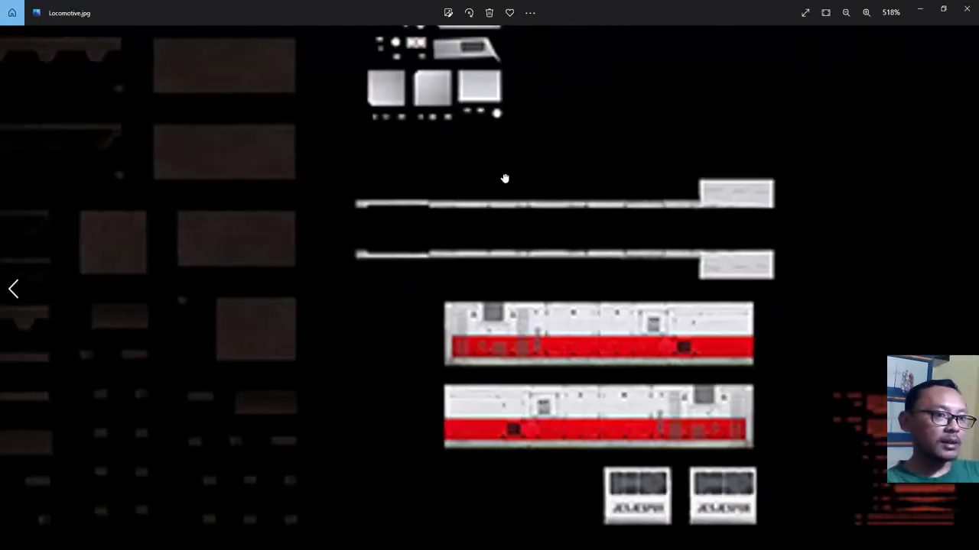
scroll(627, 392, up, 2)
scroll(627, 390, down, 10)
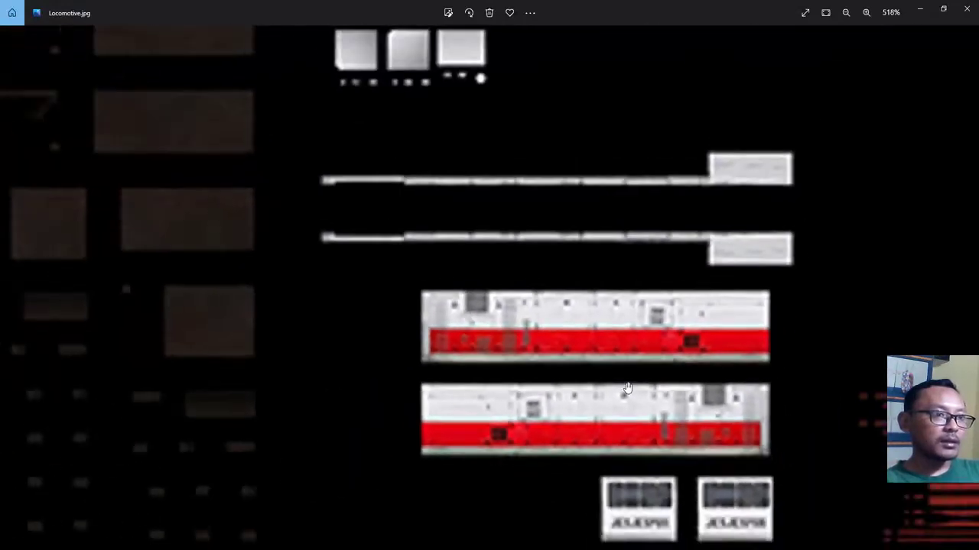
scroll(627, 388, down, 2)
scroll(627, 388, up, 5)
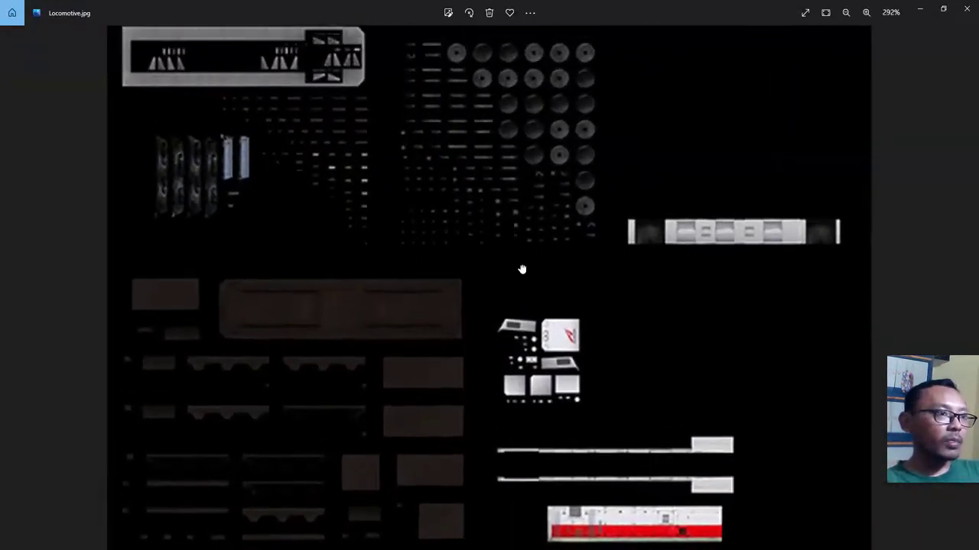
drag(539, 290, 519, 339)
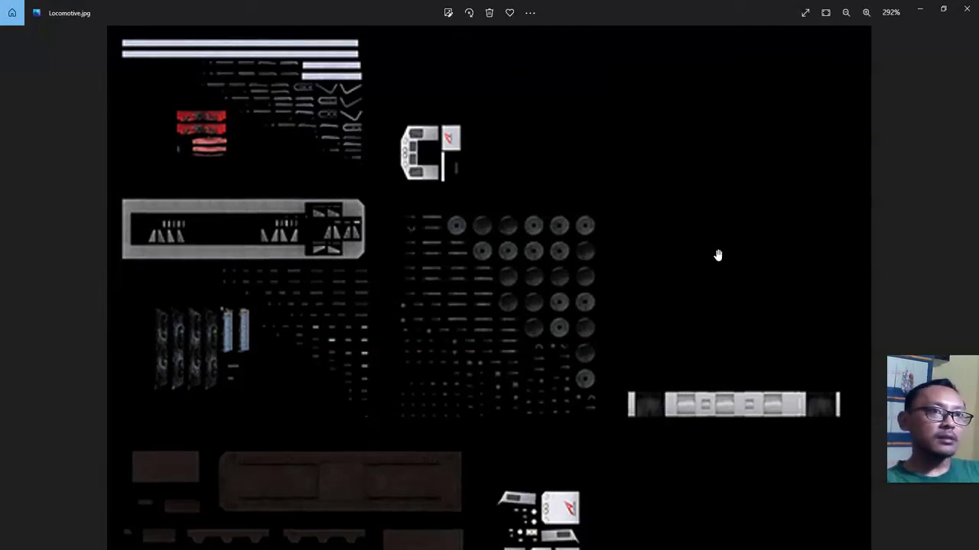
scroll(528, 381, down, 3)
scroll(544, 401, up, 5)
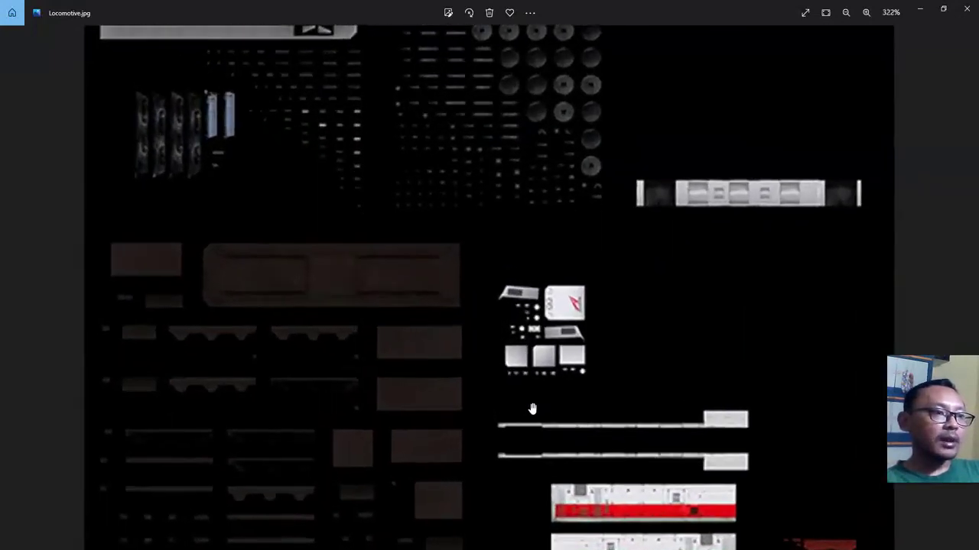
scroll(605, 321, down, 5)
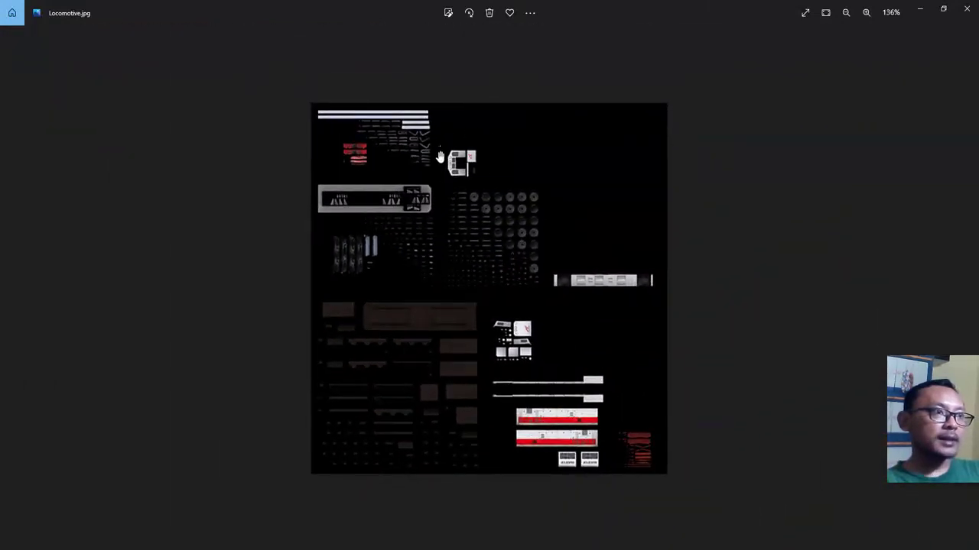
click(968, 7)
Return to 3ds Max and inspect the texture quality on the locomotive's side and front cab
key(alt+Tab)
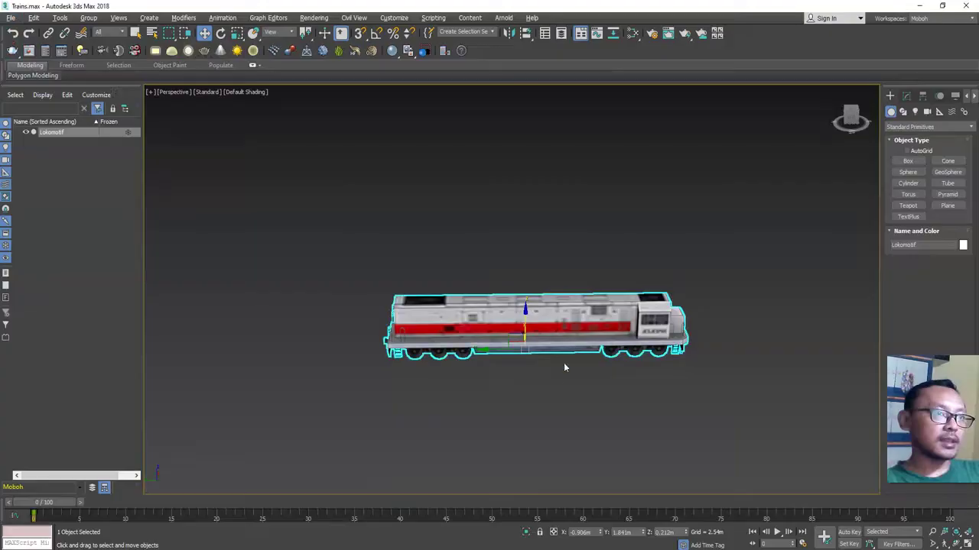
click(649, 390)
scroll(655, 375, up, 5)
scroll(646, 347, down, 2)
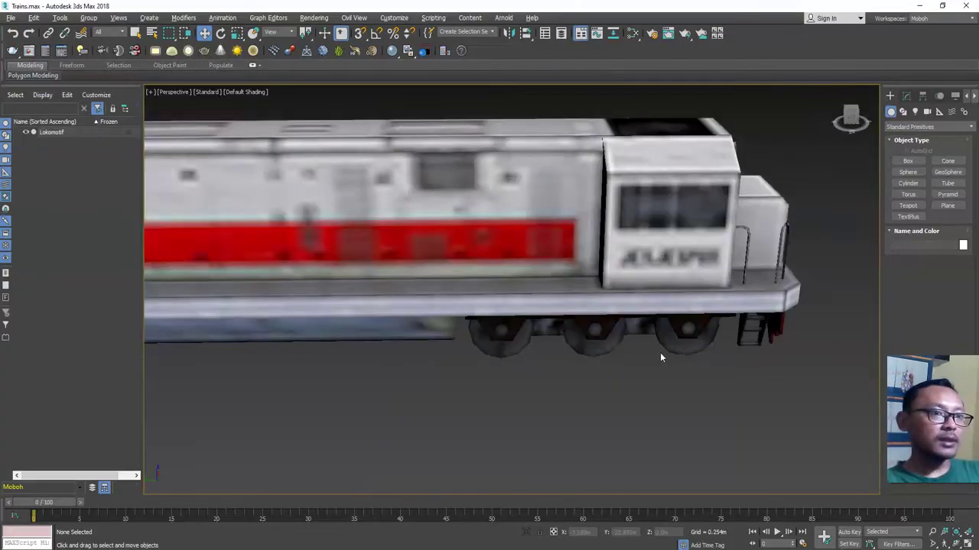
middle_drag(660, 352, 566, 442)
alt+middle_drag(642, 428, 672, 336)
scroll(571, 376, up, 3)
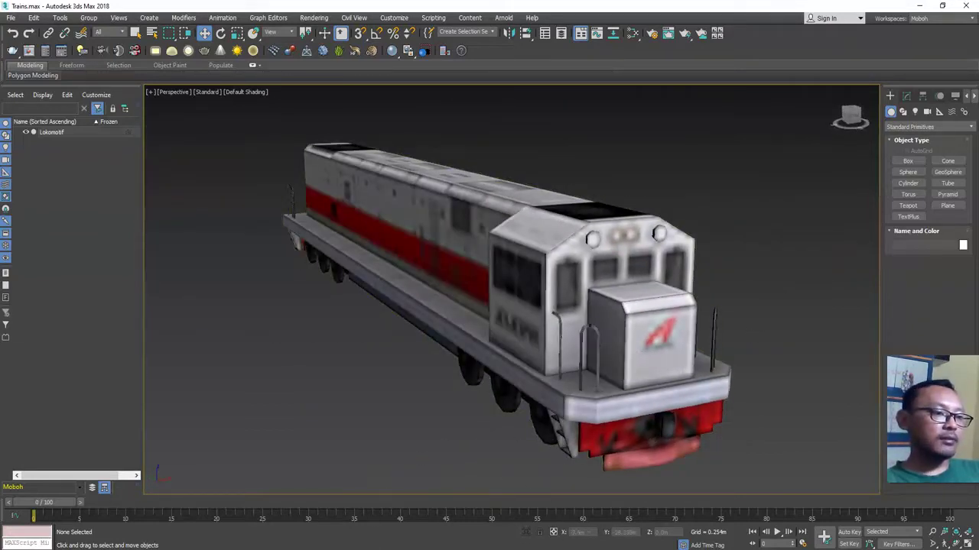
Open Locomotive.jpg from the Trains-BetterTexture folder in Photoshop
key(alt+Tab)
click(475, 281)
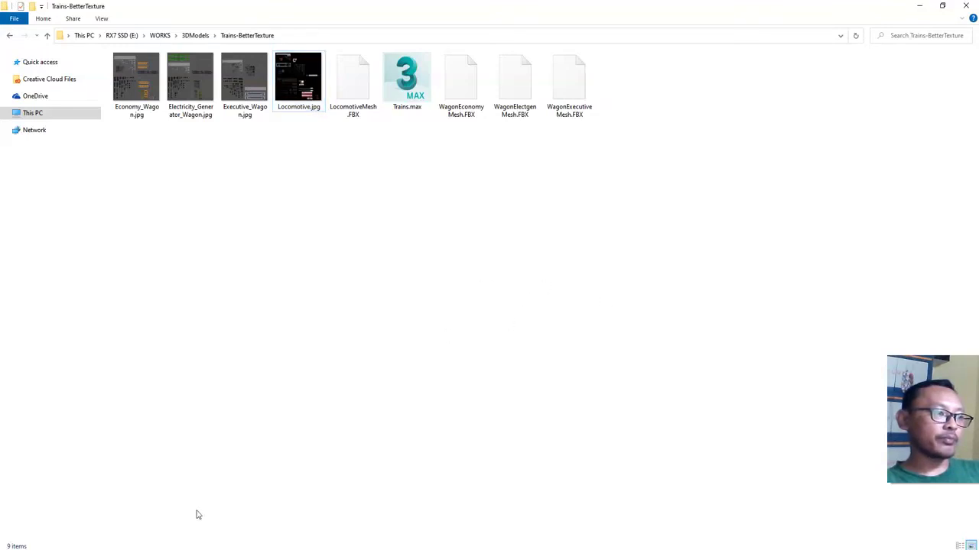
key(alt+Tab)
key(alt+Tab)
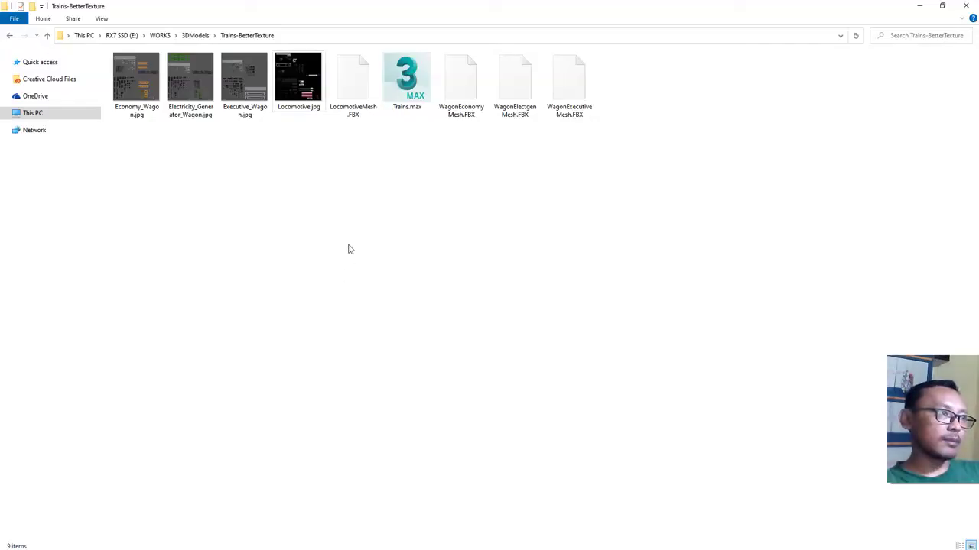
drag(298, 77, 404, 278)
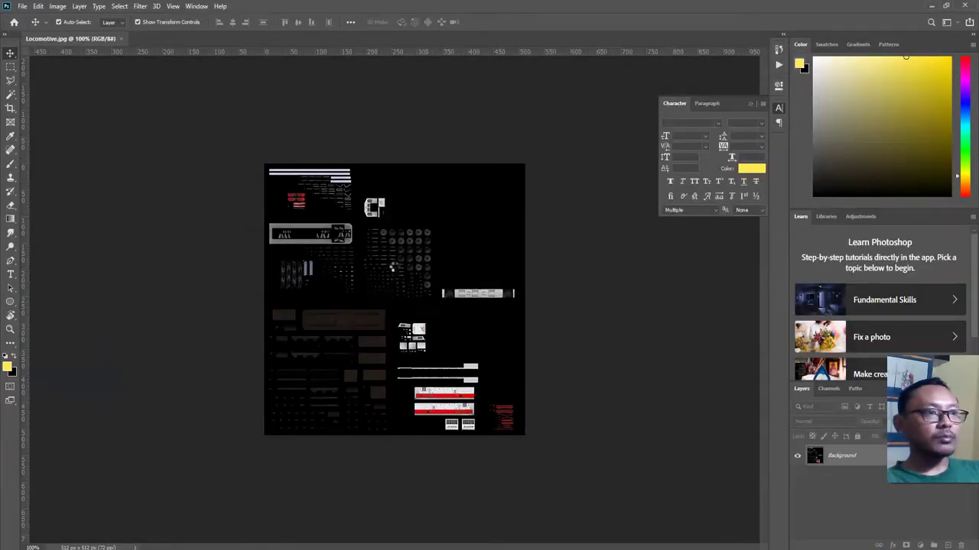
Resize the locomotive texture image to 1024 × 1024 pixels, keeping the 72 pixels/inch resolution and automatic resampling
click(58, 6)
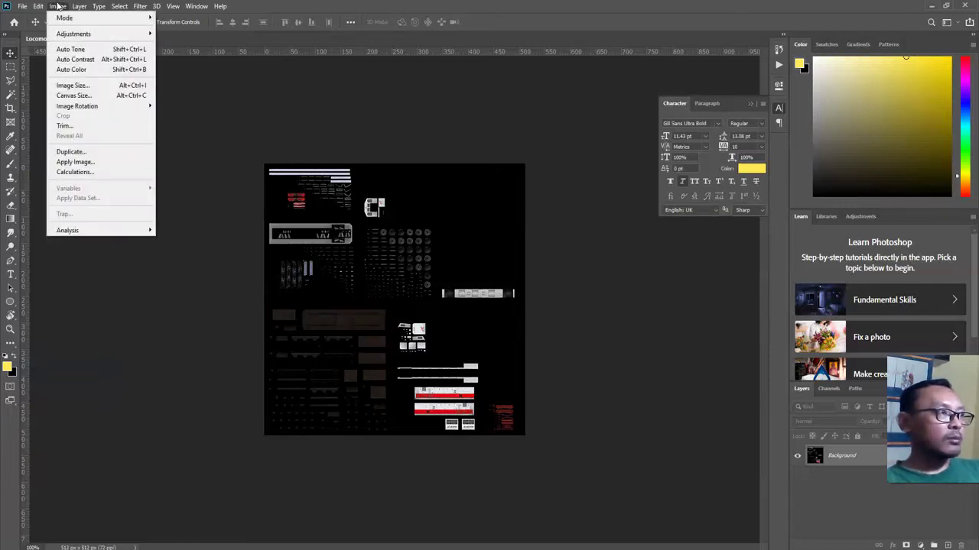
click(73, 85)
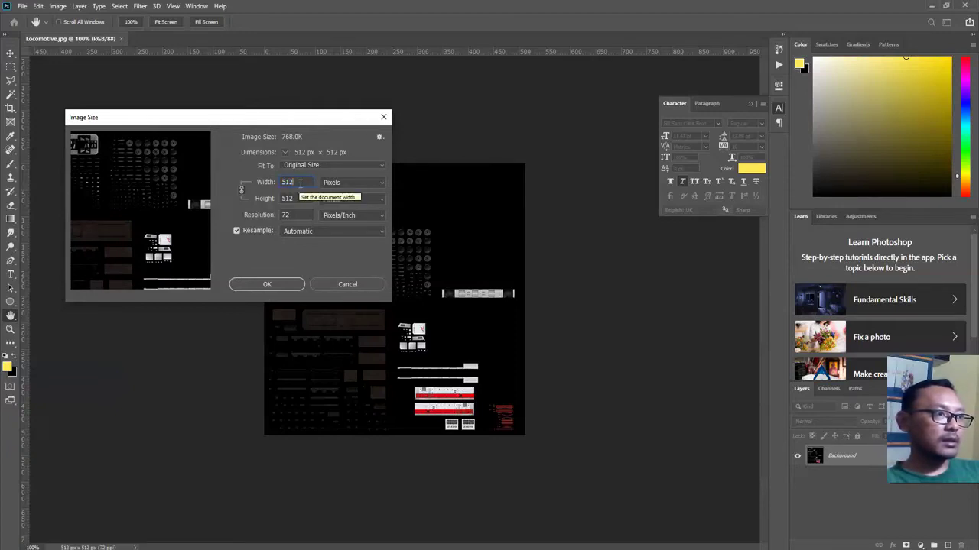
drag(302, 182, 141, 175)
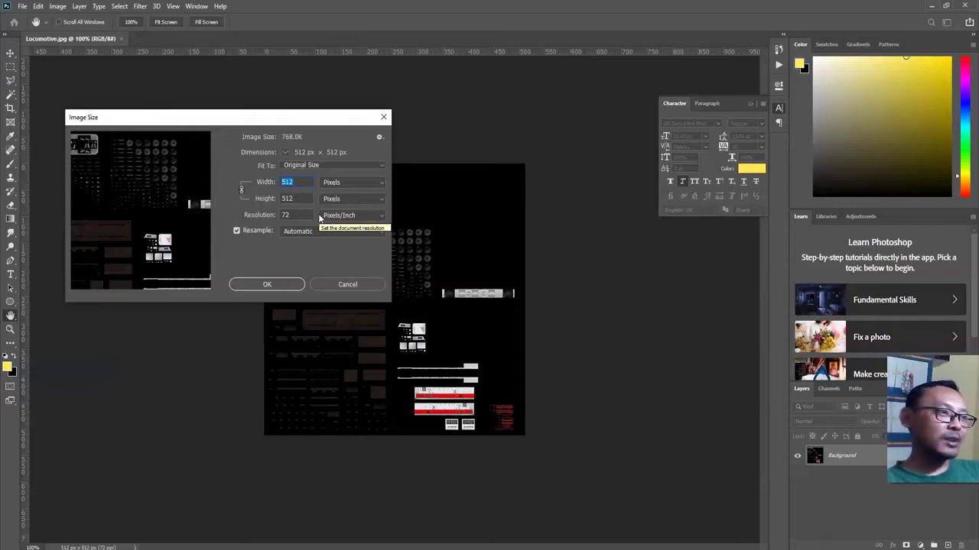
click(299, 182)
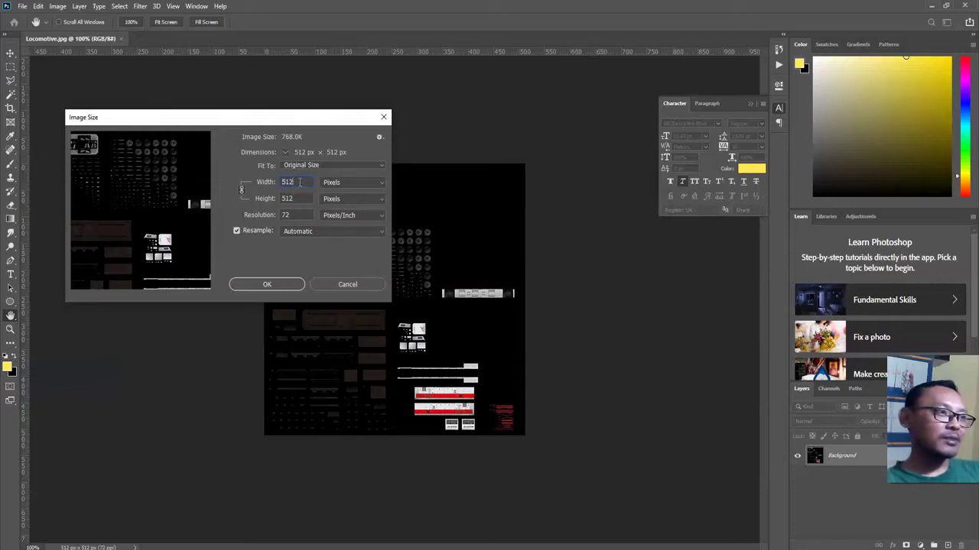
drag(148, 178, 165, 175)
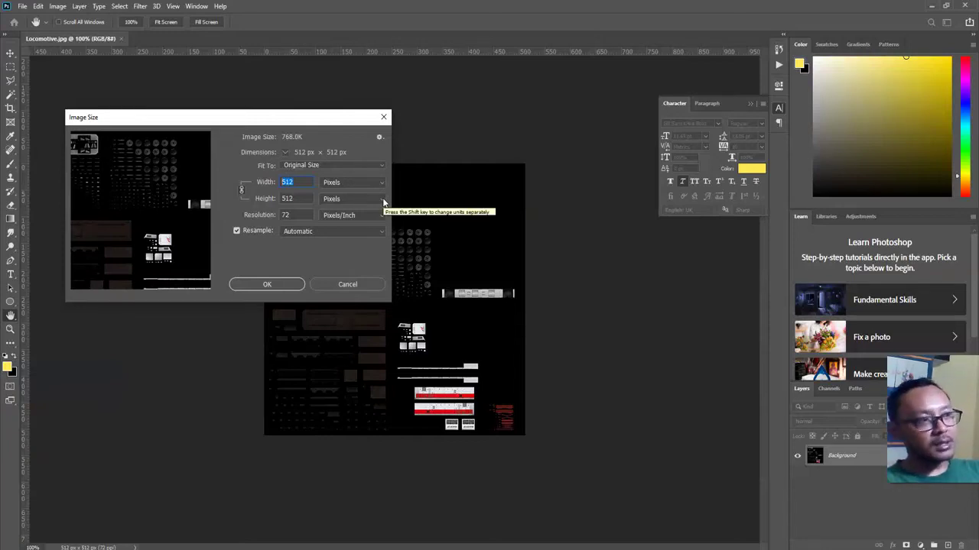
text(10)
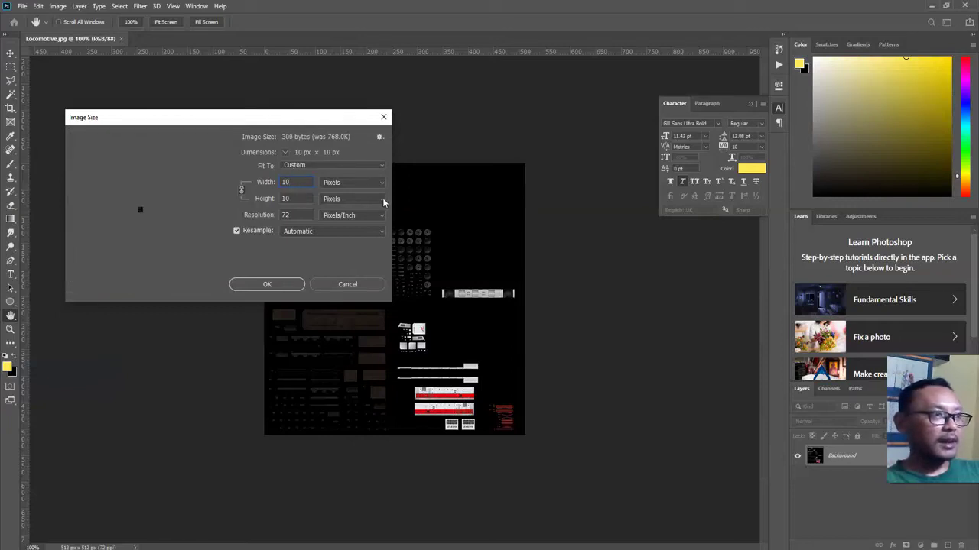
text(80)
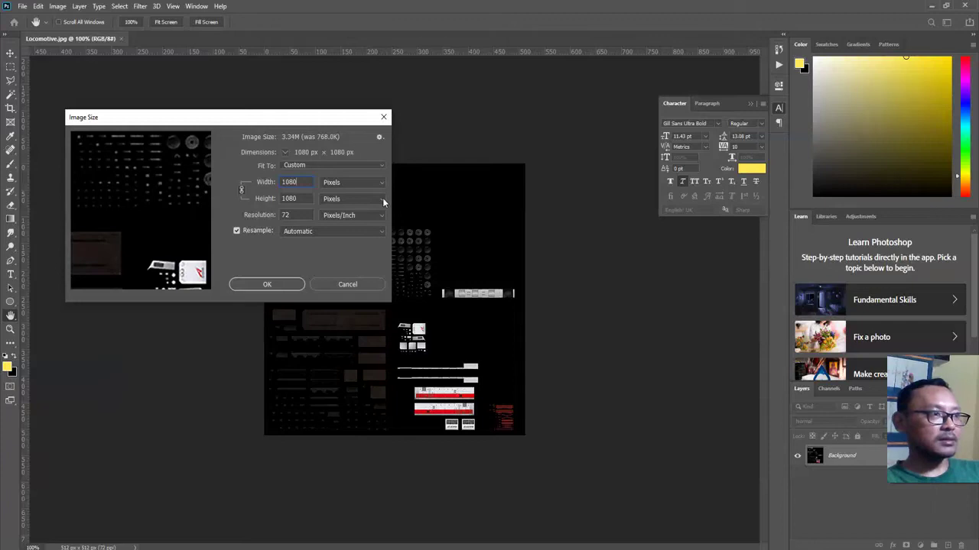
key(BackSpace)
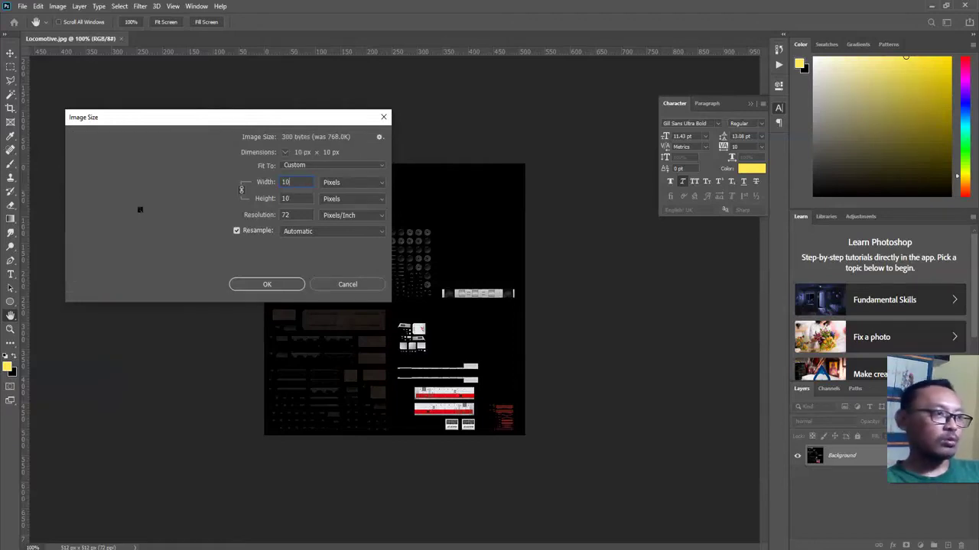
text(4)
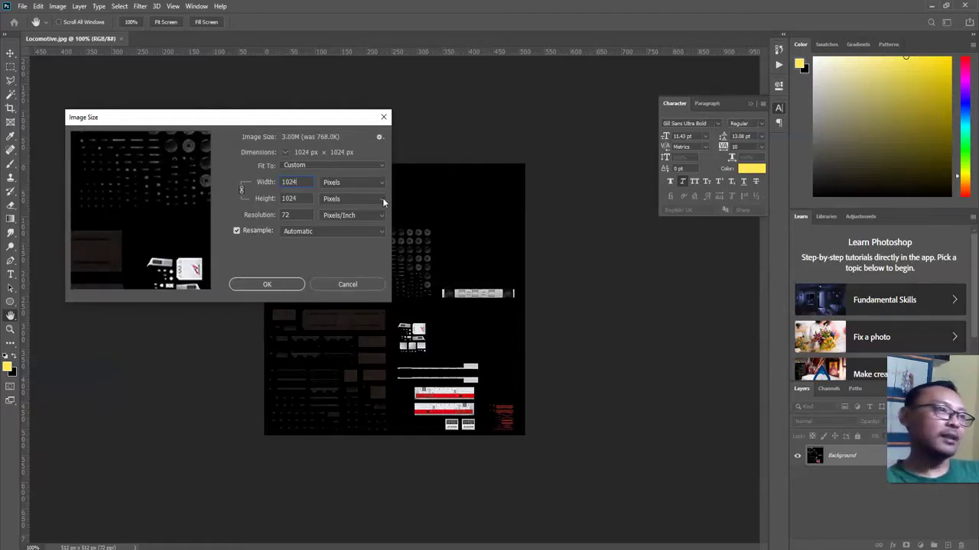
key(Return)
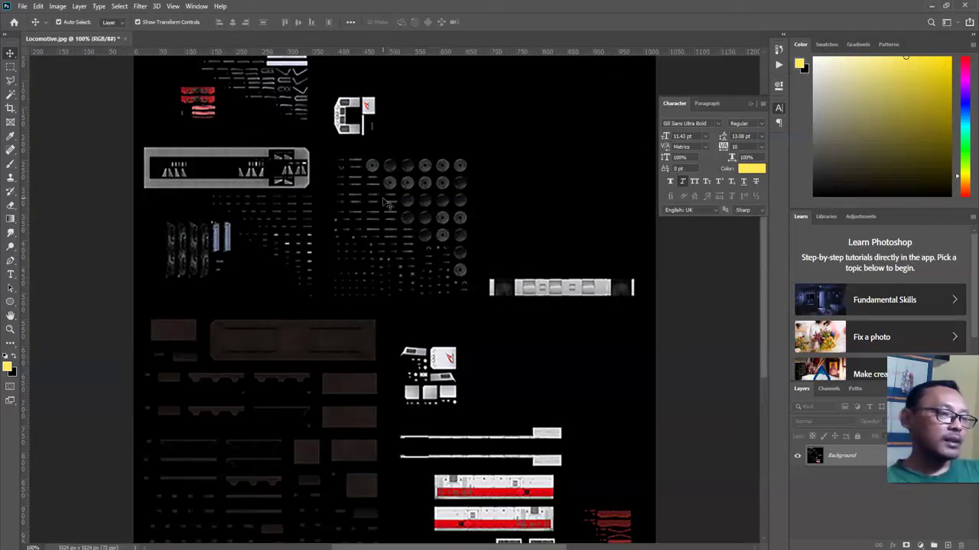
Save the enlarged image over Locomotive.jpg and also as the Photoshop document Locomotive.psd in the Trains-BetterTexture folder
key(ctrl+s)
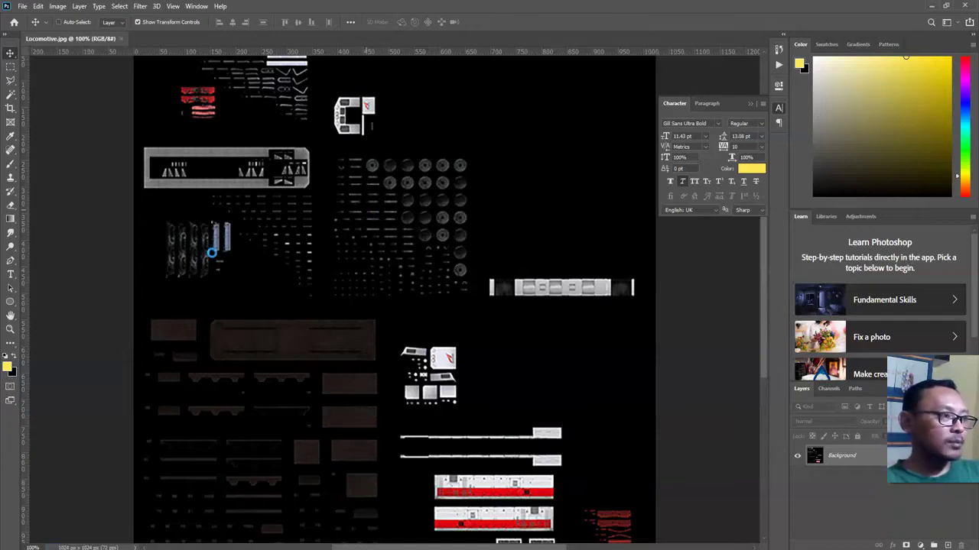
key(ctrl+shift+s)
click(205, 387)
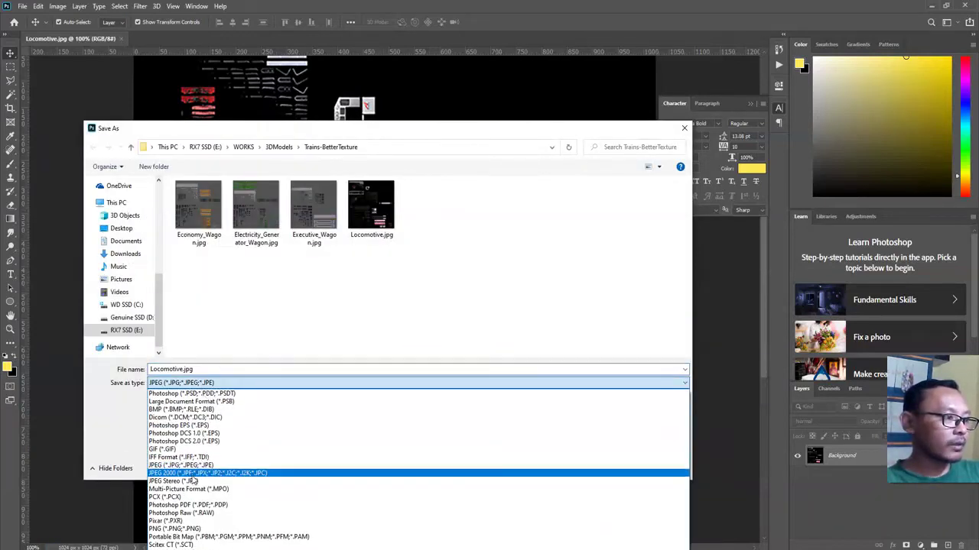
click(191, 393)
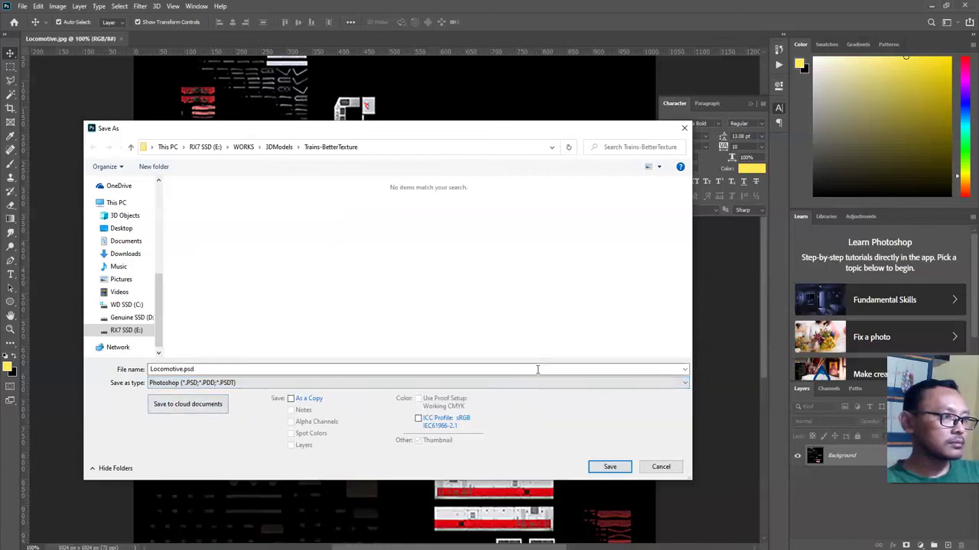
click(609, 467)
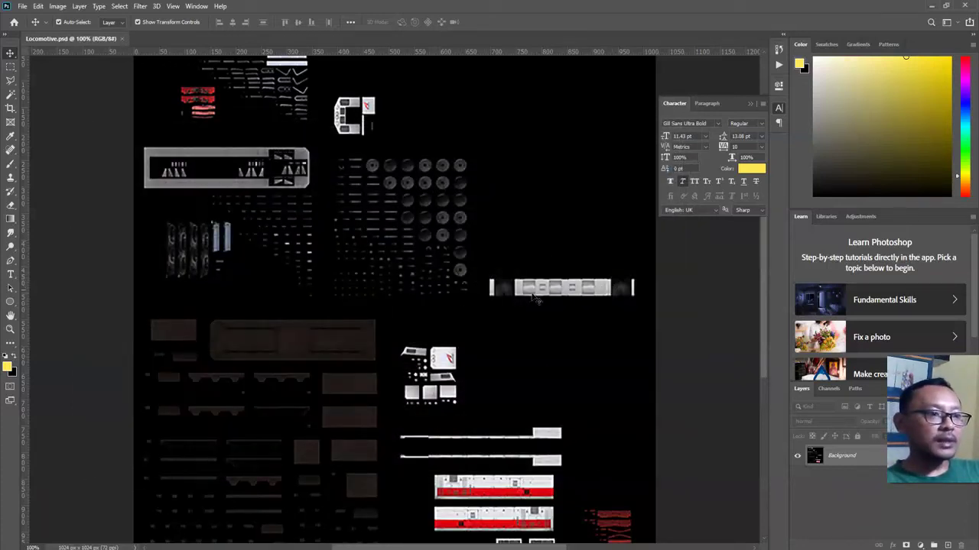
scroll(376, 371, down, 3)
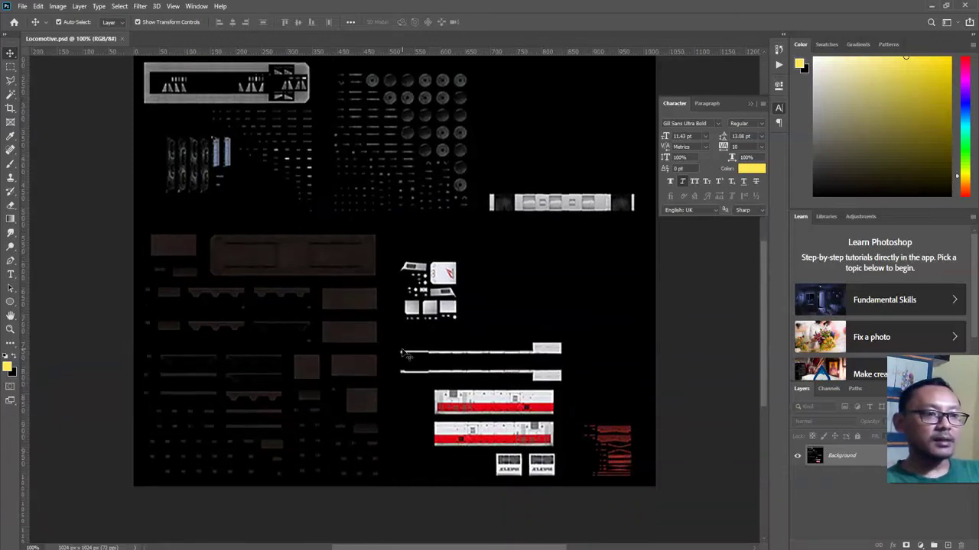
scroll(405, 354, up, 5)
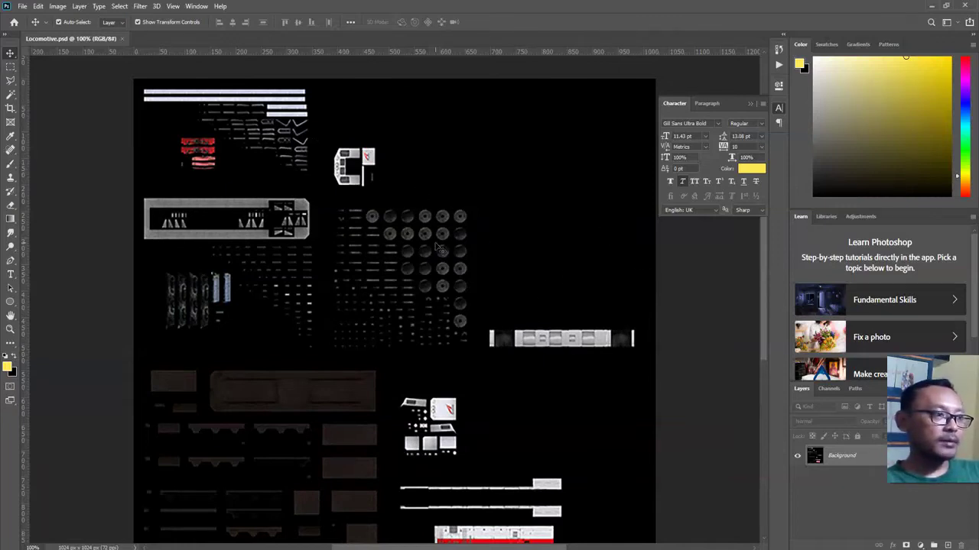
key(alt+Tab)
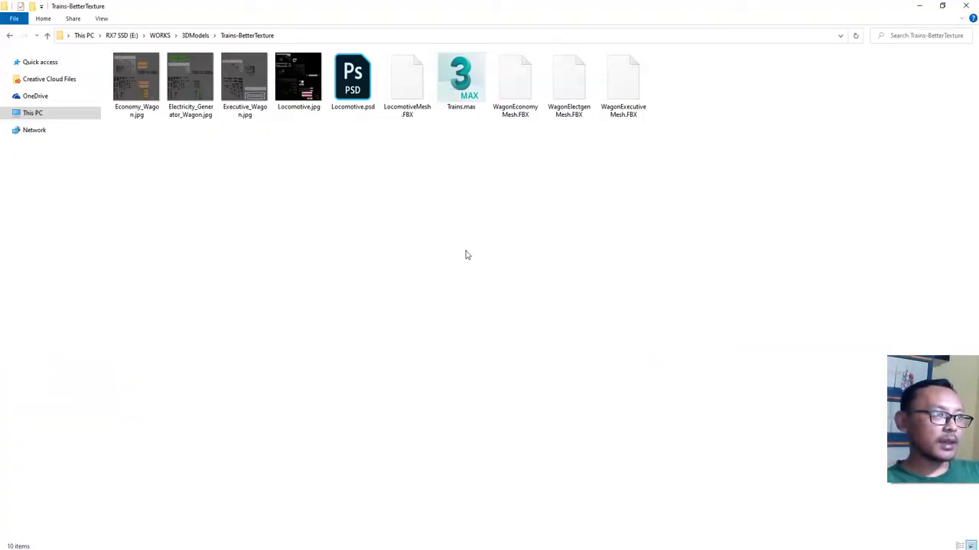
key(alt+Tab)
key(alt+Tab)
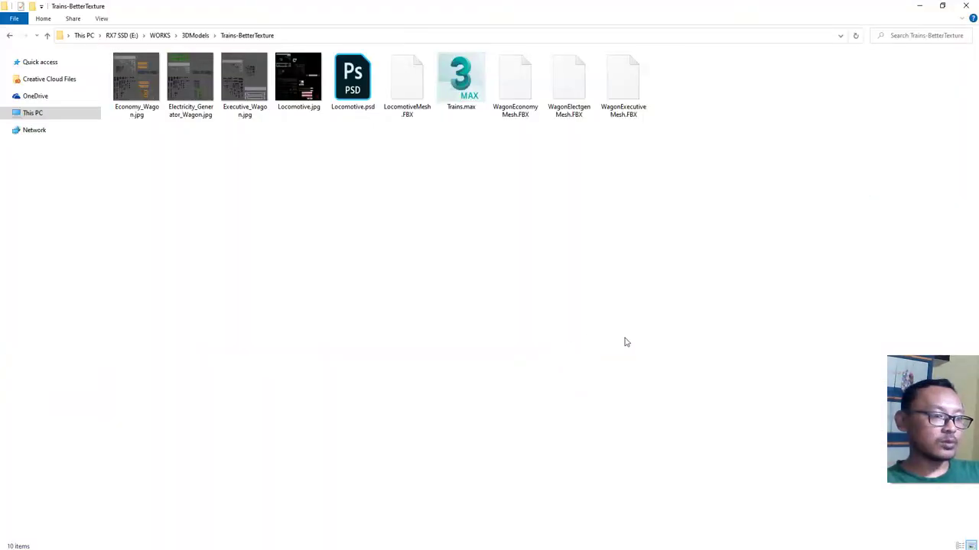
key(alt+Tab)
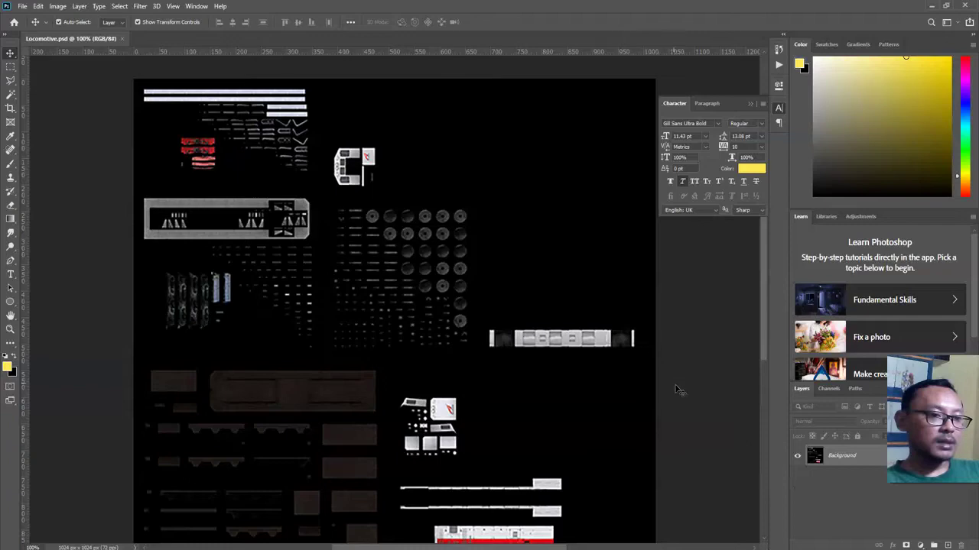
Switch to 3ds Max and inspect the texture on the locomotive's cab, red-striped body and wheels from several angles
key(alt+Tab)
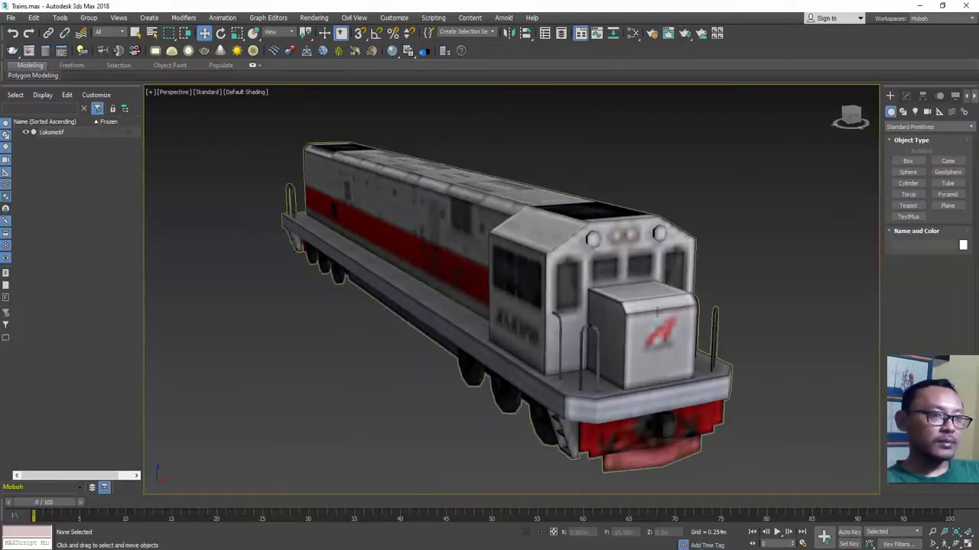
scroll(661, 386, down, 3)
alt+middle_drag(544, 377, 584, 365)
scroll(601, 373, up, 5)
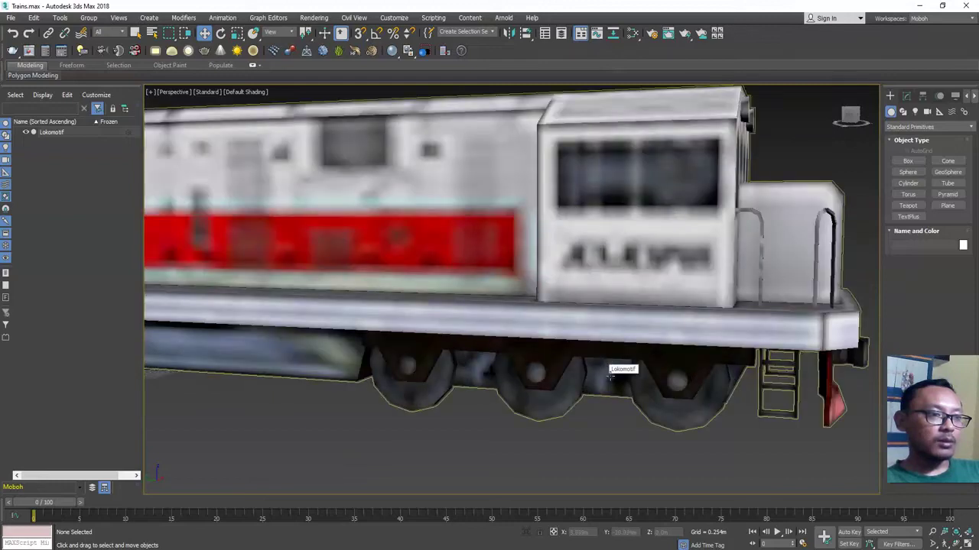
scroll(611, 275, down, 2)
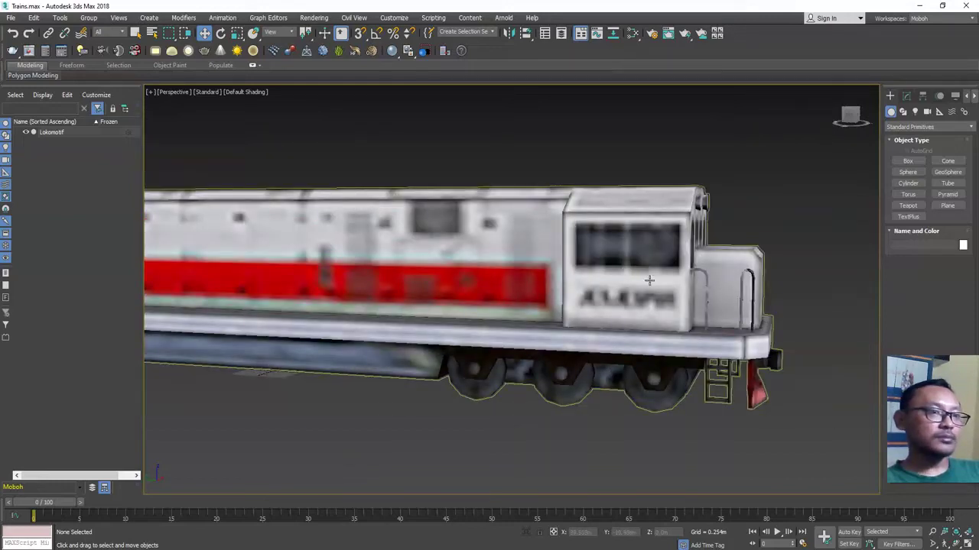
scroll(670, 367, down, 3)
alt+middle_drag(667, 378, 517, 432)
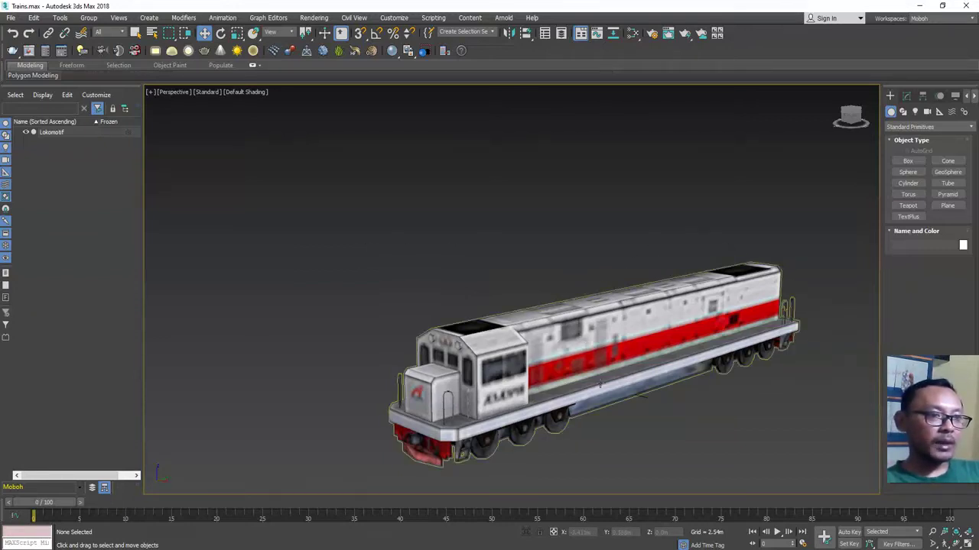
alt+middle_drag(600, 385, 542, 369)
scroll(541, 374, up, 3)
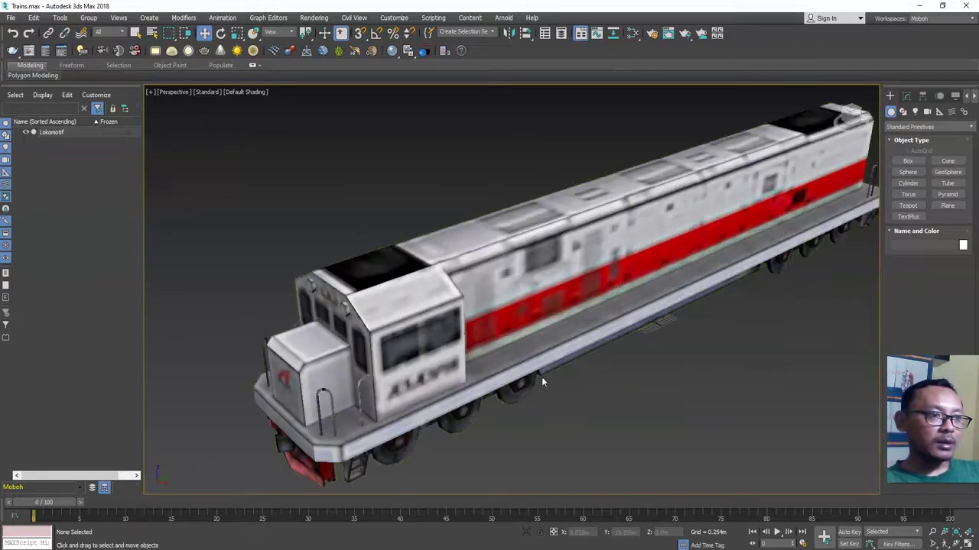
scroll(517, 362, down, 6)
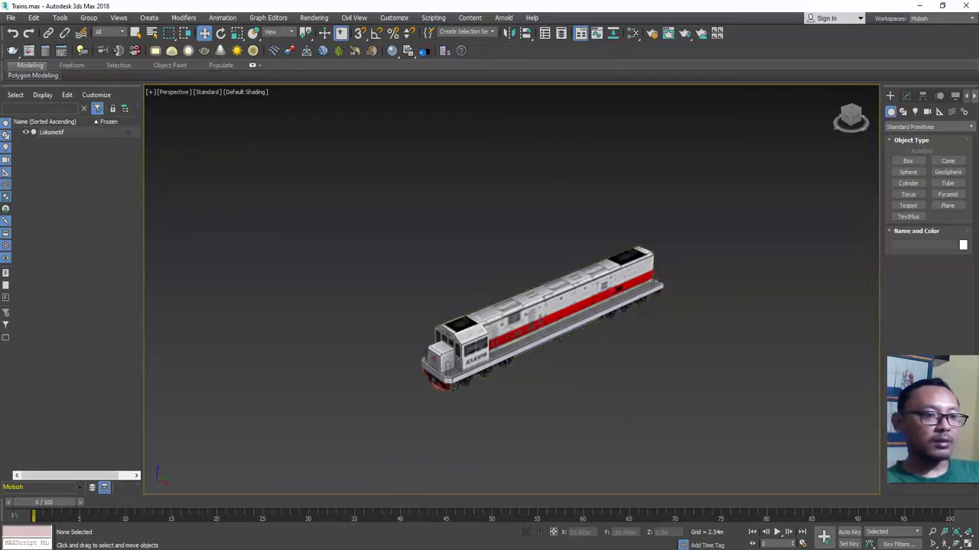
Switch to Chrome and search Google Images for "lokomotif kereta api" in a new browser tab
key(alt+Tab)
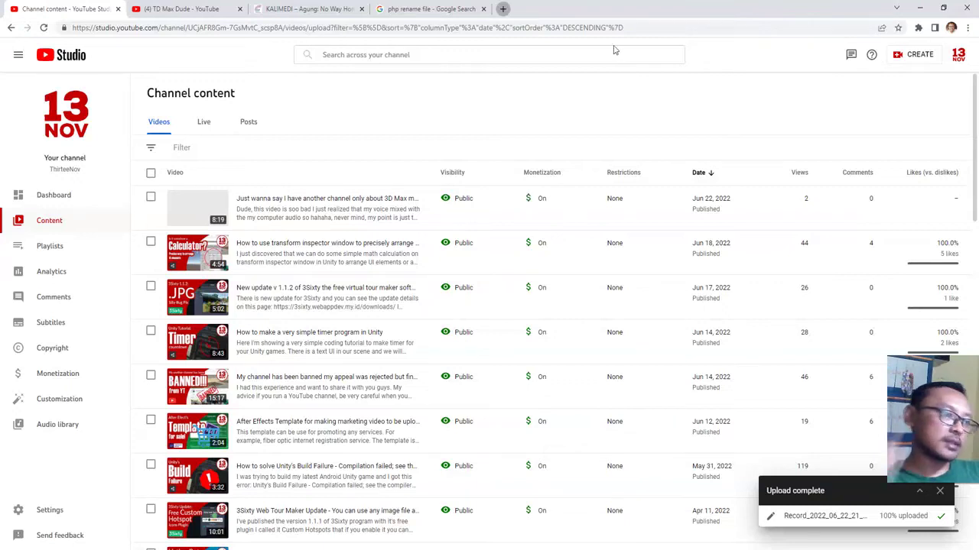
key(ctrl+t)
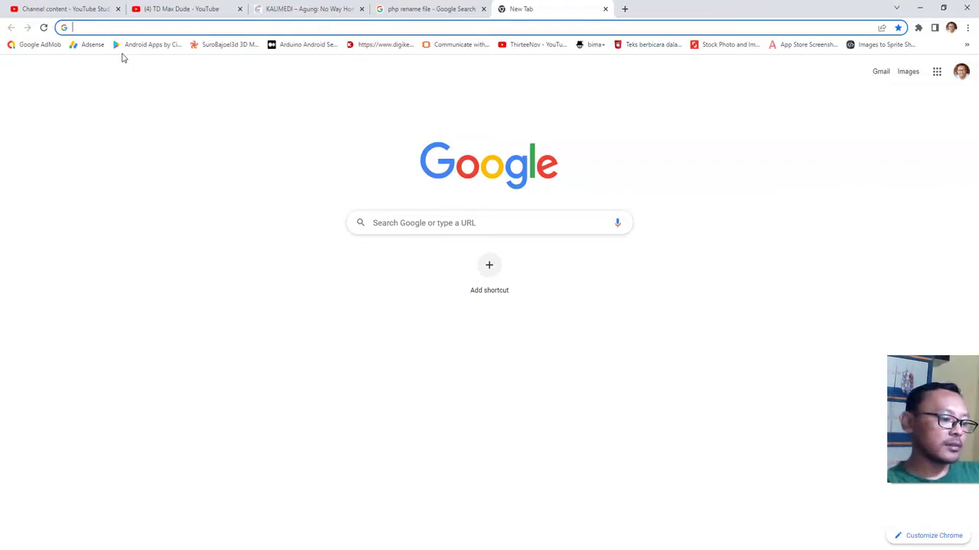
text(lokomo)
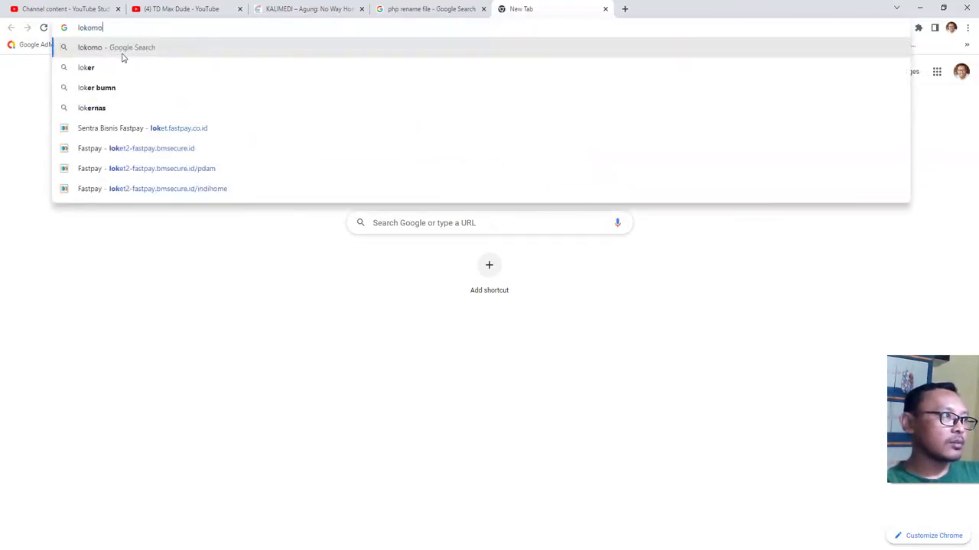
text(tif kereta)
key(Return)
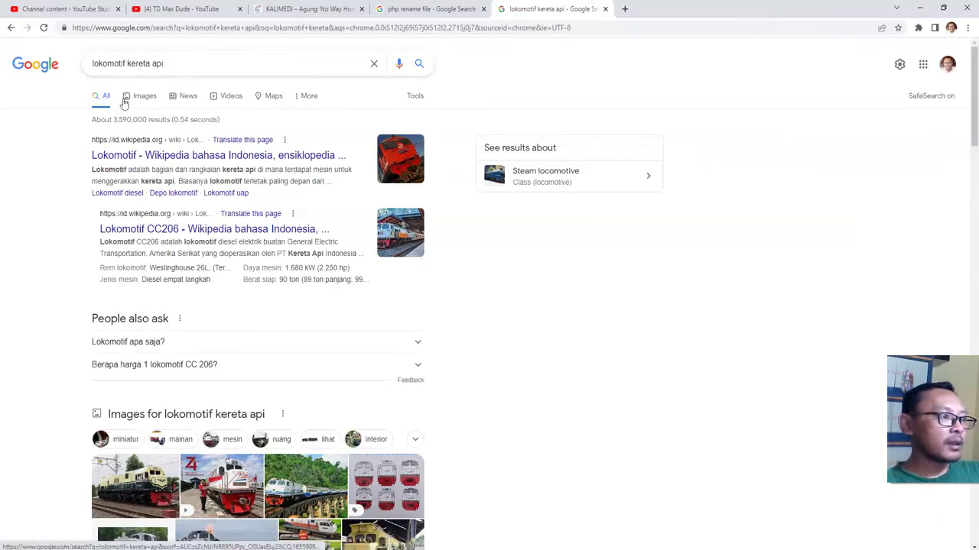
click(127, 97)
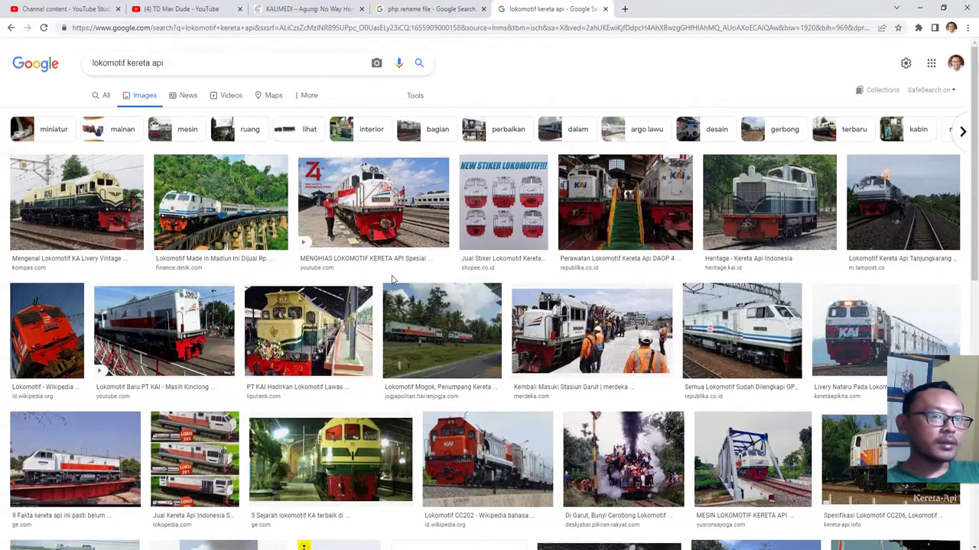
Look through the locomotive image results for a clear side-view photo usable as a texture reference
scroll(392, 280, down, 3)
scroll(392, 280, down, 10)
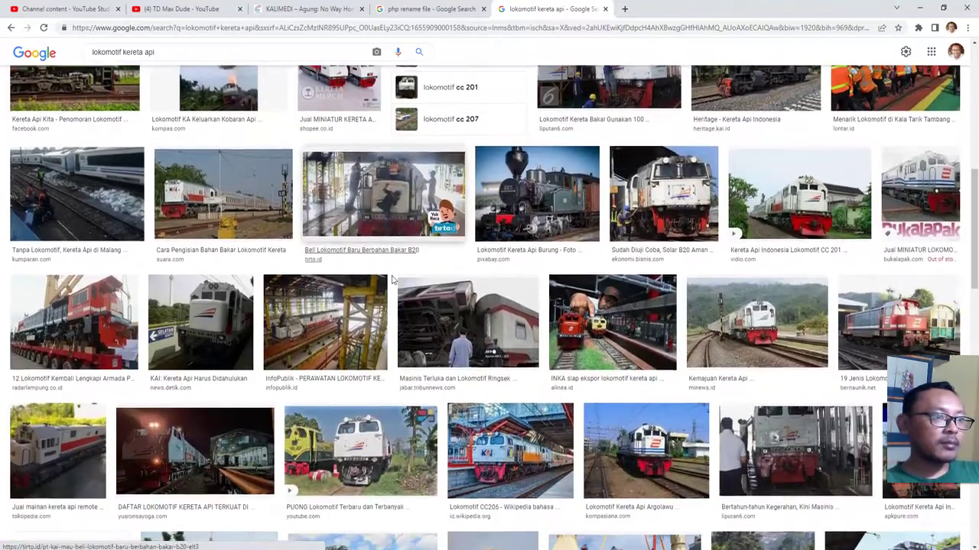
scroll(392, 280, down, 3)
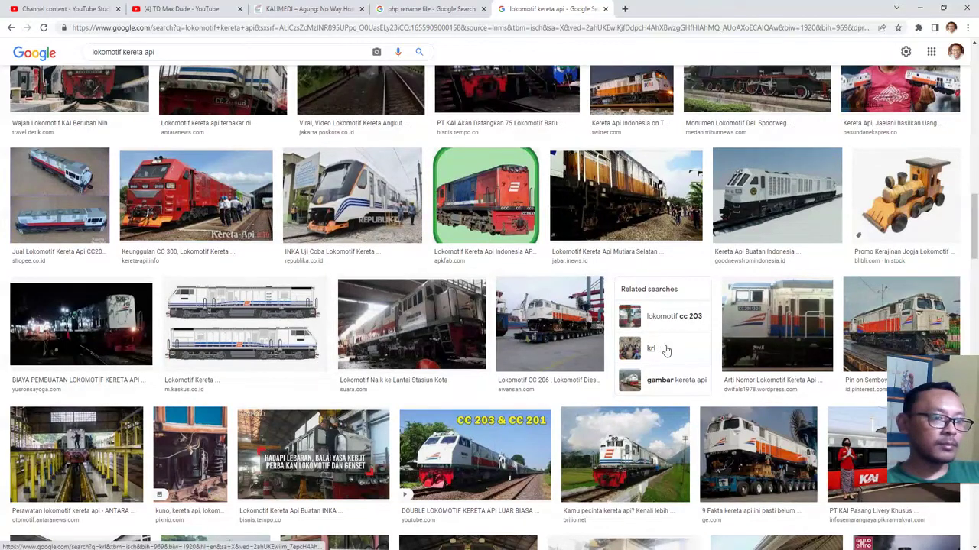
scroll(666, 350, down, 5)
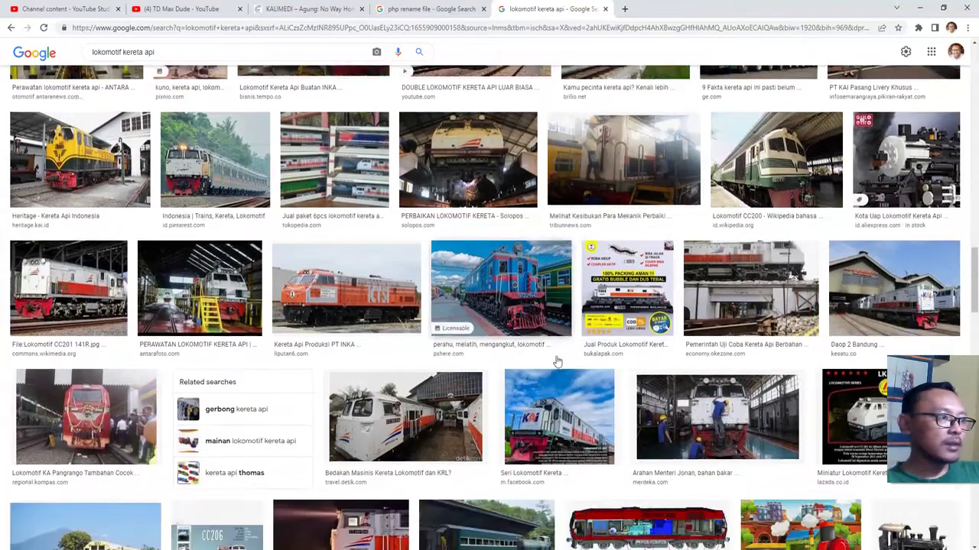
scroll(557, 361, down, 9)
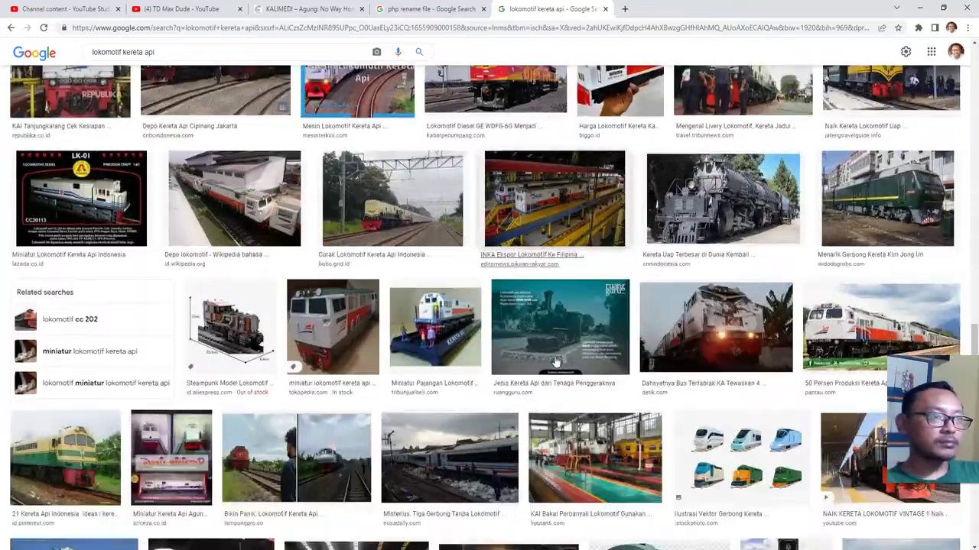
scroll(558, 362, down, 10)
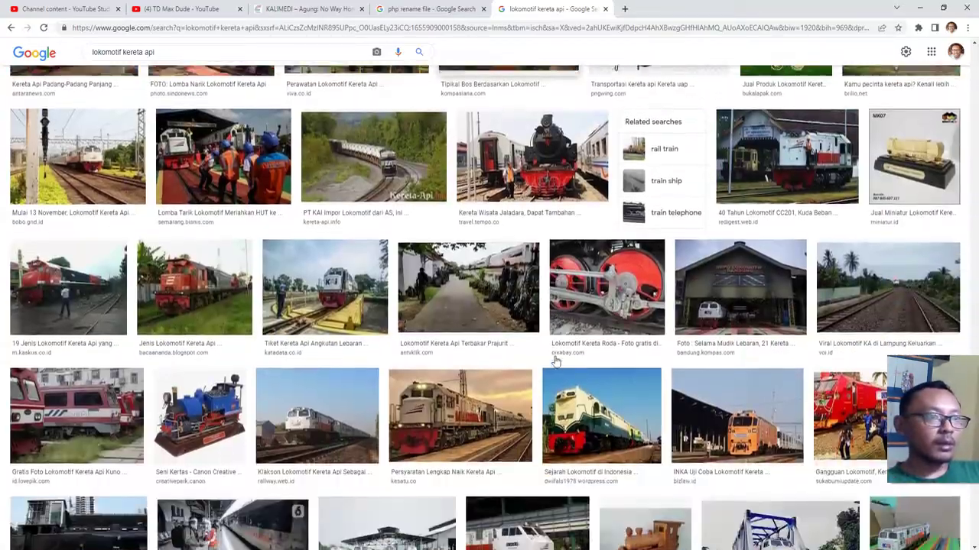
scroll(557, 361, down, 10)
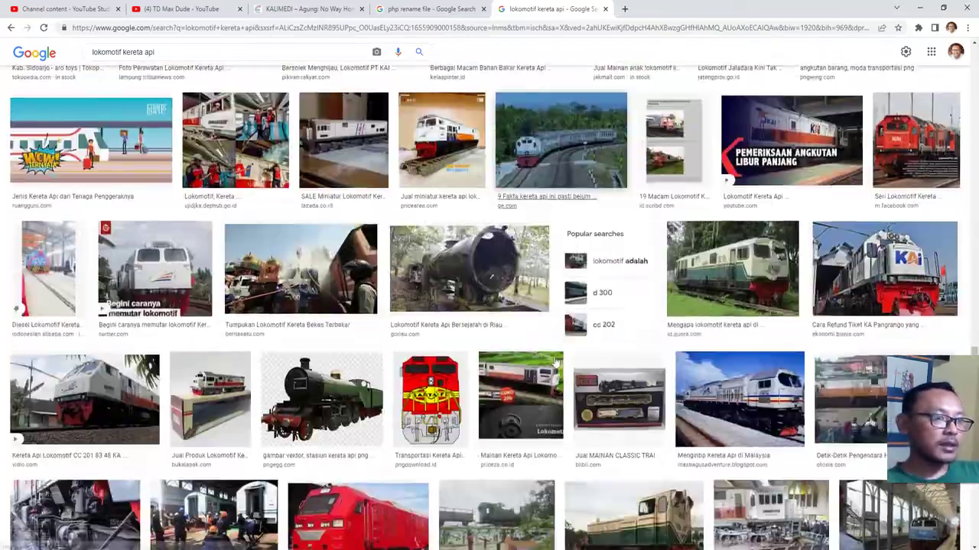
scroll(557, 362, down, 6)
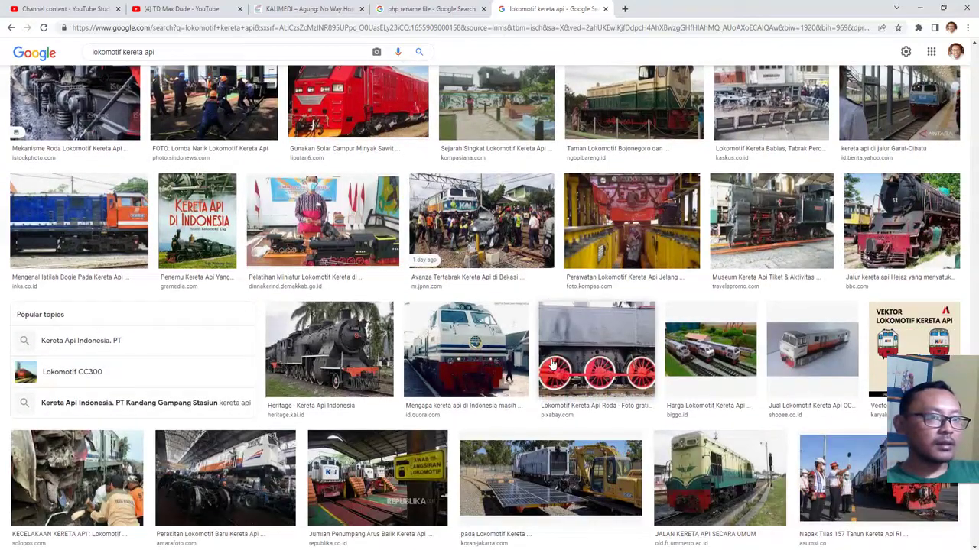
scroll(554, 365, down, 3)
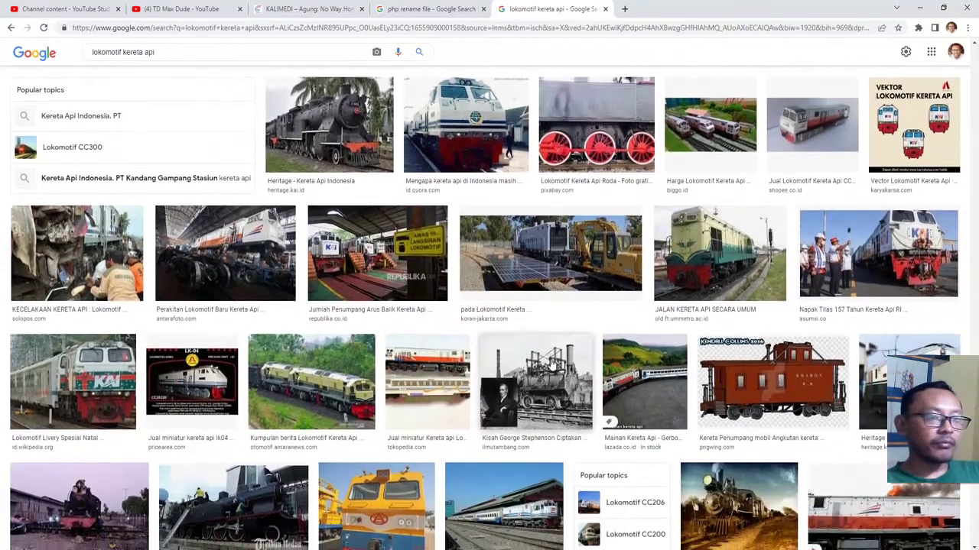
scroll(552, 364, down, 1)
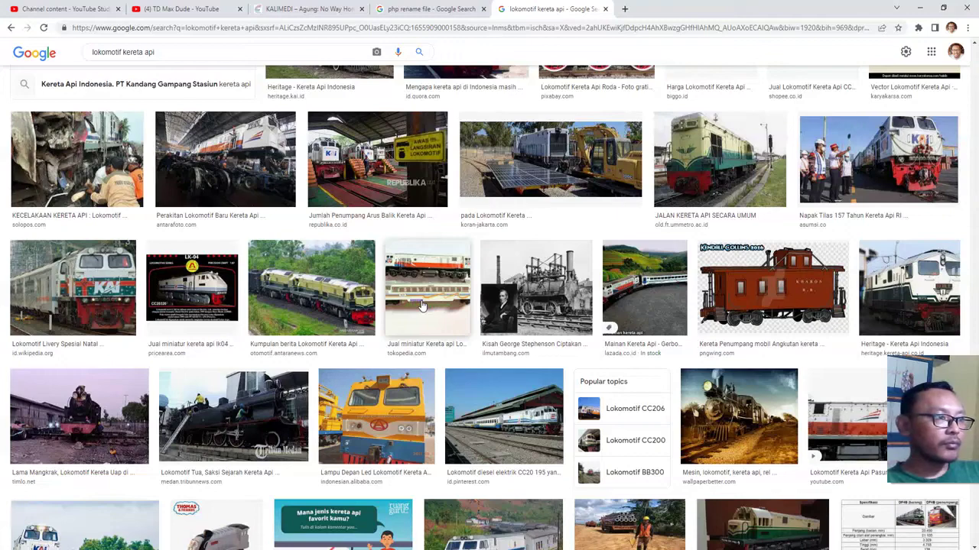
scroll(422, 304, down, 7)
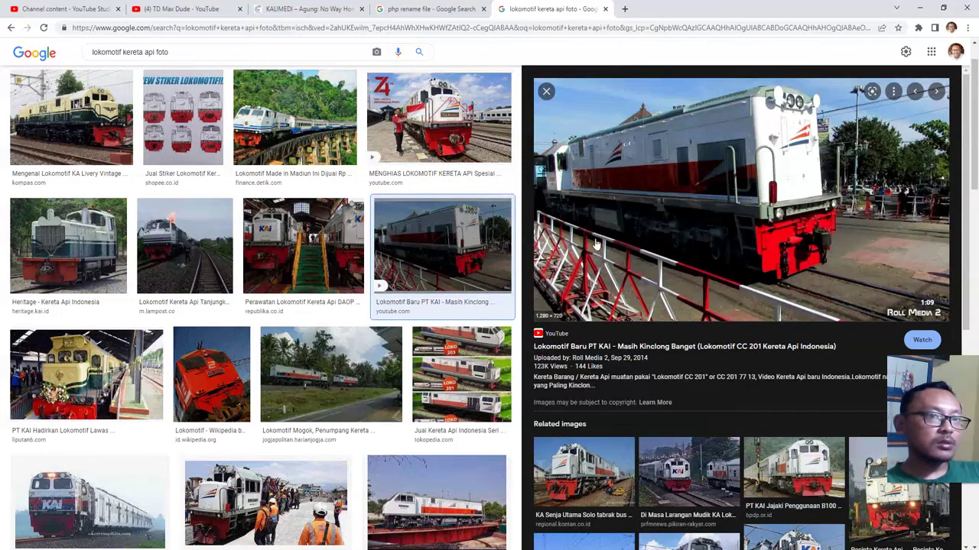
Change the image search to "lokomotif cc201"
click(261, 49)
triple_click(261, 48)
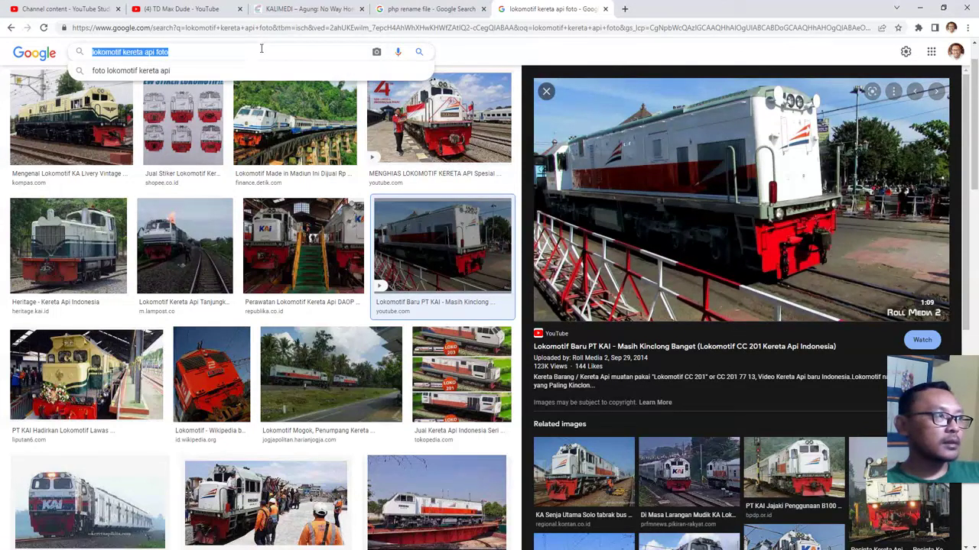
click(277, 49)
drag(145, 51, 278, 67)
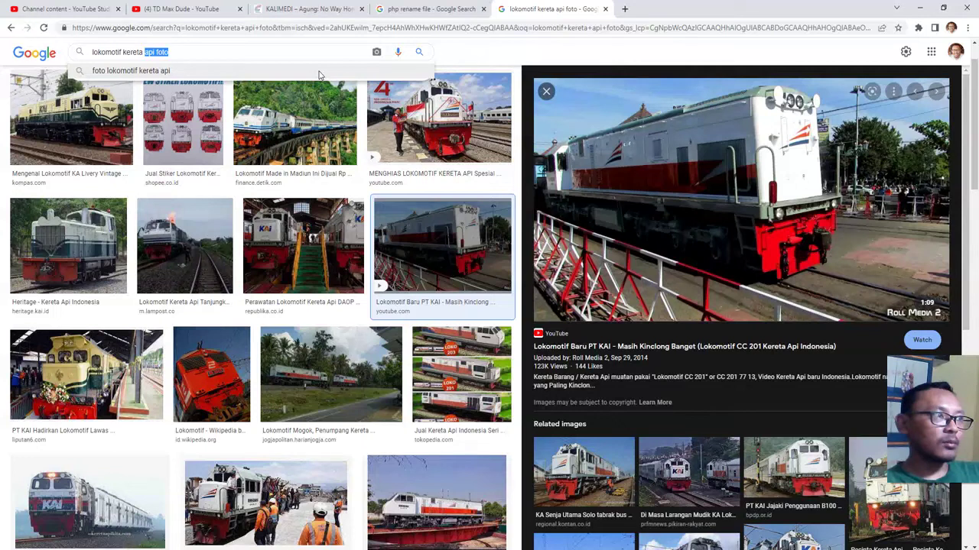
key(BackSpace)
key(BackSpace)
key(BackSpace)
key(BackSpace)
key(BackSpace)
key(BackSpace)
key(BackSpace)
key(BackSpace)
text(cc)
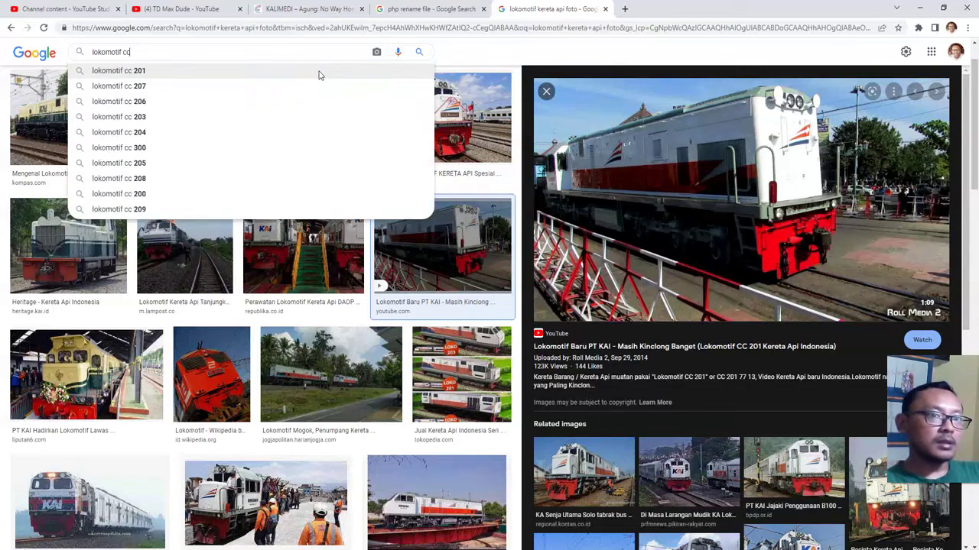
text(201)
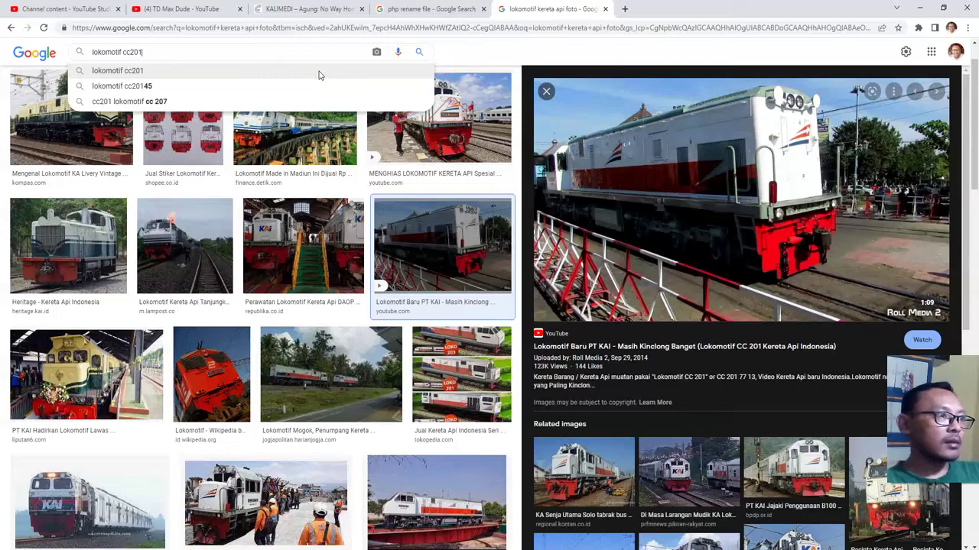
click(320, 74)
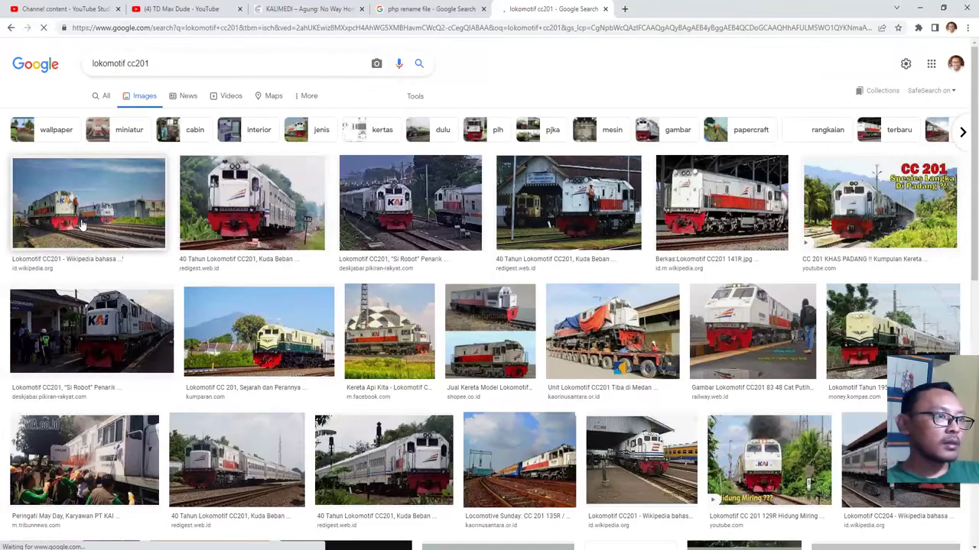
Browse the CC201 results and preview the side-view photos, ending with the white-and-red locomotive on the bridge
scroll(242, 318, down, 5)
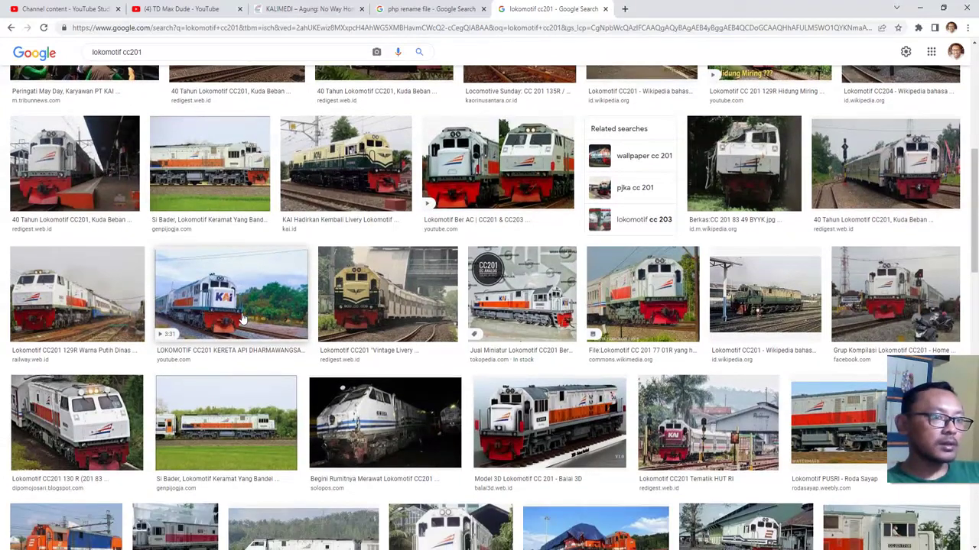
scroll(242, 318, down, 4)
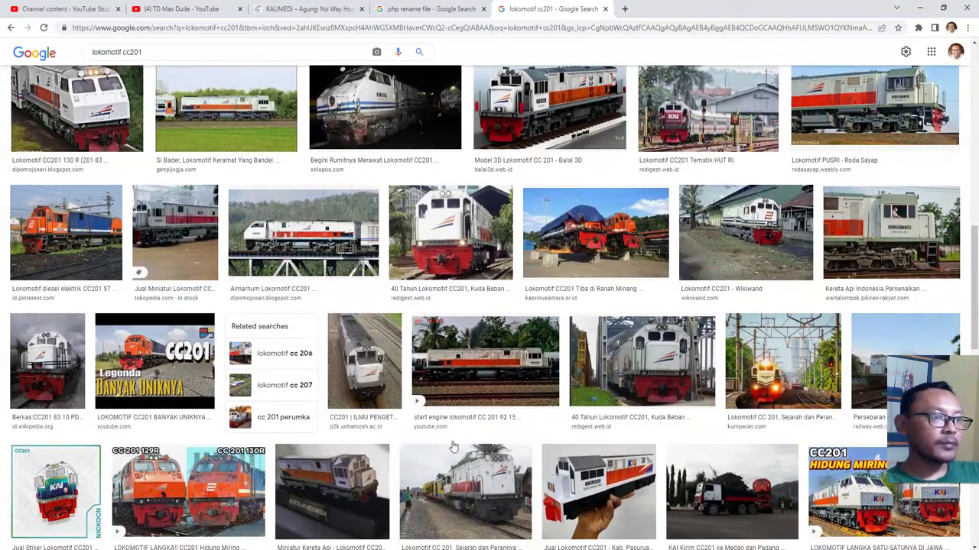
click(480, 337)
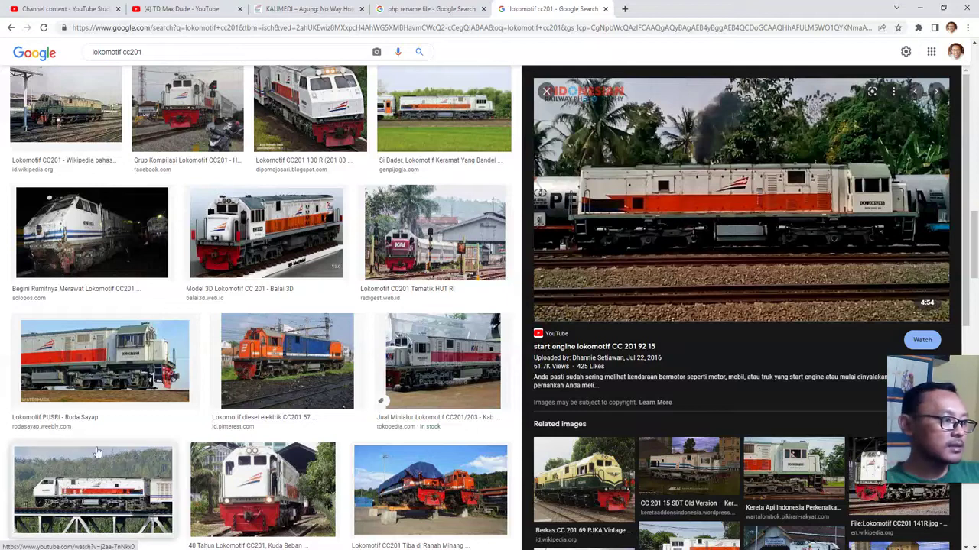
click(88, 473)
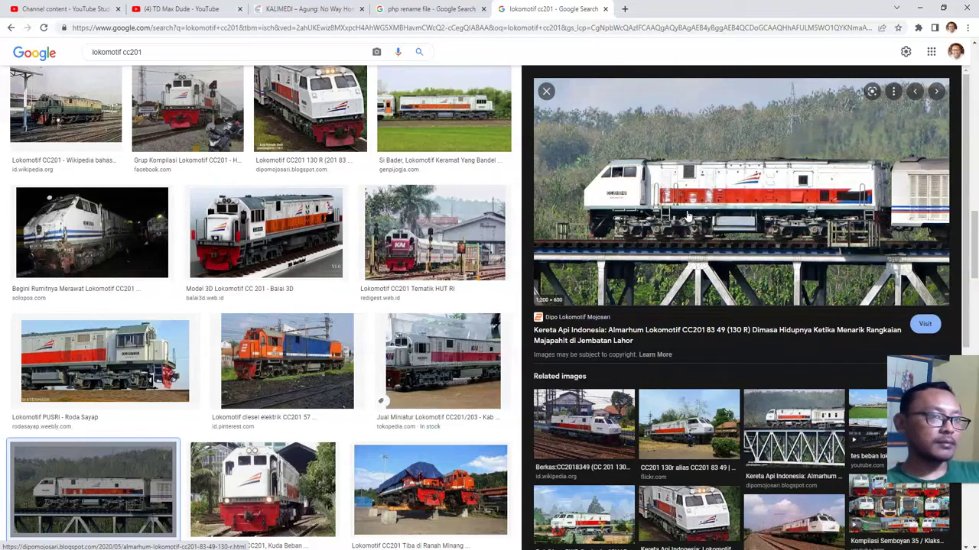
Save the bridge photo as IMG_5446 1.jpg in the Trains-BetterTexture folder and open it in Photoshop
drag(753, 227, 512, 290)
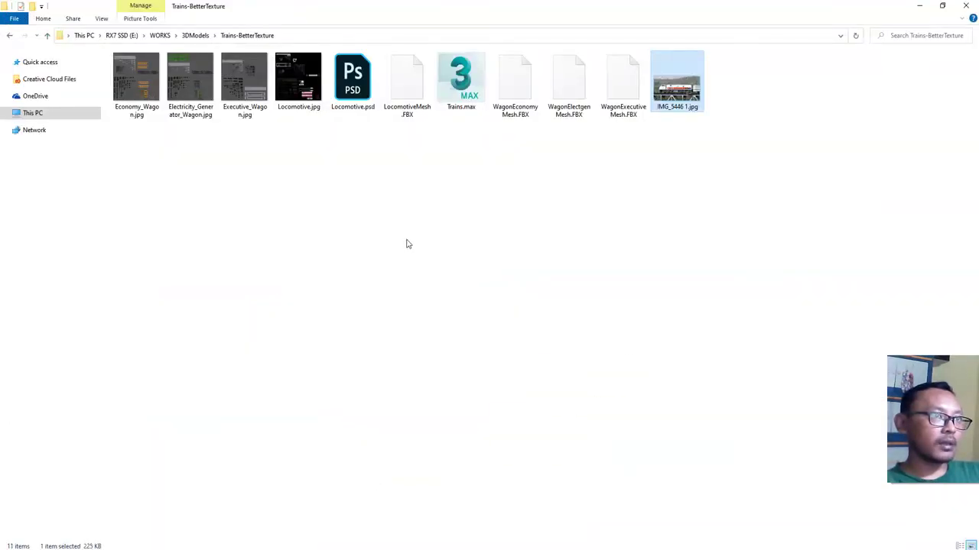
click(654, 210)
drag(283, 105, 383, 264)
drag(652, 5, 651, 6)
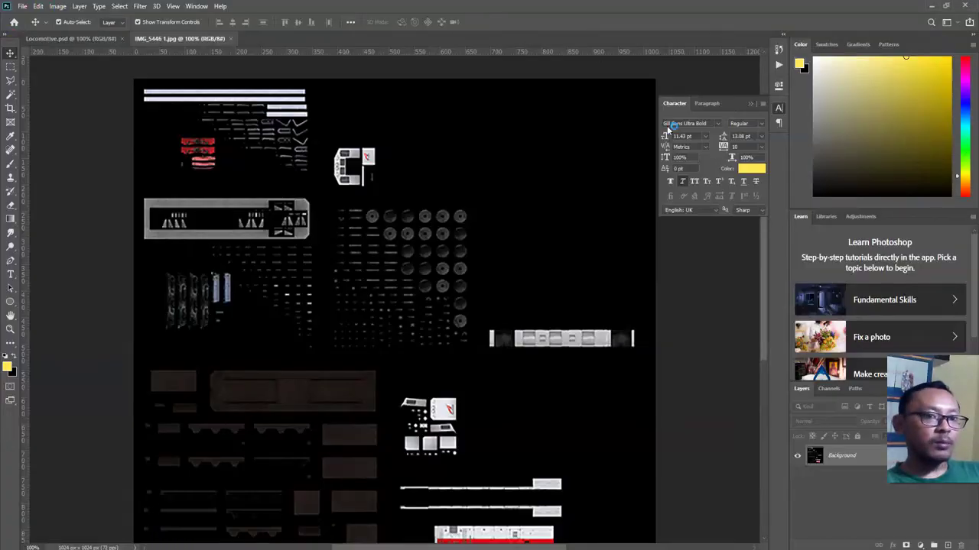
Copy the locomotive's white-and-red body side from IMG_5446 1.jpg with a rectangular selection and paste it into Locomotive.psd as a new layer
key(ctrl+plus)
key(ctrl+plus)
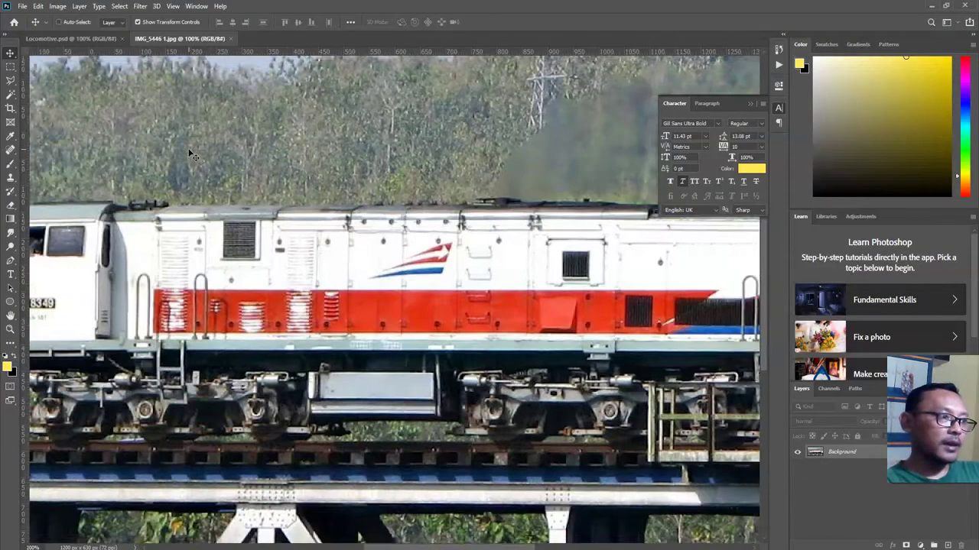
key(ctrl+minus)
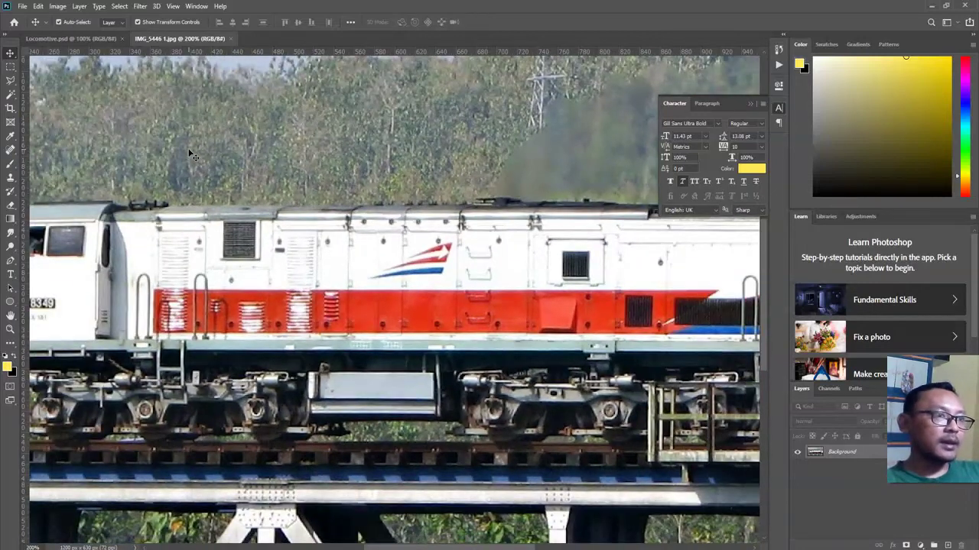
drag(540, 342, 576, 360)
key(m)
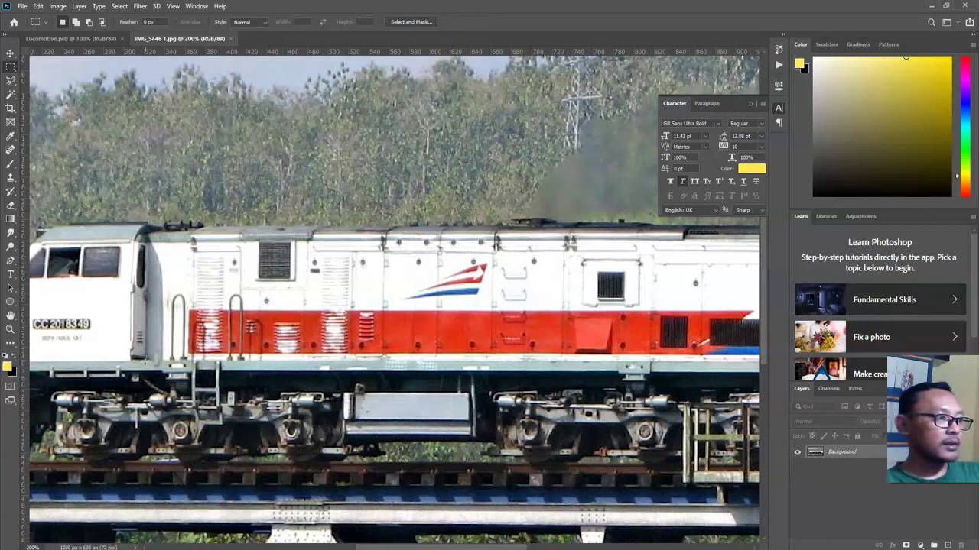
drag(145, 361, 672, 238)
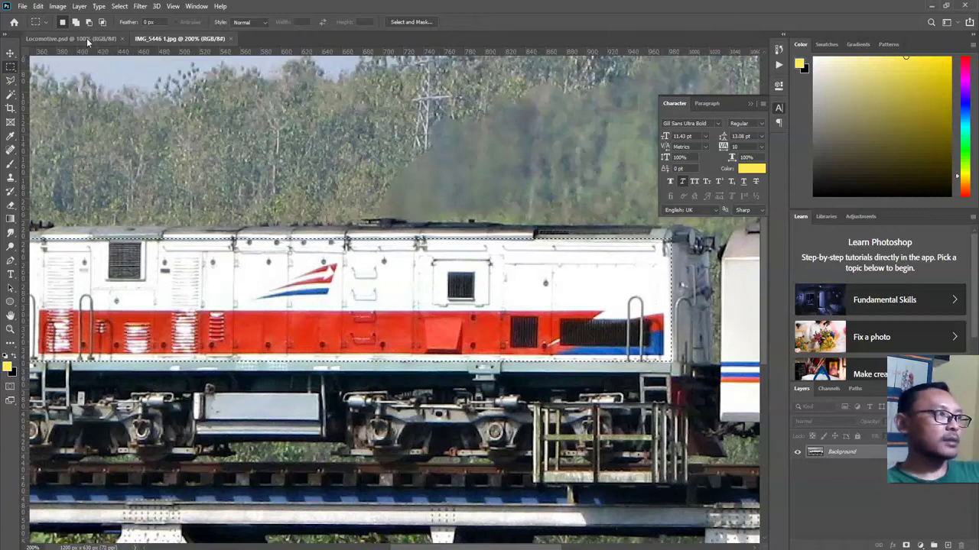
click(73, 38)
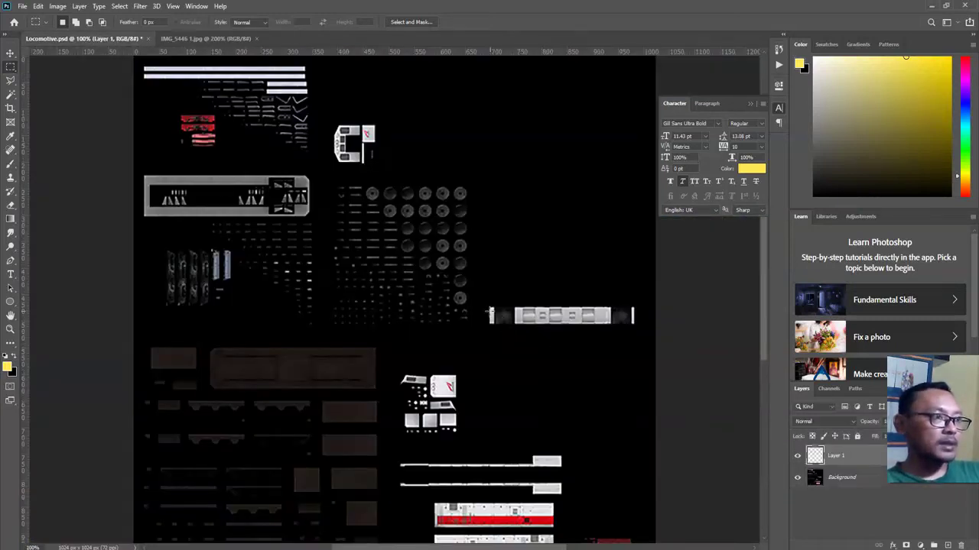
key(ctrl+v)
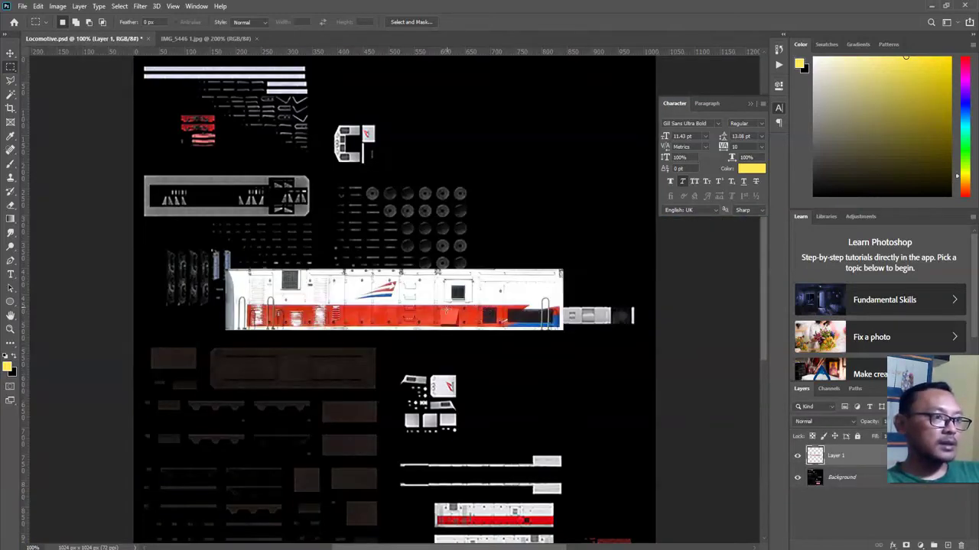
Fill the entire Background layer of Locomotive.psd with black and clear the selection
click(820, 480)
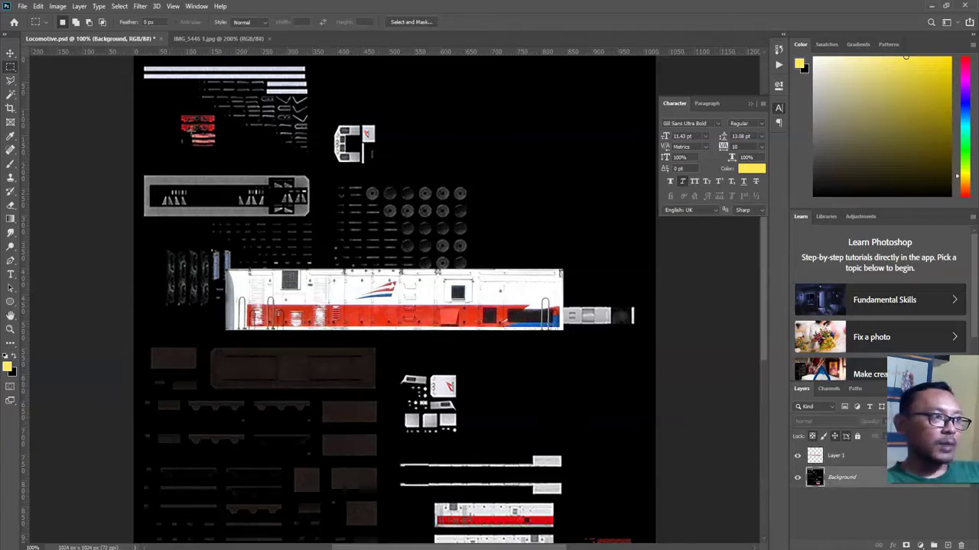
click(794, 495)
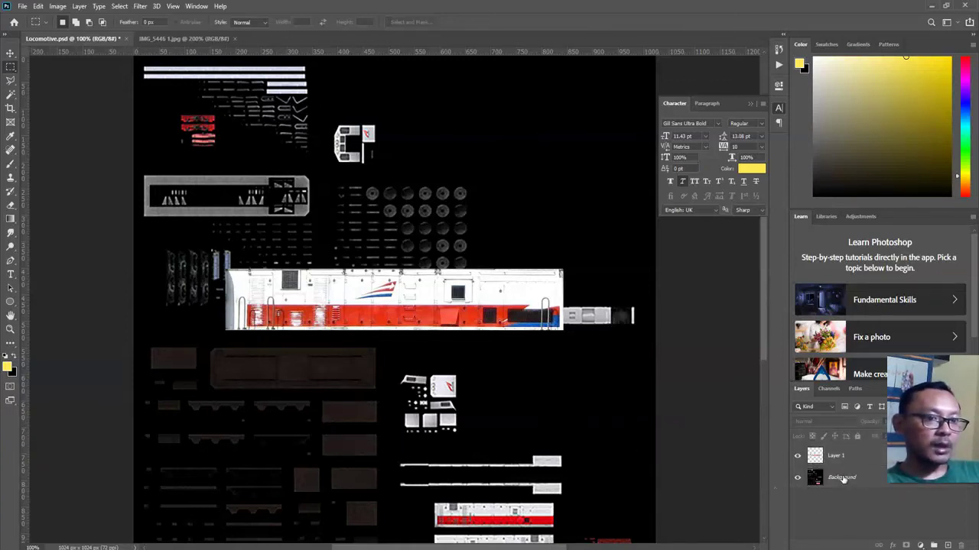
click(843, 479)
key(ctrl+a)
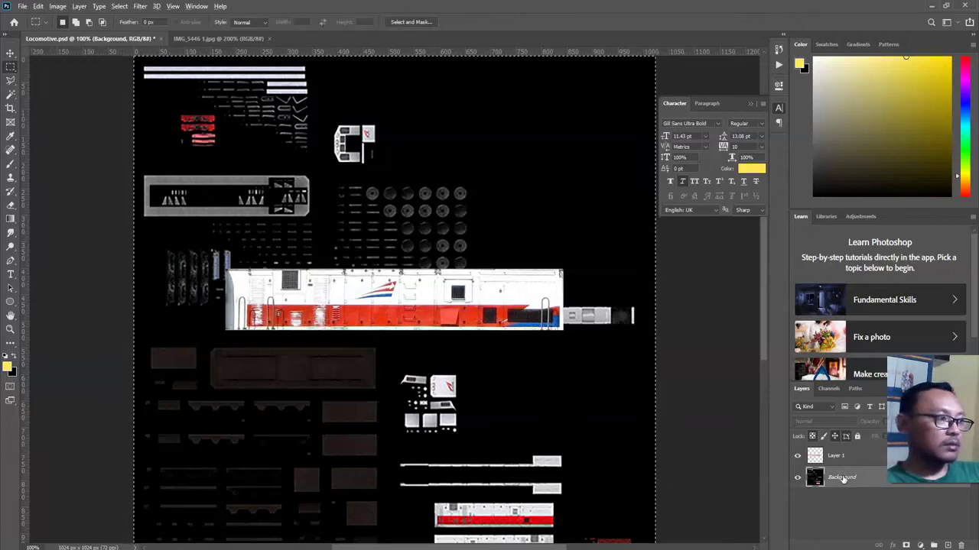
key(alt+BackSpace)
key(ctrl+BackSpace)
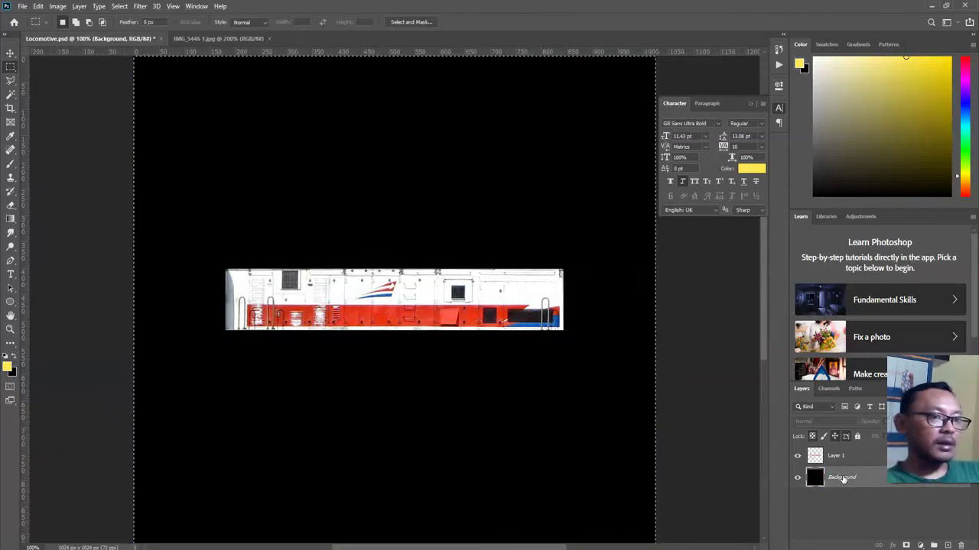
key(ctrl+d)
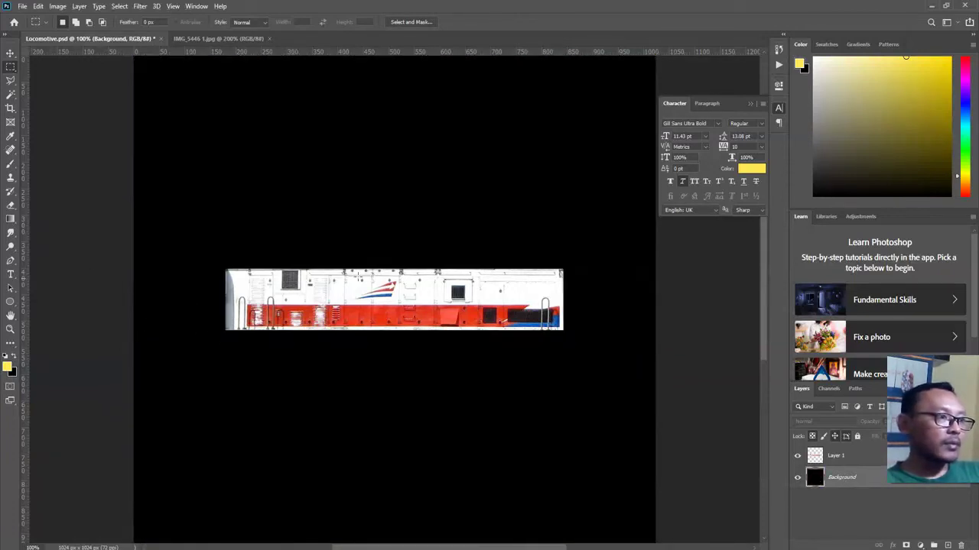
Move the pasted locomotive side to the canvas's upper-left corner and enlarge it proportionally to about 132%
key(v)
drag(509, 327, 381, 154)
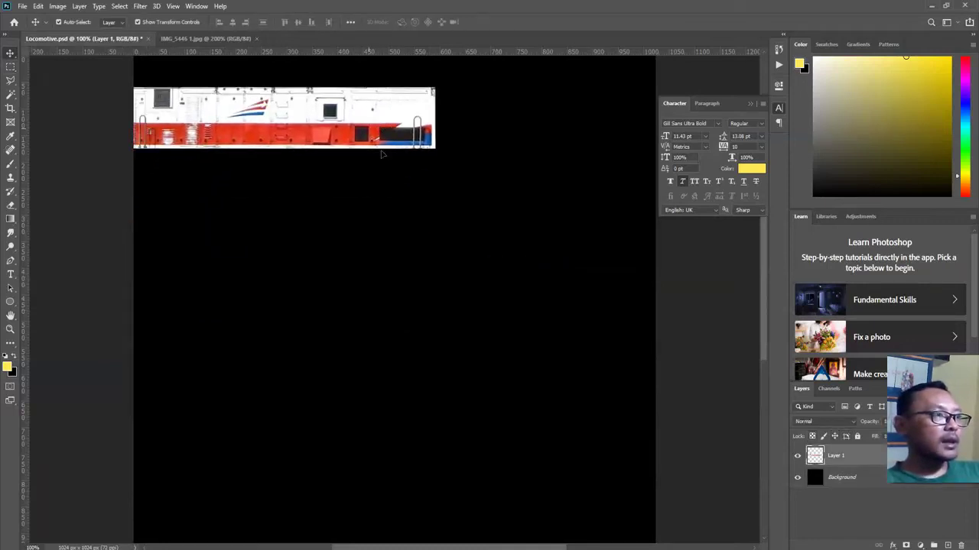
drag(428, 230, 471, 384)
drag(366, 252, 400, 224)
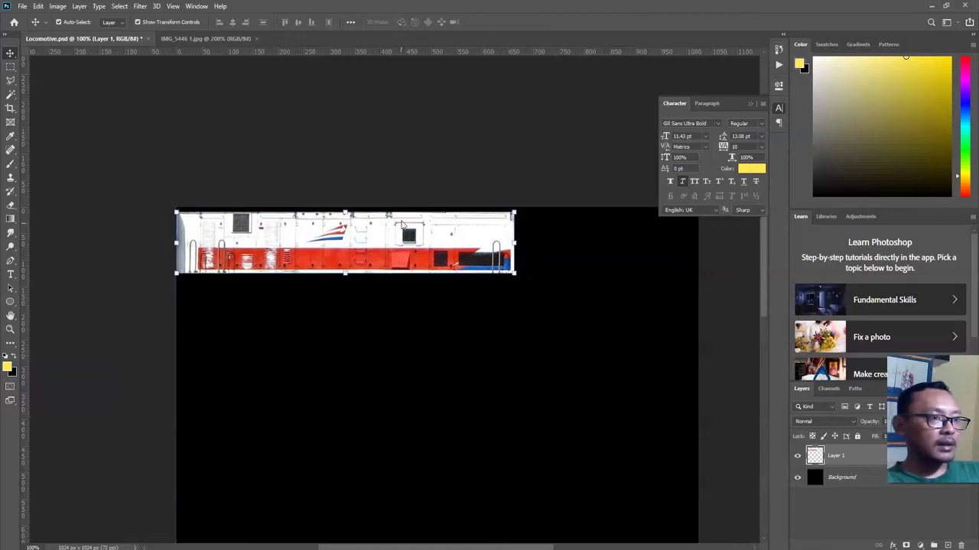
drag(518, 281, 626, 305)
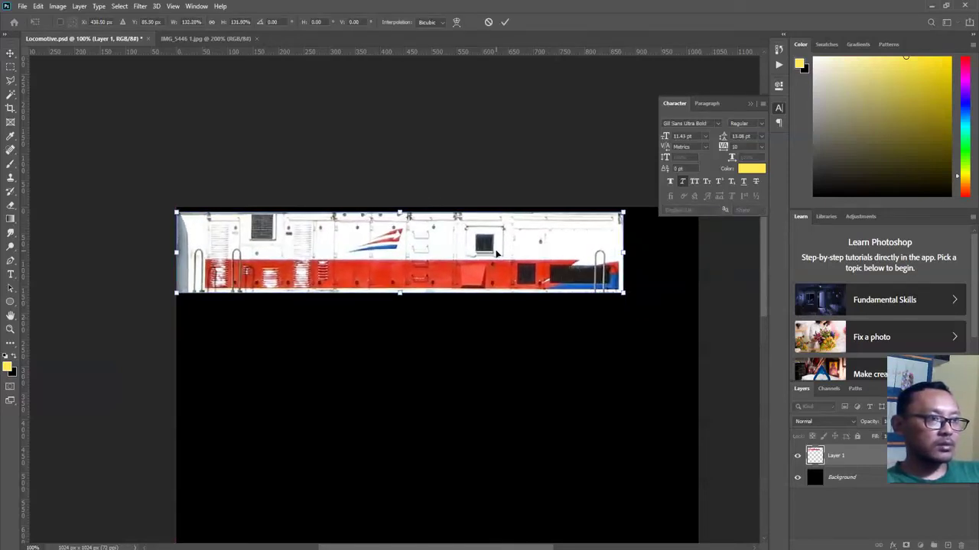
key(Return)
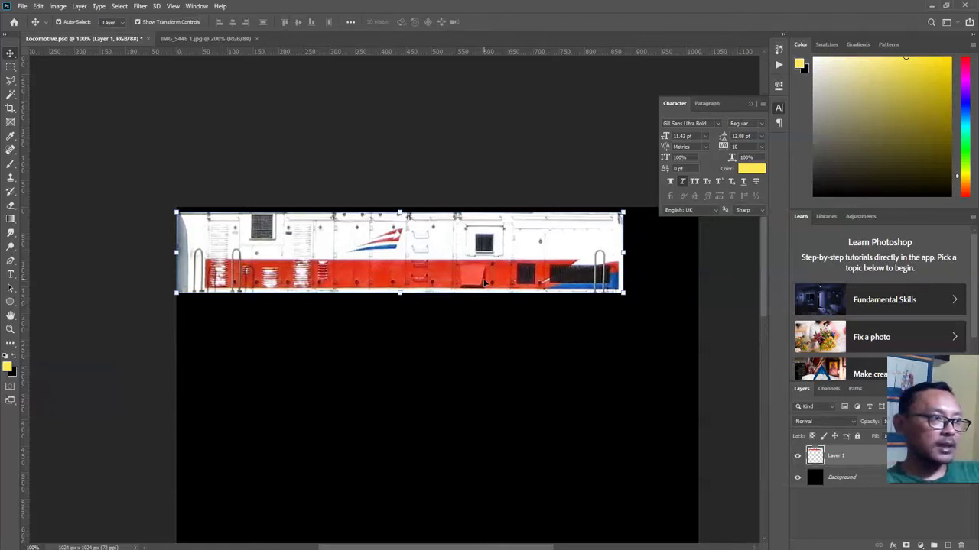
Nudge the locomotive side up flush with the canvas's upper edge and save Locomotive.psd with Maximize Compatibility on
key(Up)
key(Up)
key(Up)
key(Up)
key(Up)
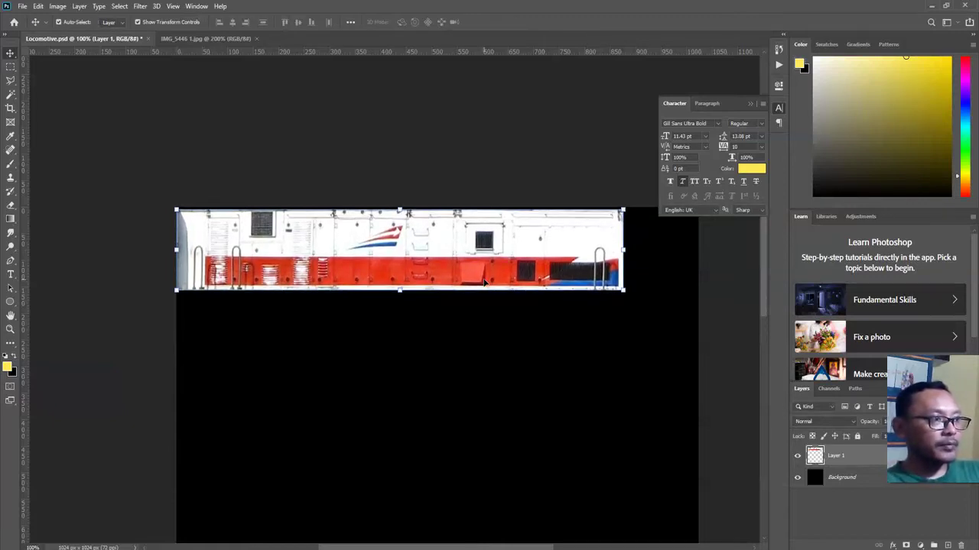
key(Up)
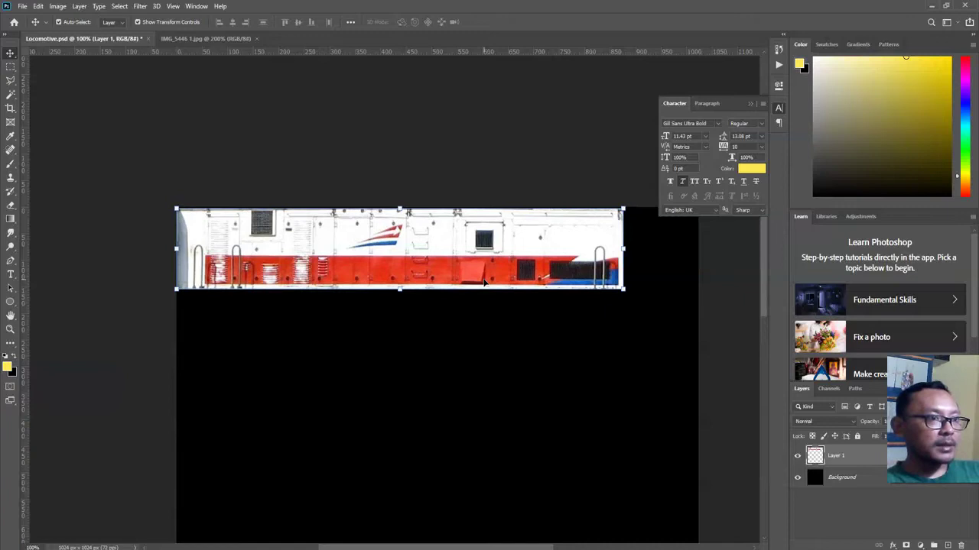
key(ctrl+s)
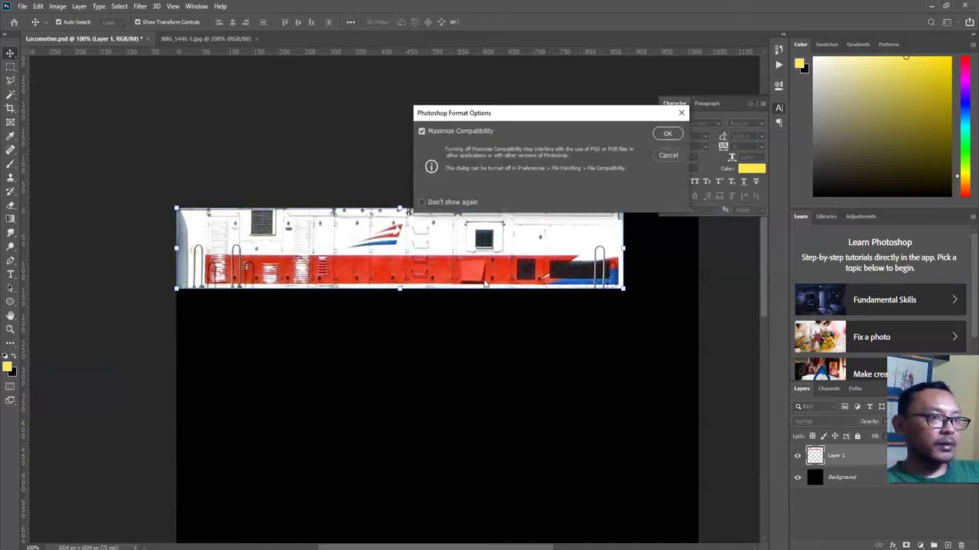
key(Return)
Select a plain white strip about 8 by 42 px beside the right-end handrail and stretch it over the handrail's upper loop
key(ctrl+plus)
key(ctrl+plus)
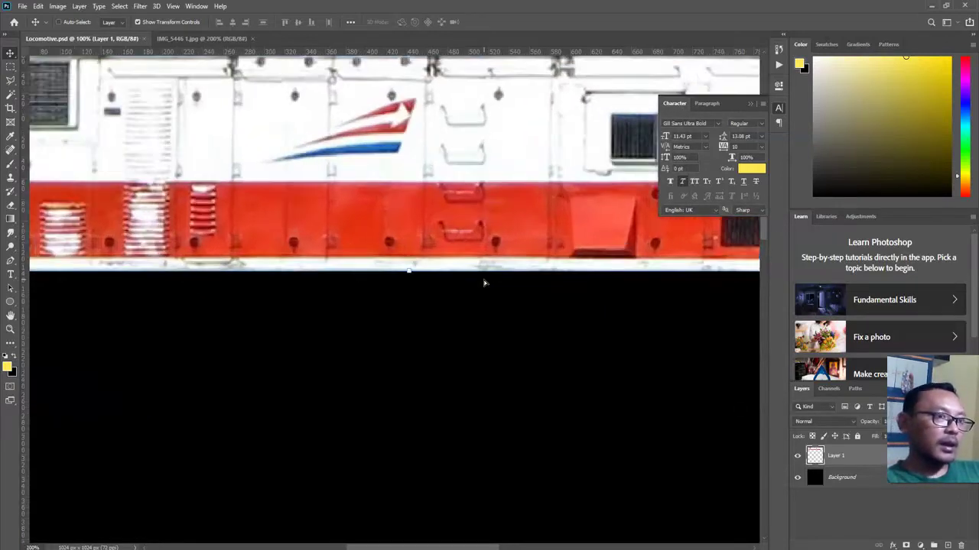
drag(594, 318, 90, 384)
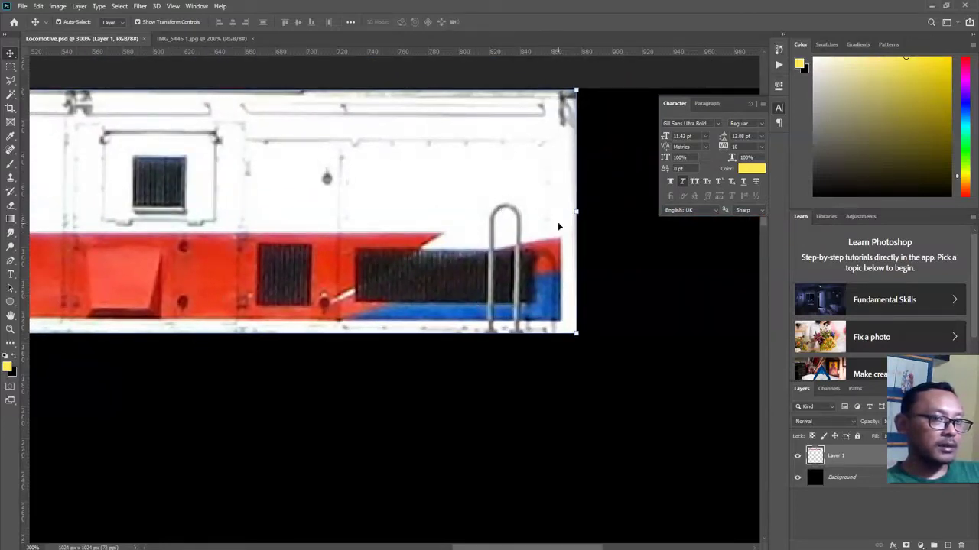
click(11, 67)
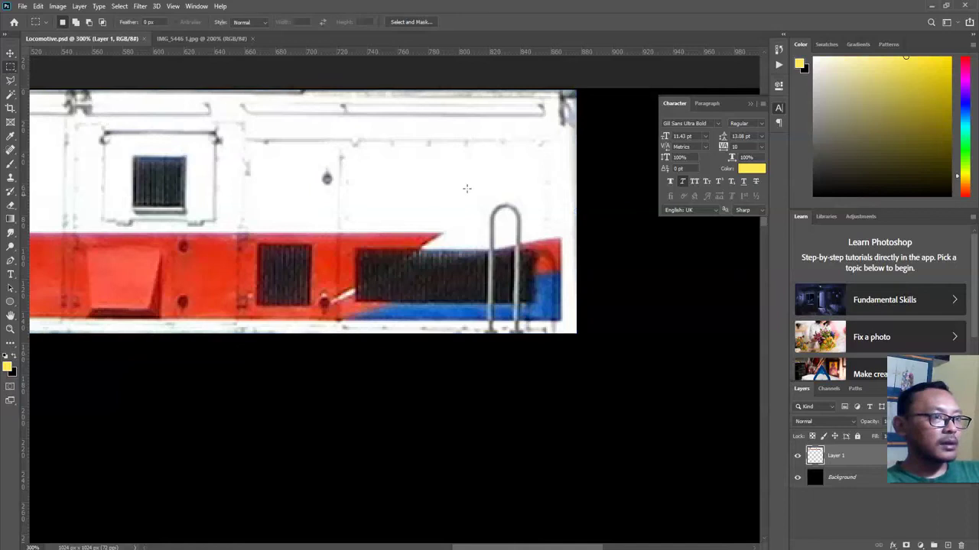
drag(476, 183, 482, 249)
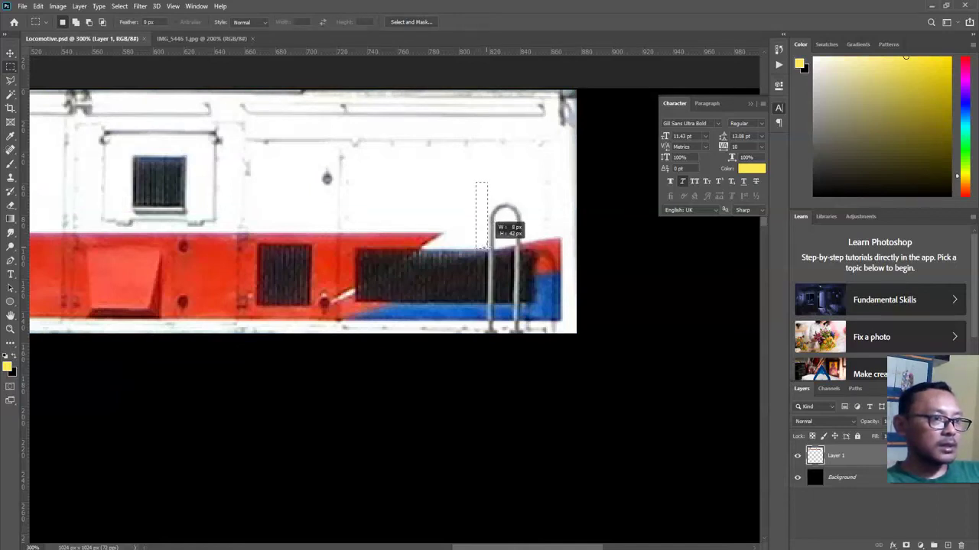
key(v)
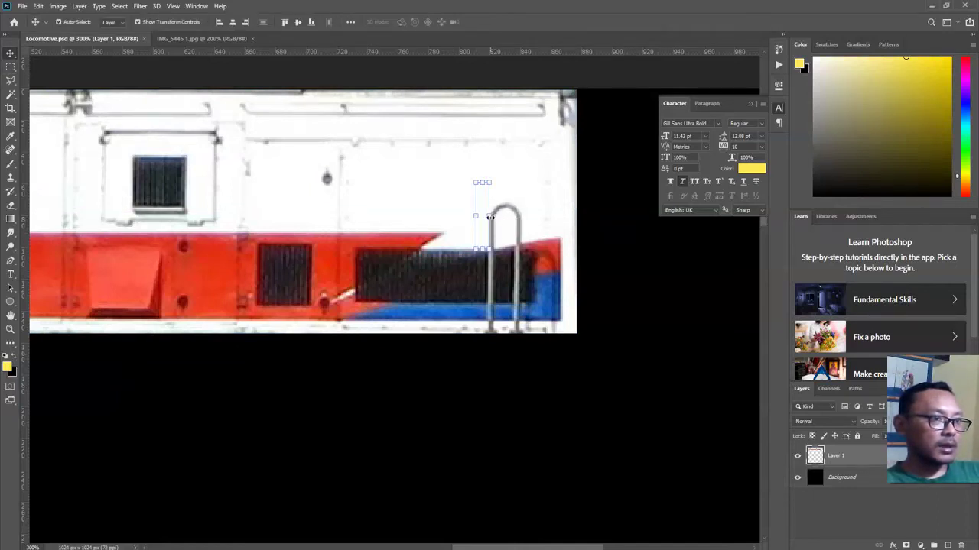
drag(490, 217, 520, 214)
key(Return)
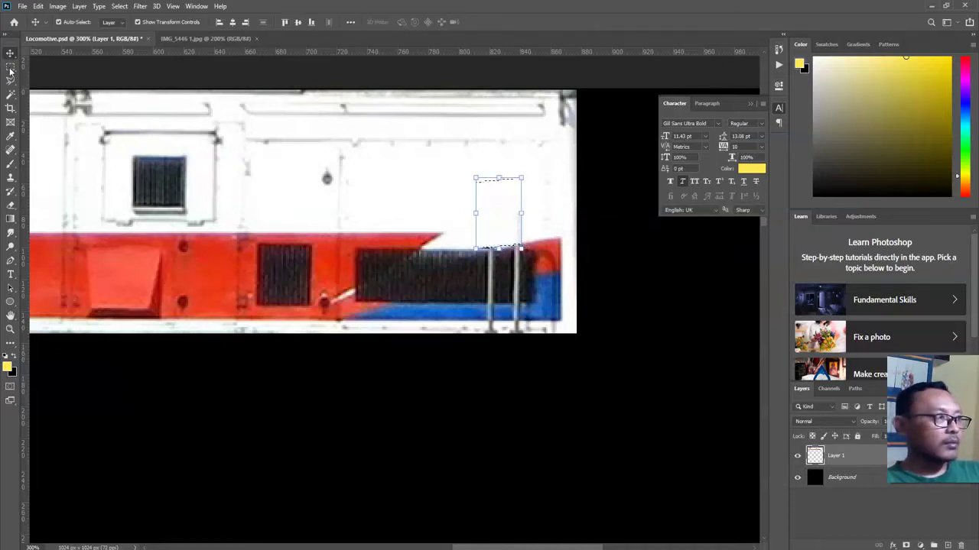
Copy a clean patch of the long black grille to a new layer and place it over the handrail bars crossing the grille
click(11, 68)
click(503, 293)
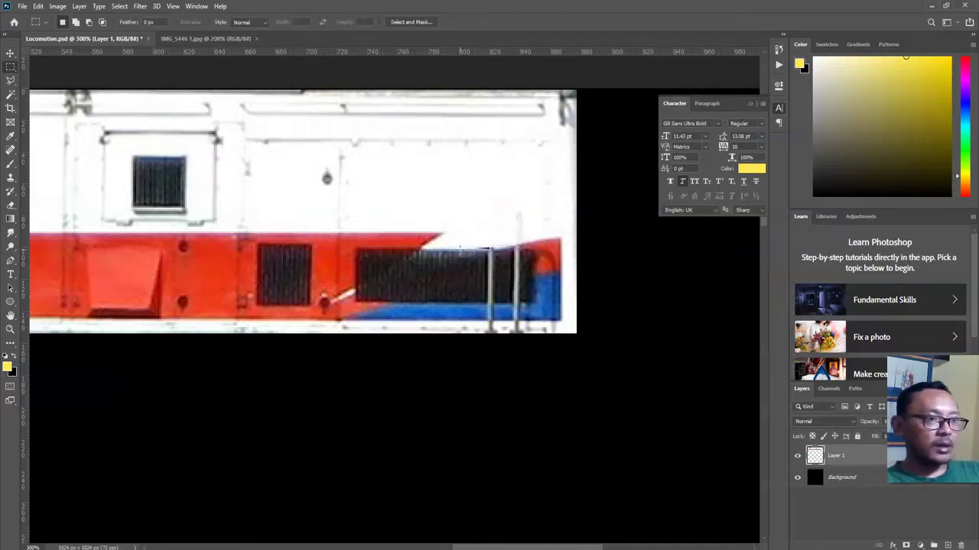
drag(439, 251, 514, 277)
click(475, 307)
key(ctrl+j)
key(v)
key(ctrl+t)
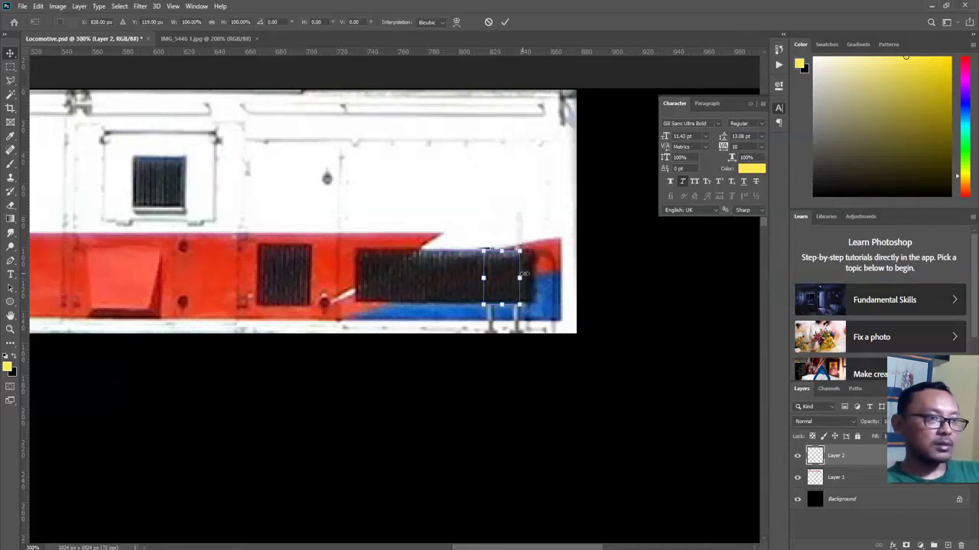
key(Return)
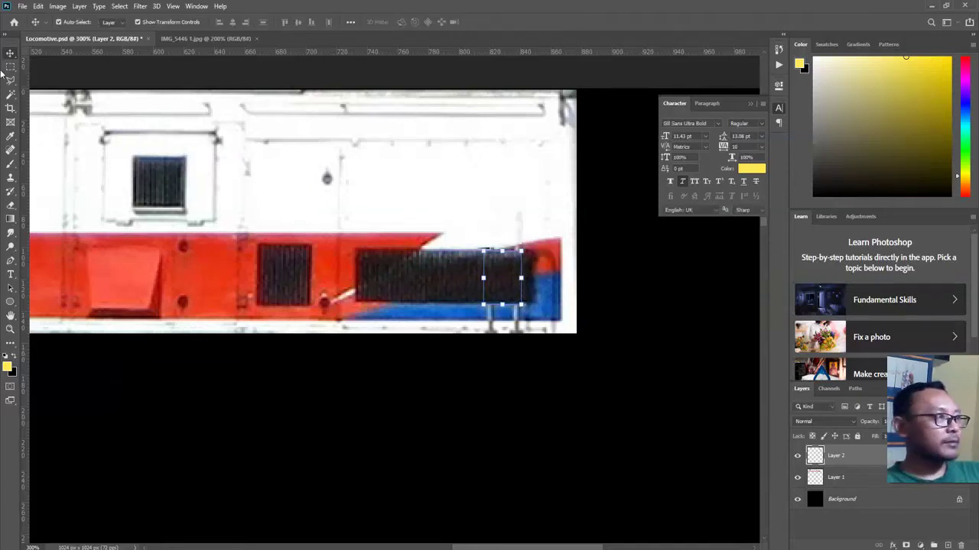
Copy a clean piece of the blue stripe below the grille to a new layer and move it over the handrail bars
click(11, 68)
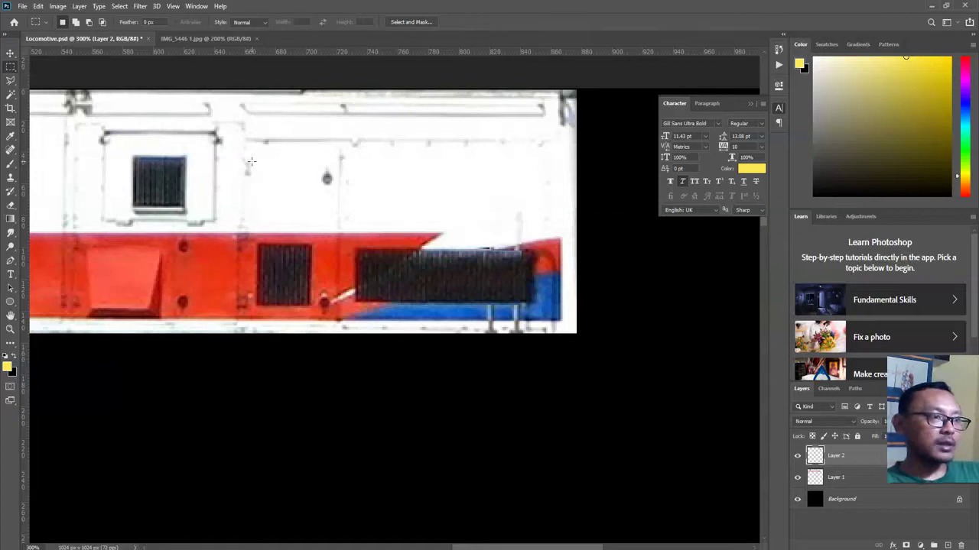
drag(442, 305, 480, 320)
key(ctrl+c)
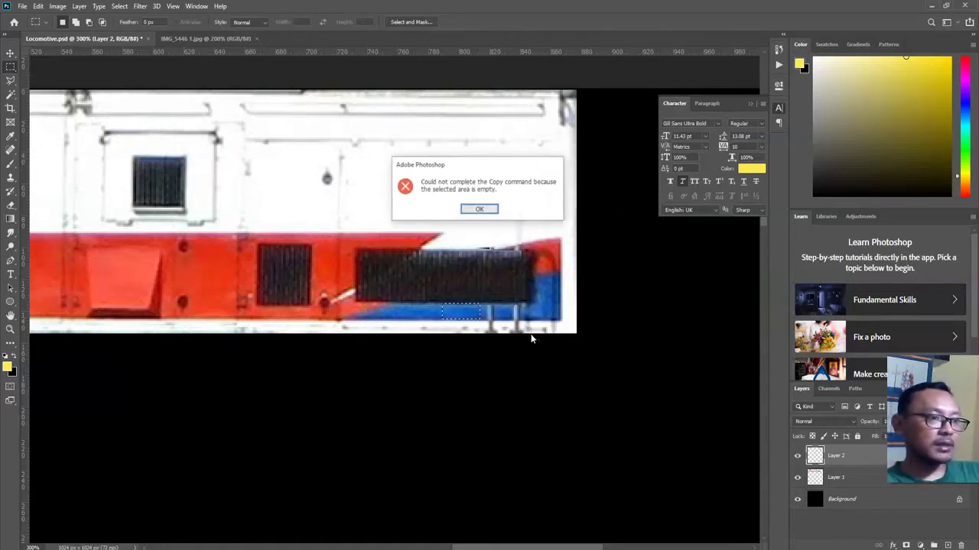
click(489, 210)
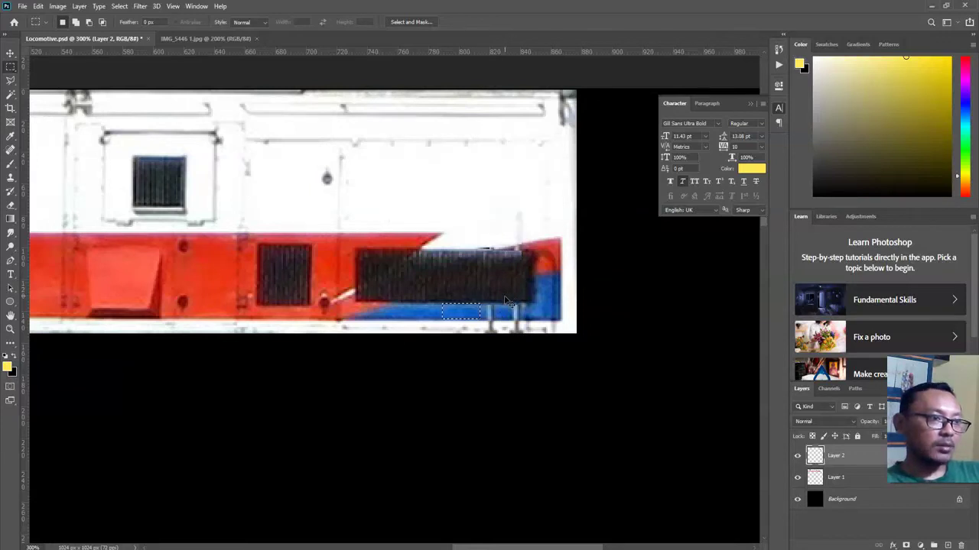
key(ctrl+j)
key(v)
drag(465, 320, 526, 315)
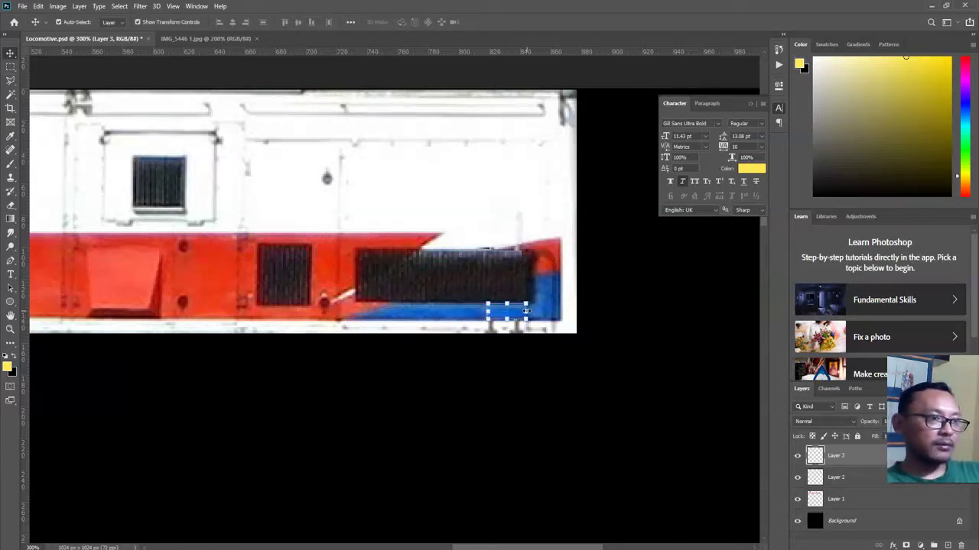
Copy a clean piece of the white sill to a new layer and place it over the feet of the right-end handrail
click(10, 68)
click(442, 327)
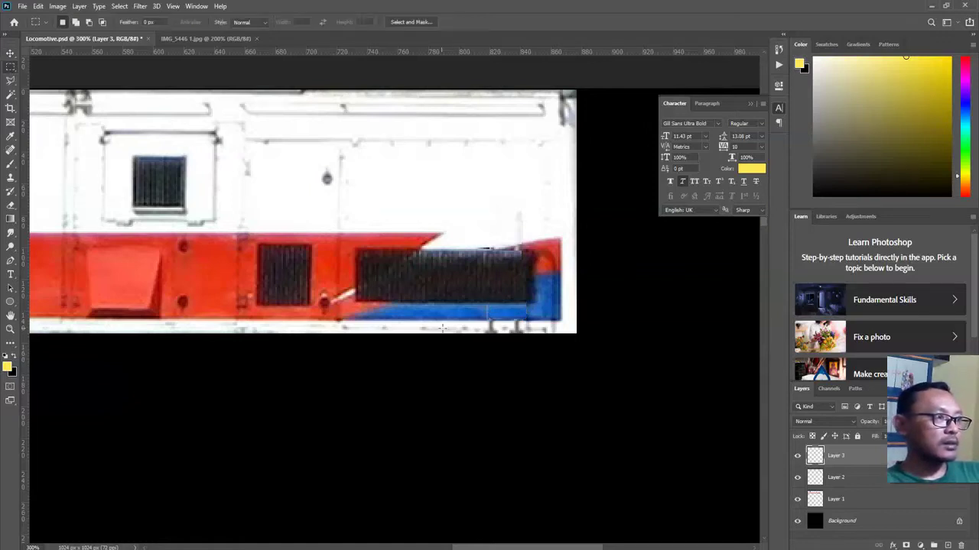
drag(408, 324, 471, 323)
drag(391, 321, 474, 334)
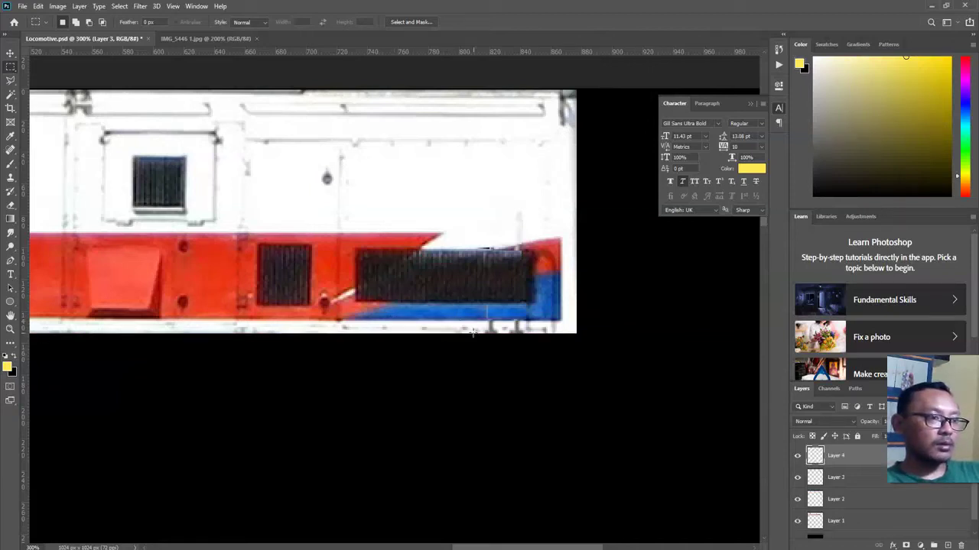
key(v)
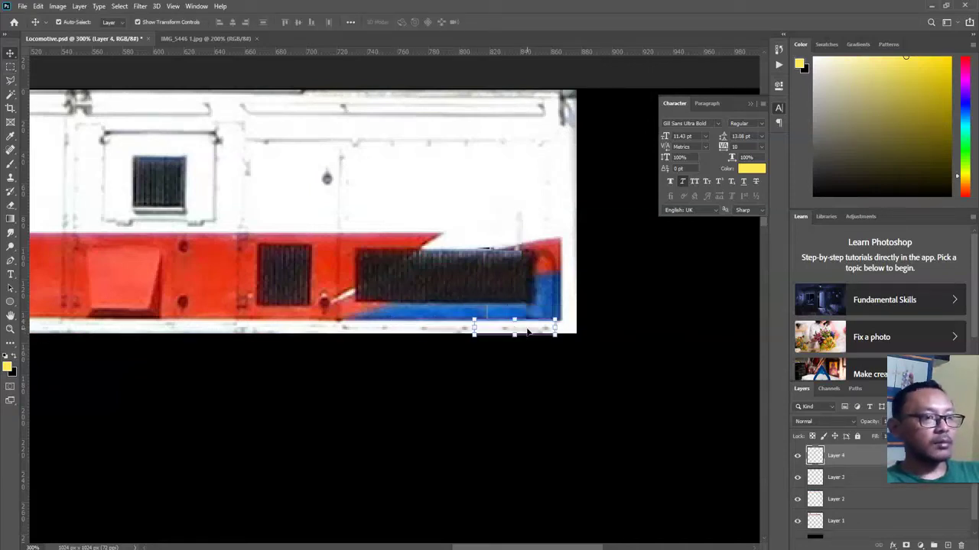
Copy a thin white strip beside the leftmost handrail to a new layer and stretch it to 1500% width and about 103% height to cover the handrail
drag(237, 301, 500, 383)
drag(476, 347, 587, 347)
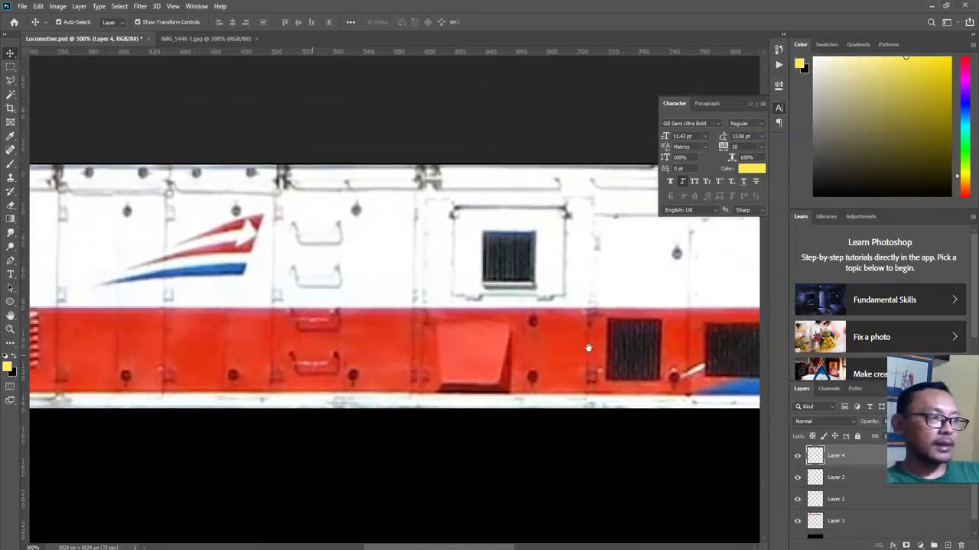
drag(143, 331, 541, 304)
drag(293, 326, 350, 316)
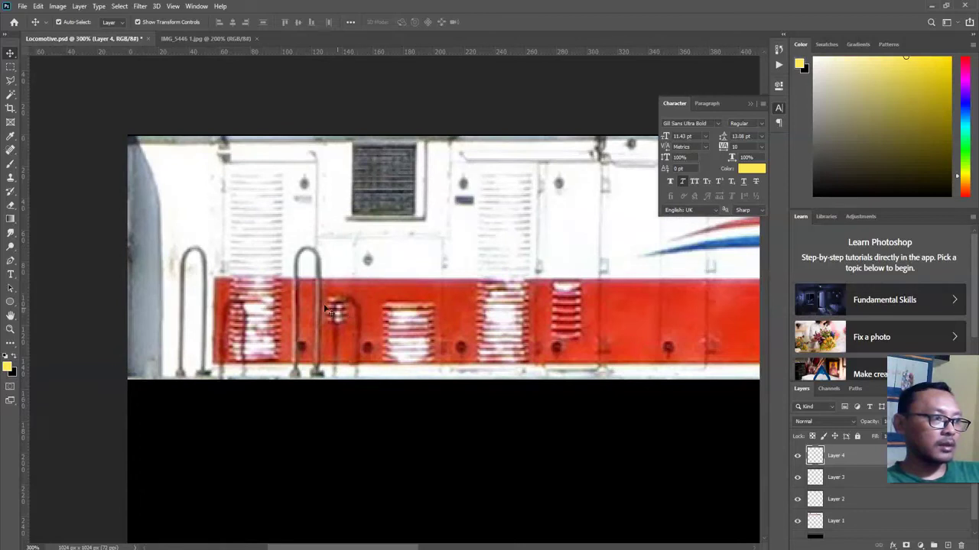
click(12, 68)
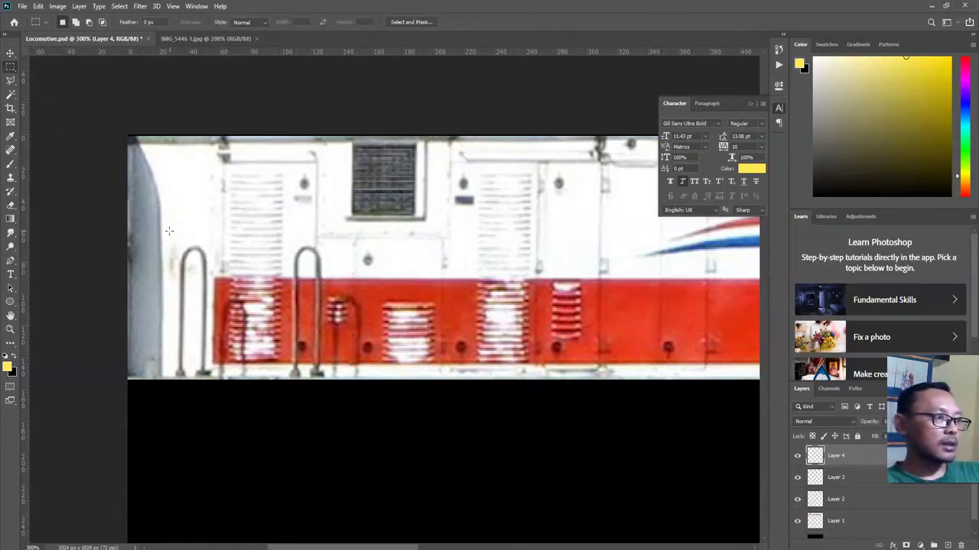
drag(167, 228, 166, 375)
key(ctrl+c)
key(Return)
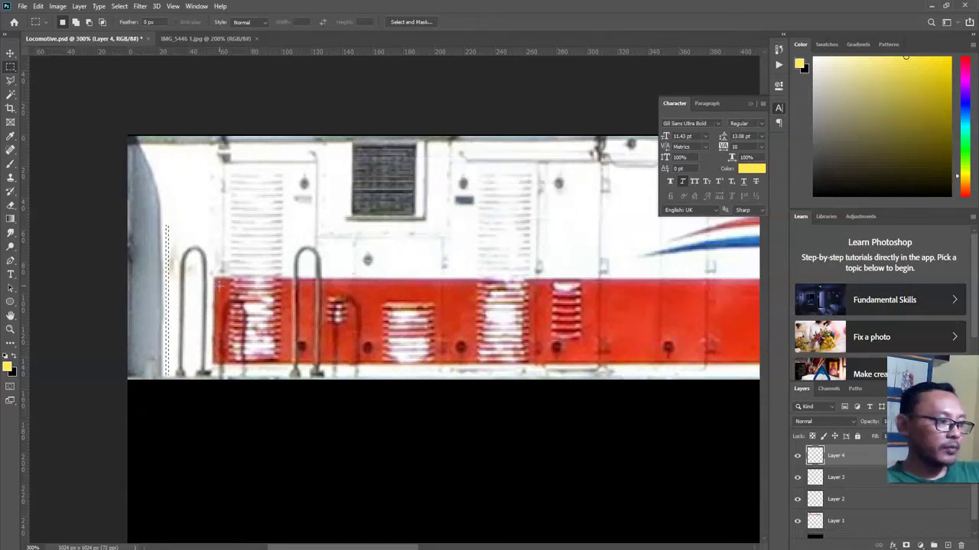
key(ctrl+j)
key(ctrl+t)
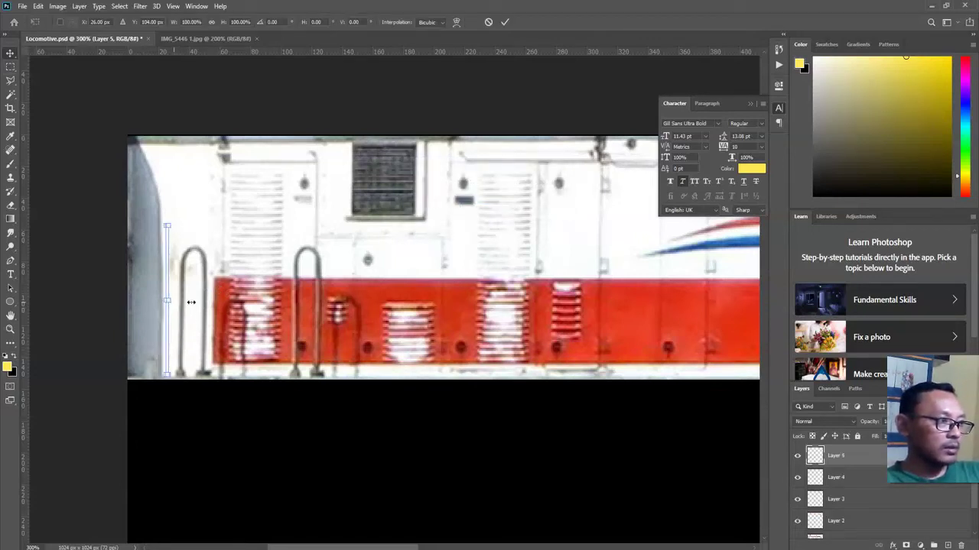
drag(191, 302, 237, 291)
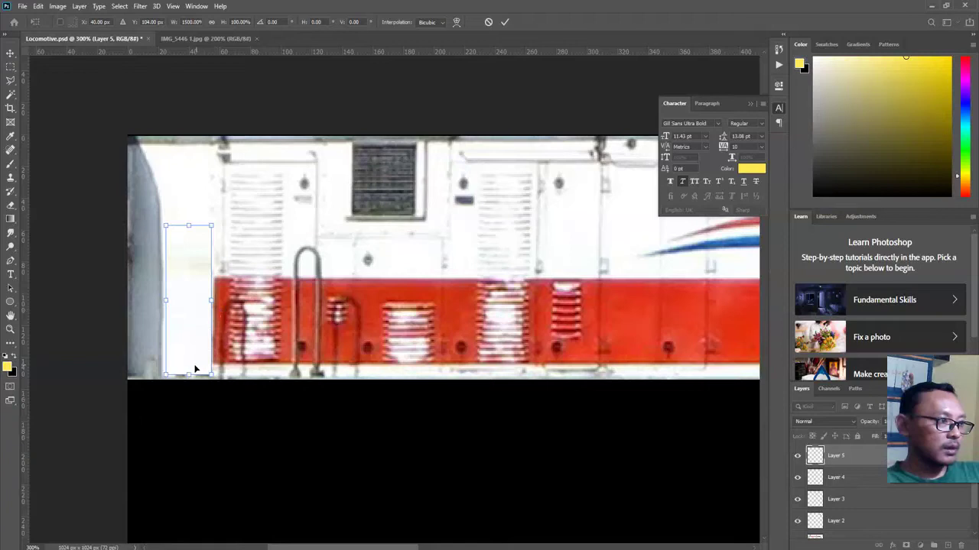
drag(190, 374, 192, 375)
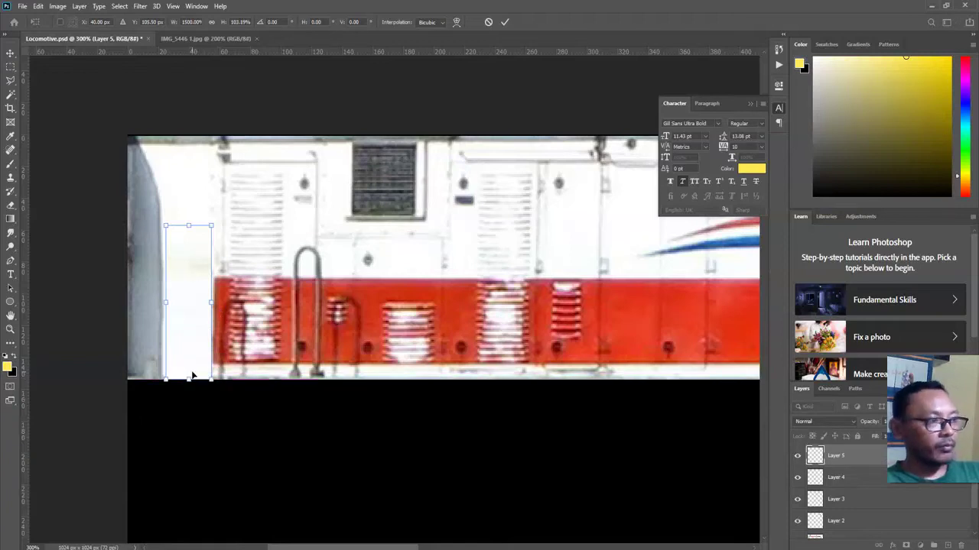
key(Return)
Copy a narrow merged strip beside the tall looped handrail to a new layer and stretch it to 400% width over the handrail's left bar
click(10, 67)
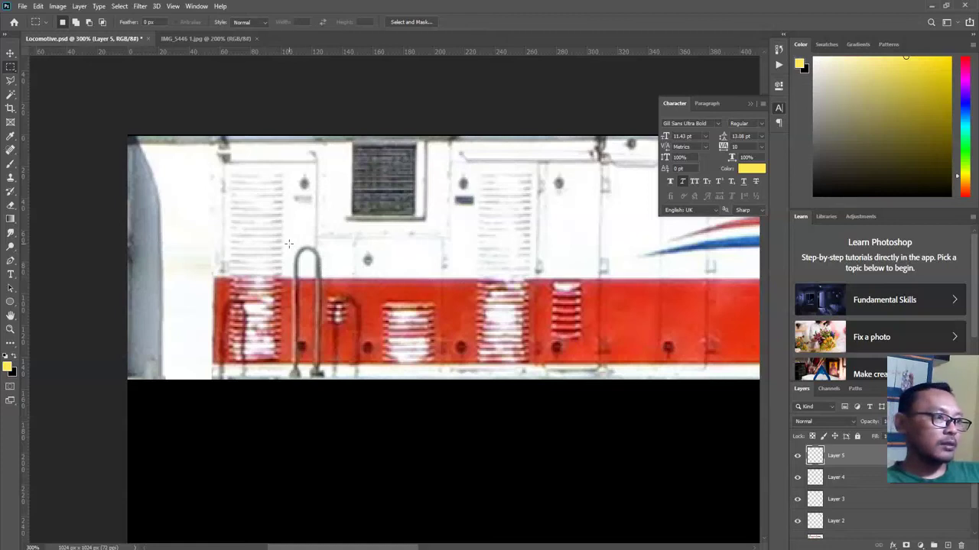
drag(289, 239, 283, 368)
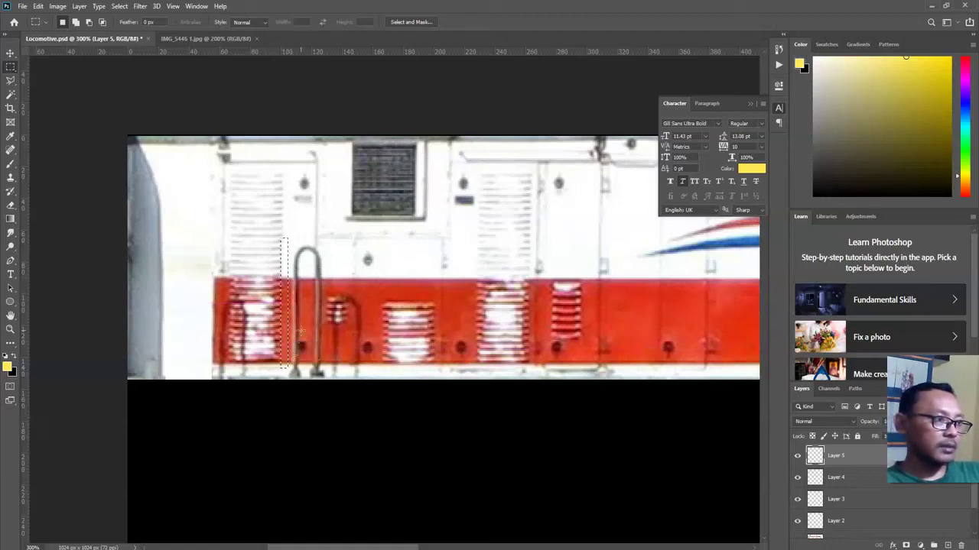
key(ctrl+c)
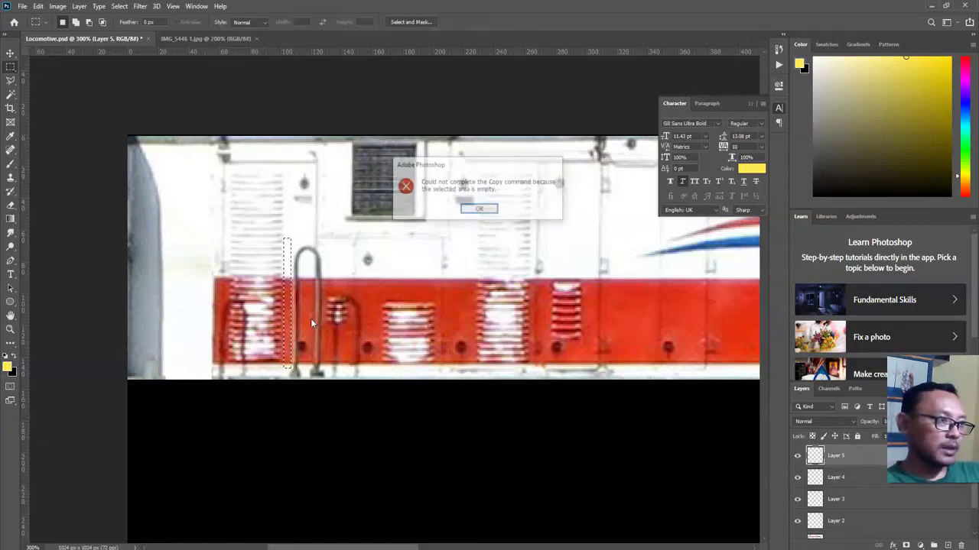
key(Return)
key(ctrl+shift+c)
key(ctrl+v)
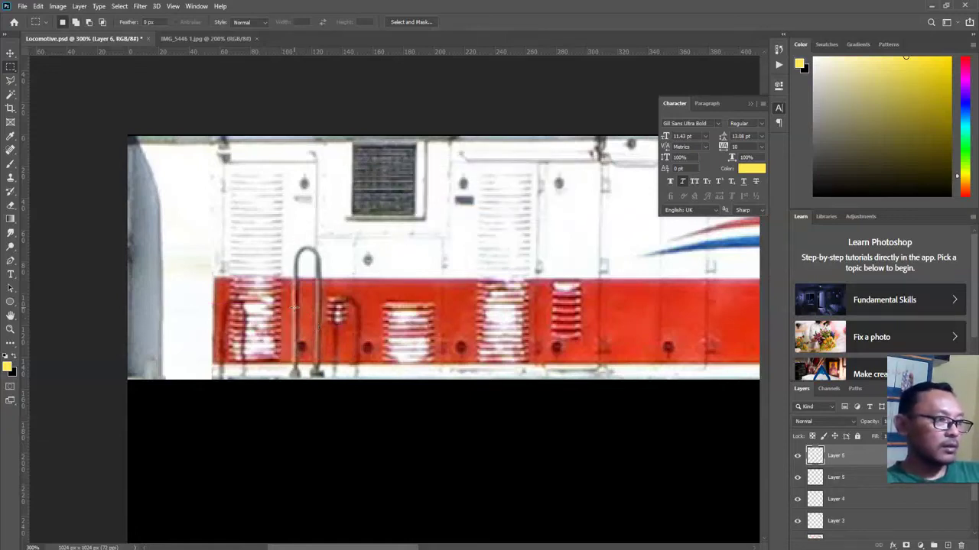
key(v)
drag(297, 303, 316, 310)
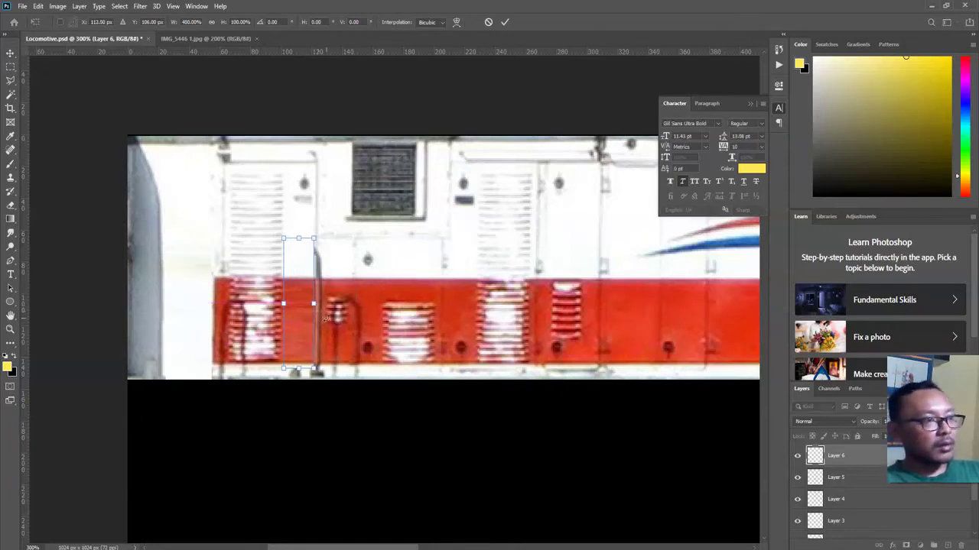
key(Return)
Select a narrow strip just right of the remaining handrail bar on Layer 1 and stretch it to 233.33% width over the bar
click(13, 67)
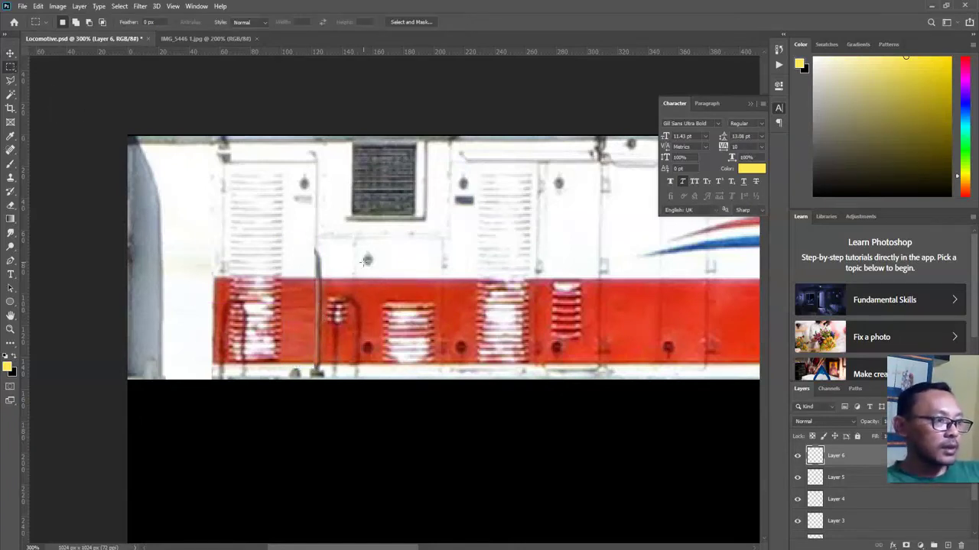
drag(320, 252, 321, 373)
key(v)
click(321, 308)
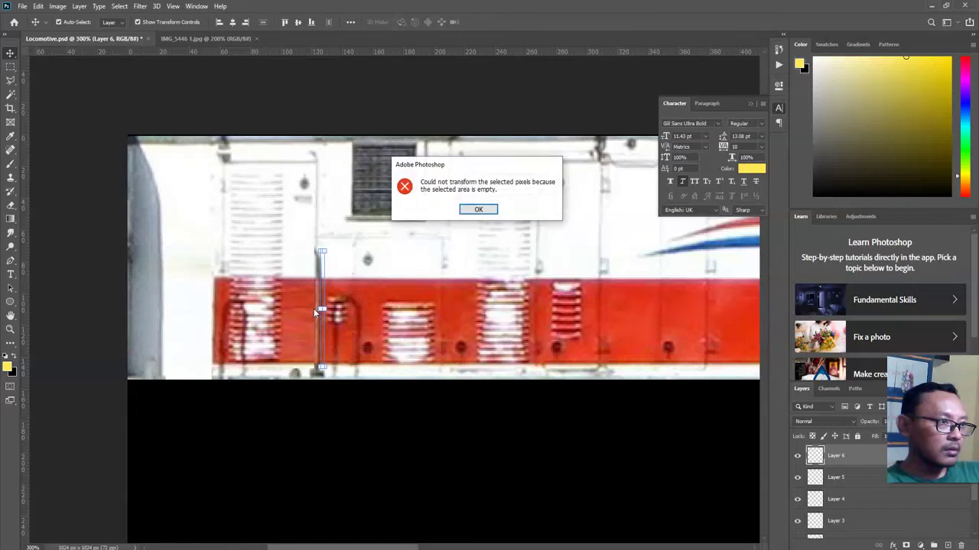
key(Return)
scroll(855, 509, down, 2)
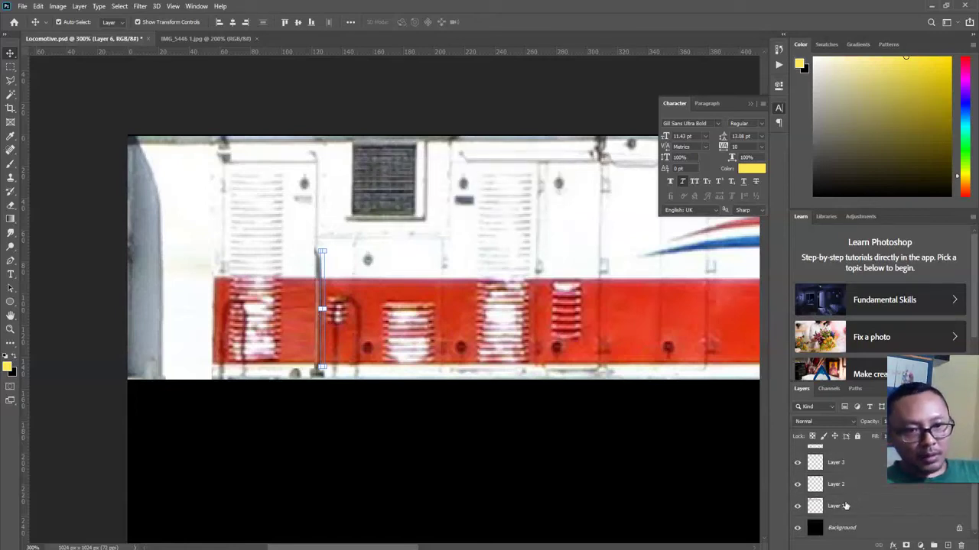
click(841, 505)
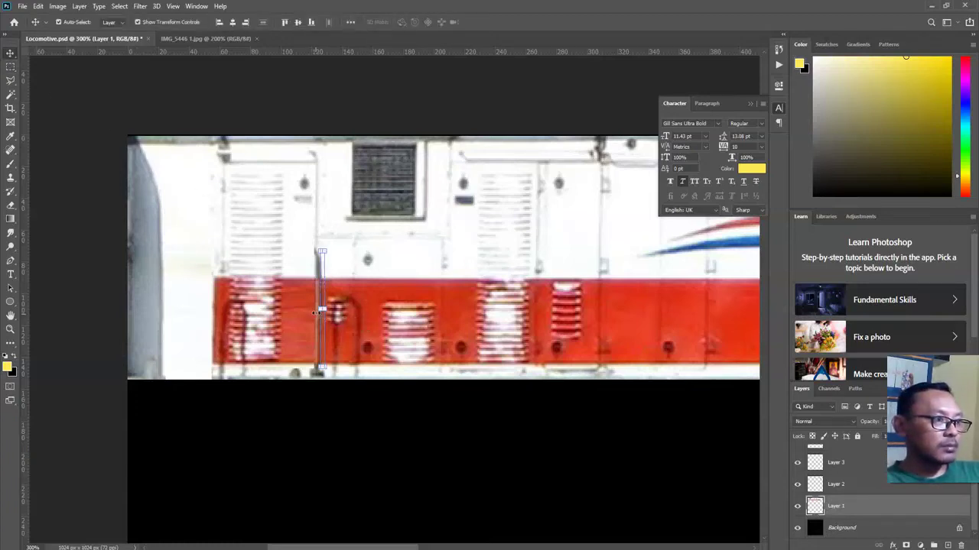
drag(320, 311, 313, 308)
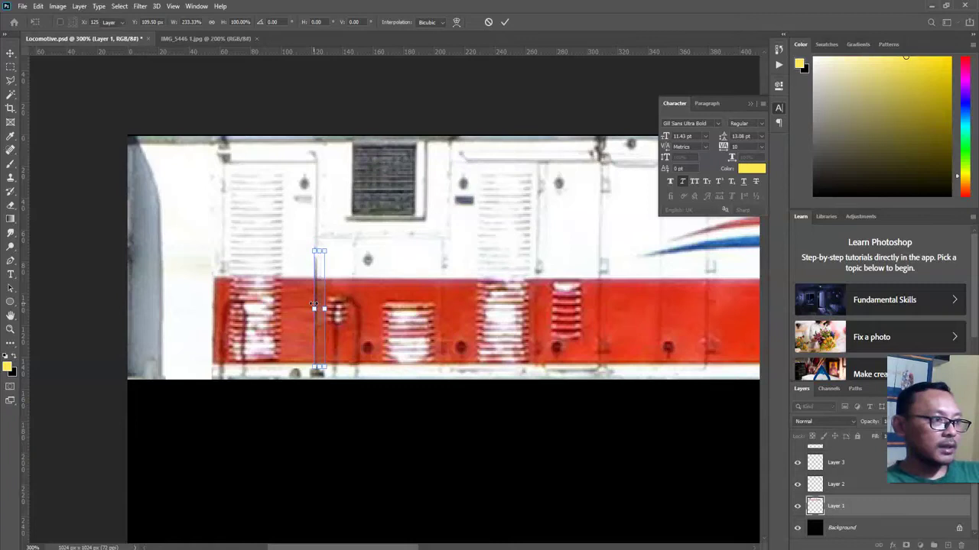
click(10, 67)
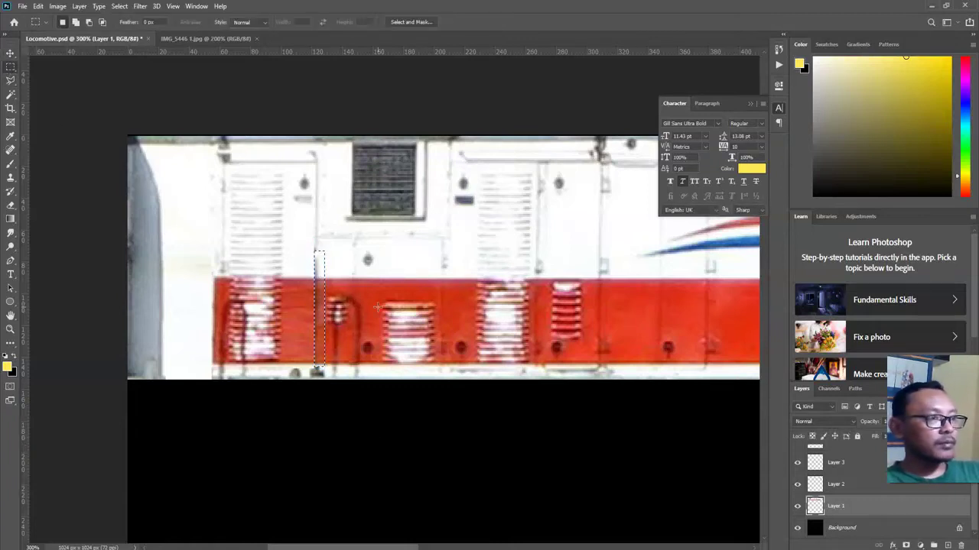
Select a narrow white strip left of the red and blue arrow logo and stretch it to 363.33% width over the logo's left tip
drag(595, 356, 284, 341)
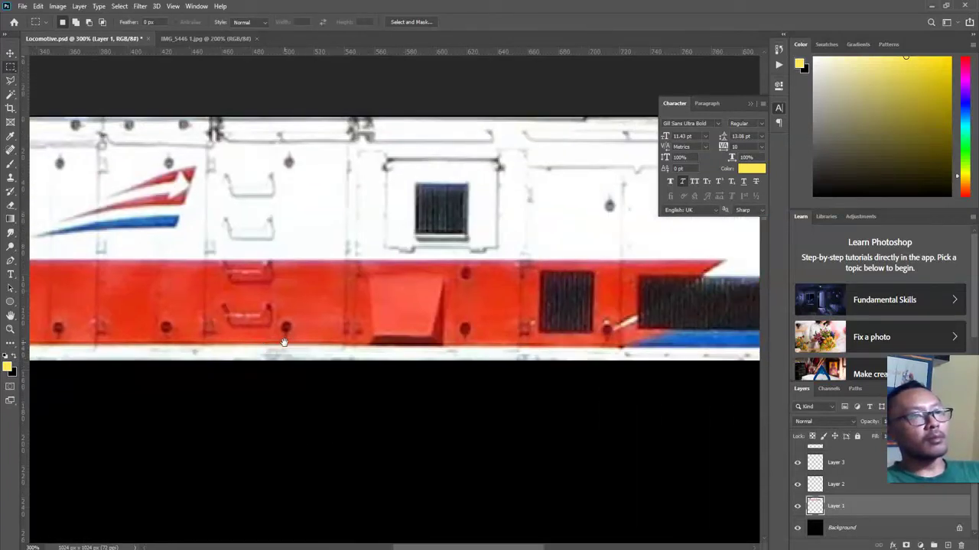
drag(565, 361, 390, 334)
drag(481, 318, 487, 342)
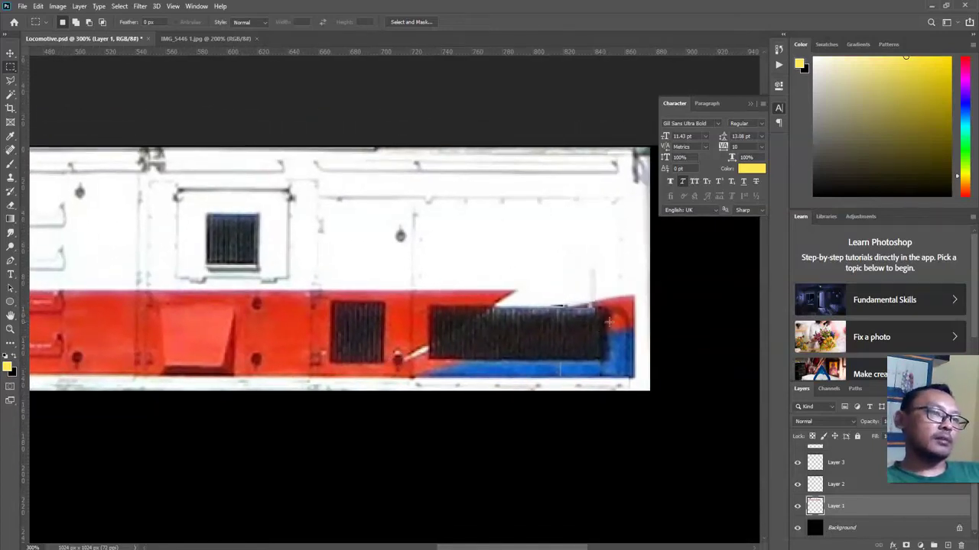
drag(301, 309, 549, 326)
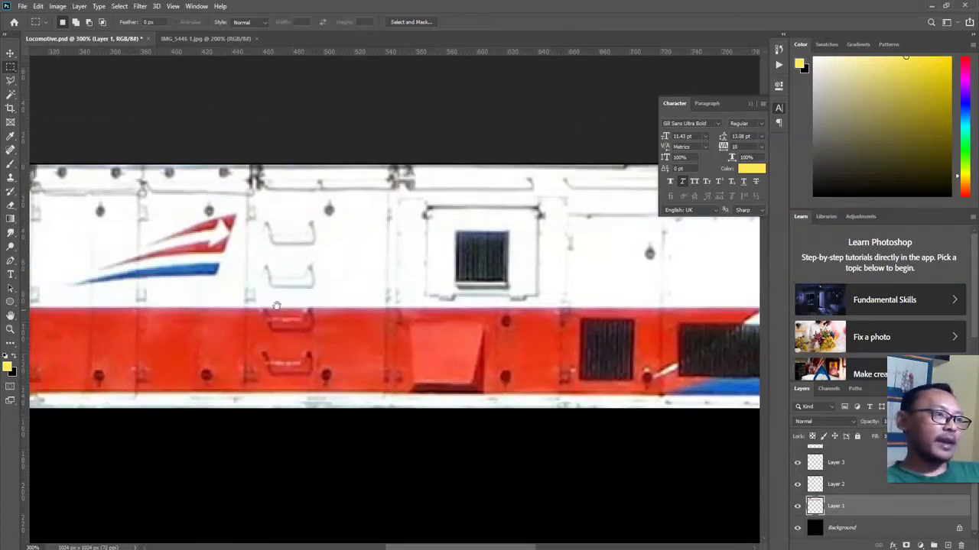
drag(216, 305, 522, 321)
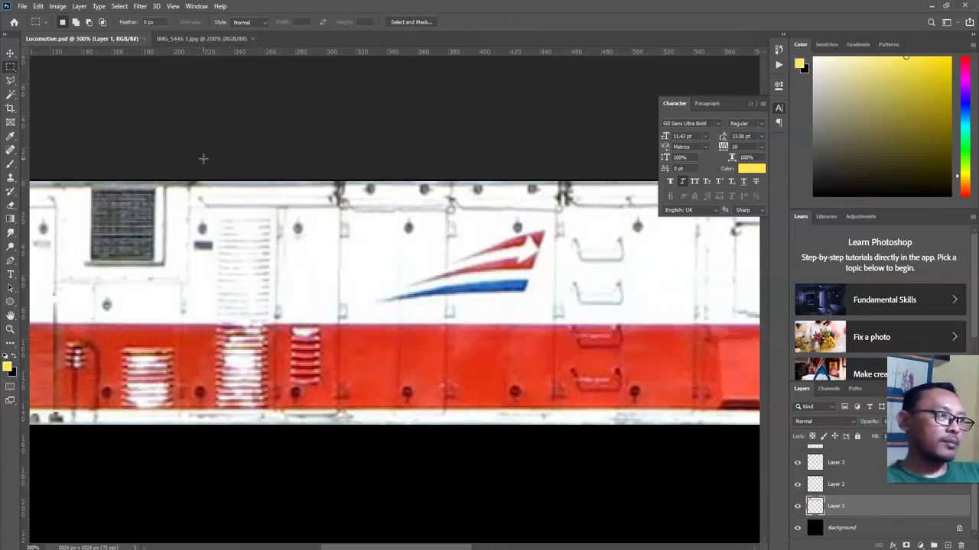
drag(364, 227, 373, 310)
key(ctrl+d)
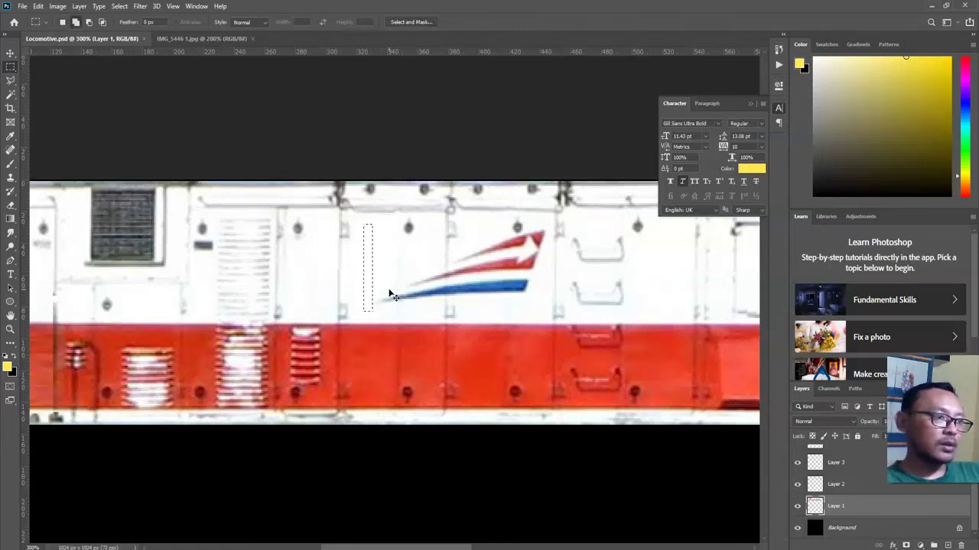
key(v)
drag(375, 268, 402, 277)
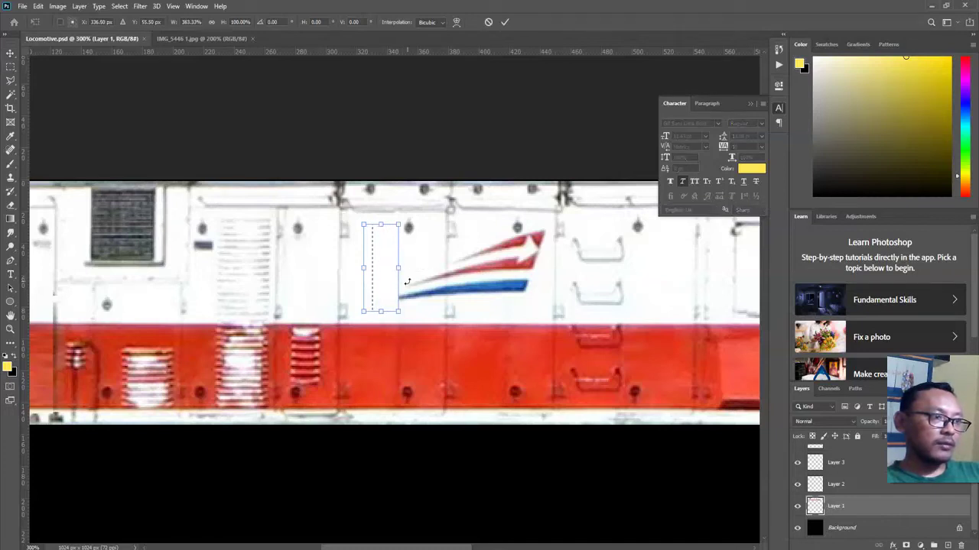
key(Return)
Select a white patch below the arrow logo and stretch it upward to 438.46% height over the logo's right part, then deselect
click(10, 66)
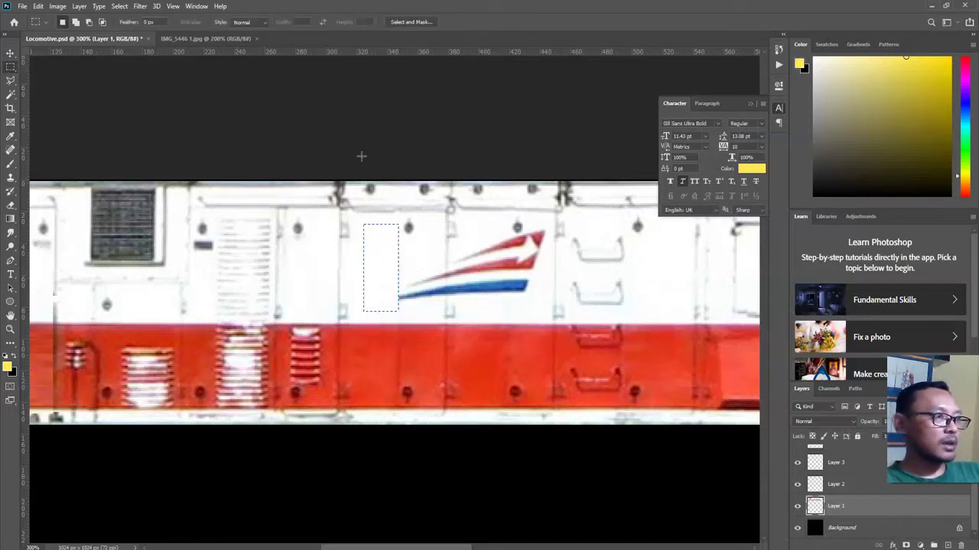
drag(459, 300, 549, 315)
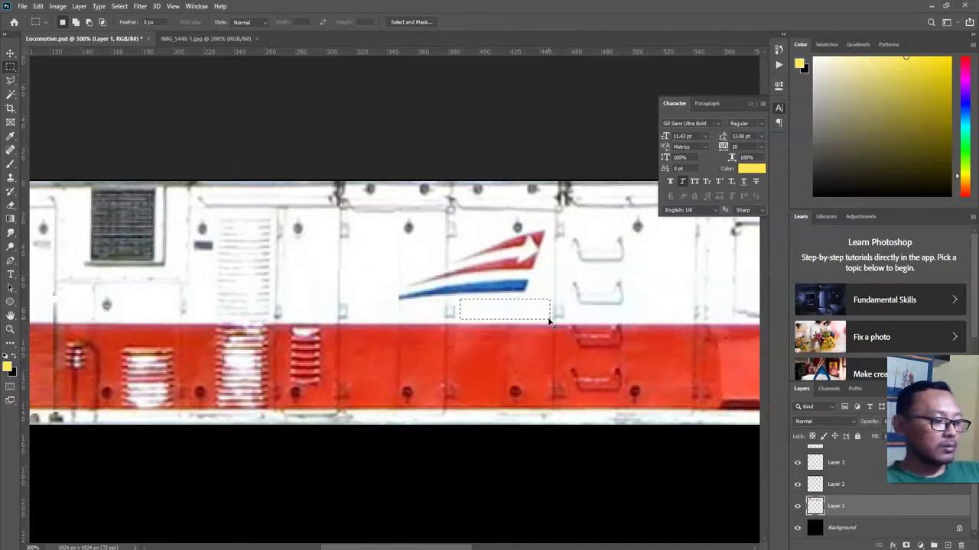
key(ctrl+t)
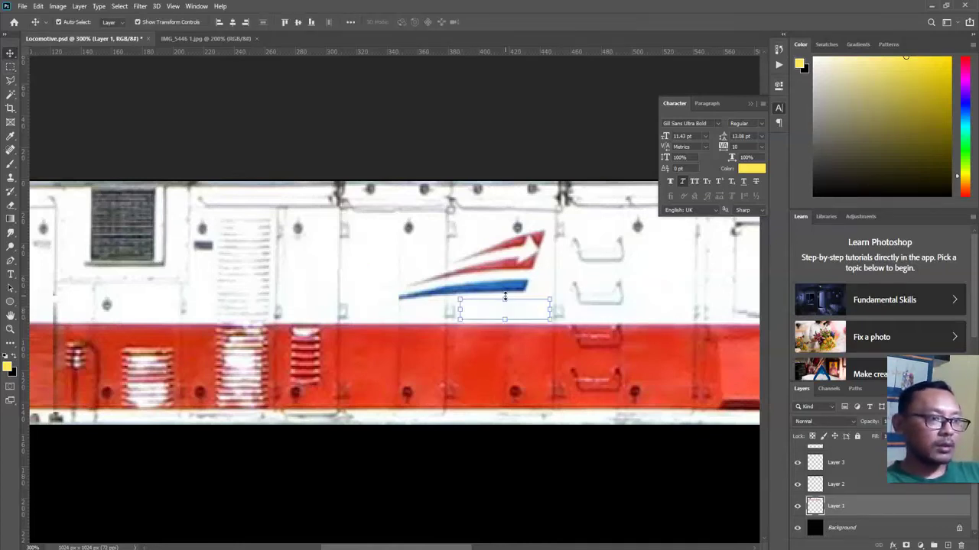
drag(505, 300, 518, 227)
key(Return)
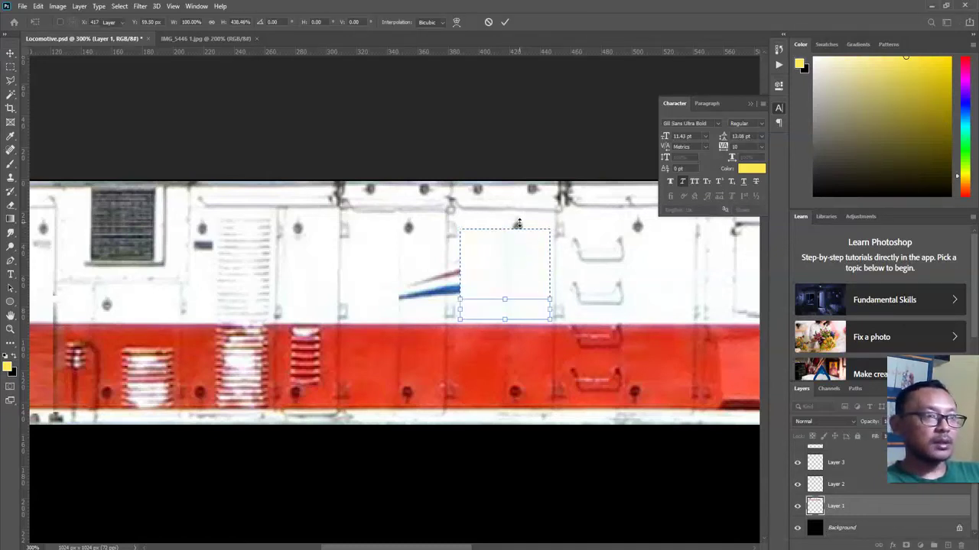
click(11, 68)
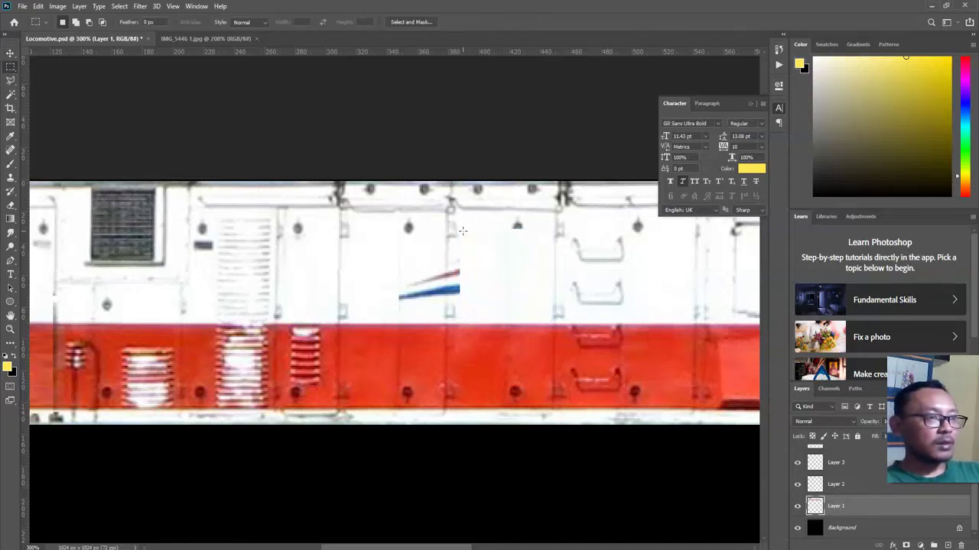
Set the foreground colour to white and use a smaller brush with sampled body white to paint over the leftover latch above the erased logo
click(8, 369)
click(372, 274)
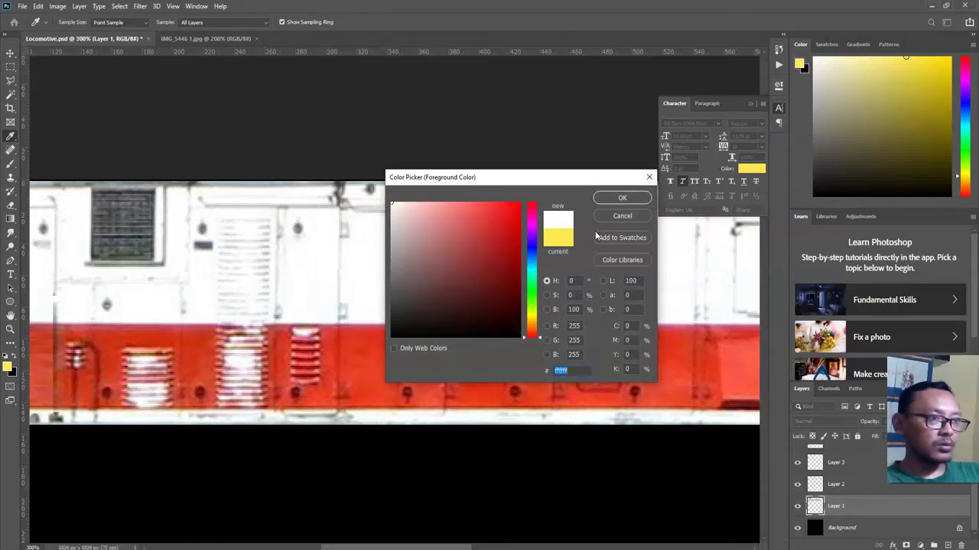
click(621, 198)
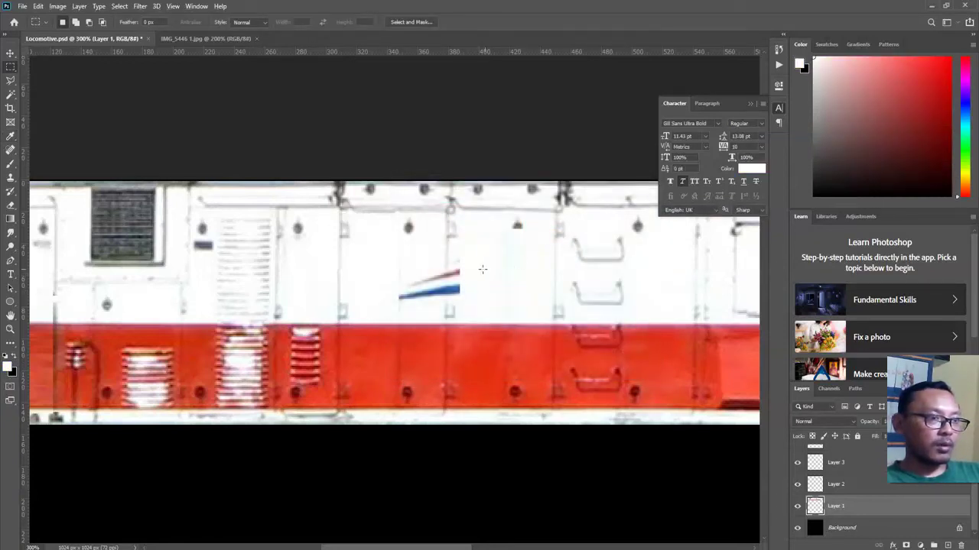
right_click(493, 264)
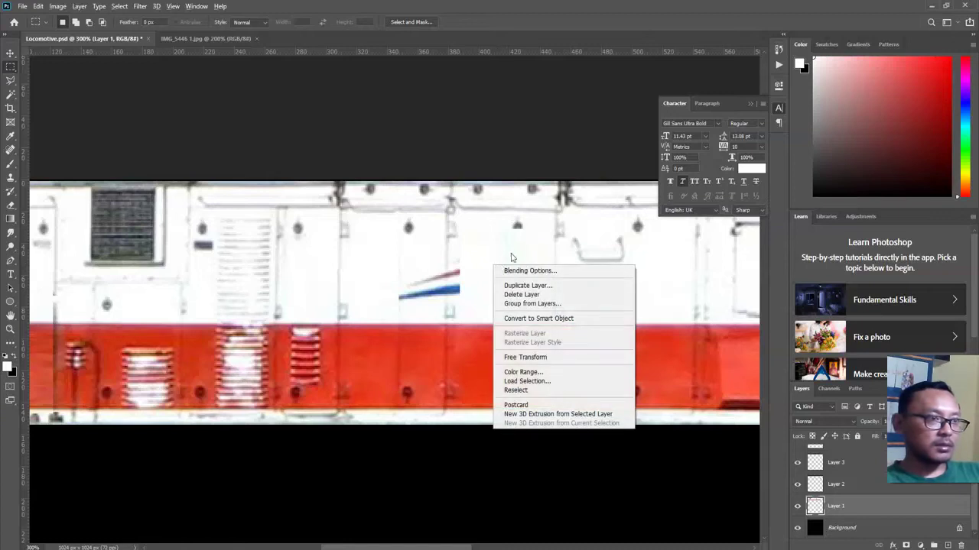
click(500, 244)
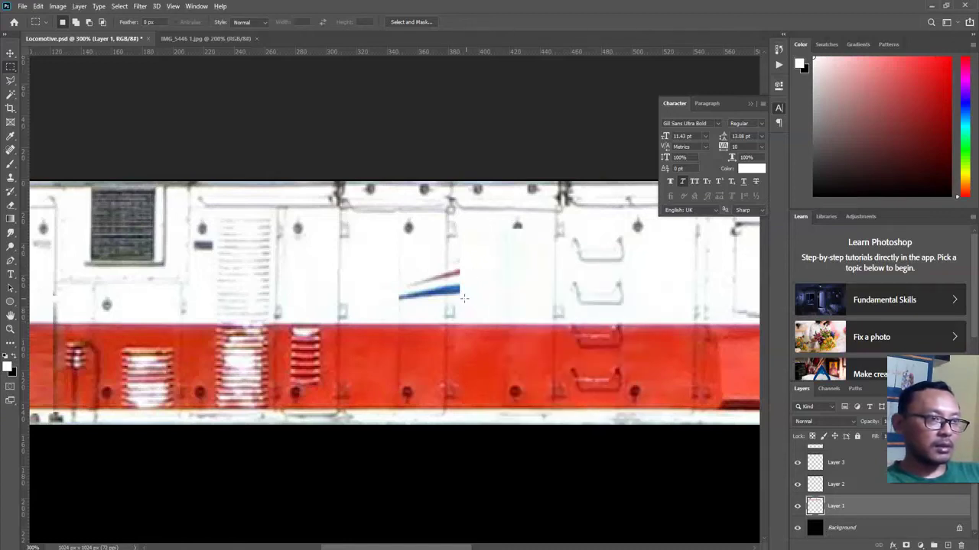
click(10, 163)
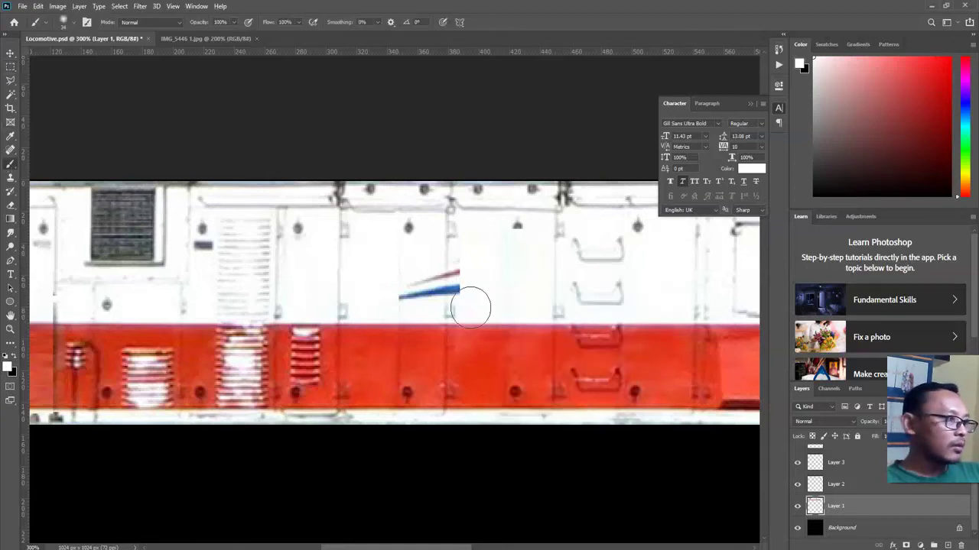
mouse_move(514, 316)
alt+right_down()
mouse_move(536, 306)
mouse_move(489, 241)
alt+right_up()
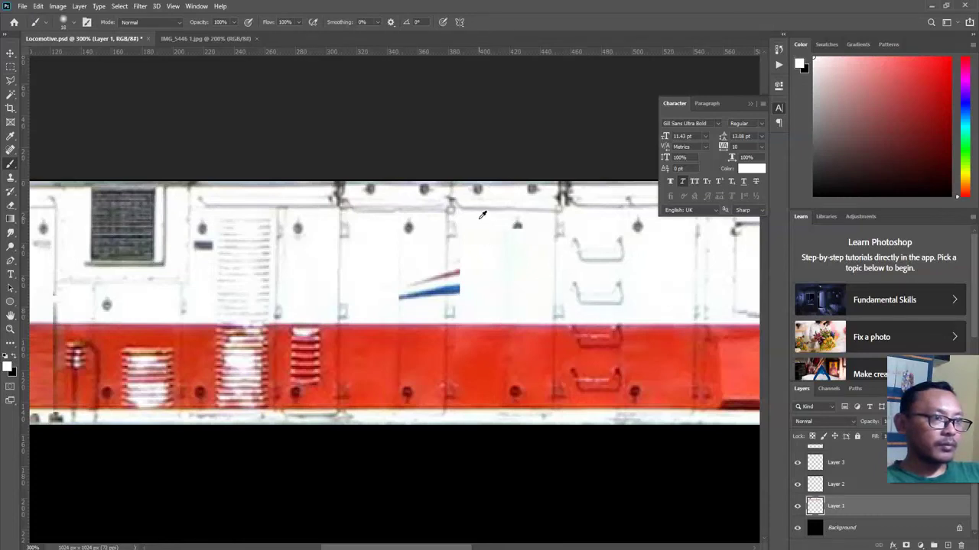
alt+click(479, 221)
drag(472, 229, 520, 229)
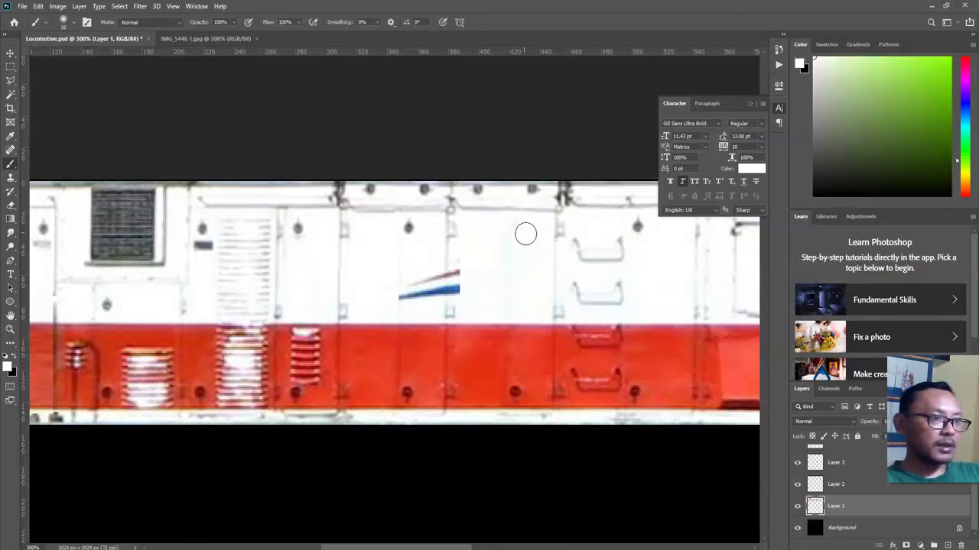
Paint over the remaining red and blue logo stripes with the Brush, using white shades sampled from the surrounding body panels
alt+click(503, 228)
alt+click(419, 254)
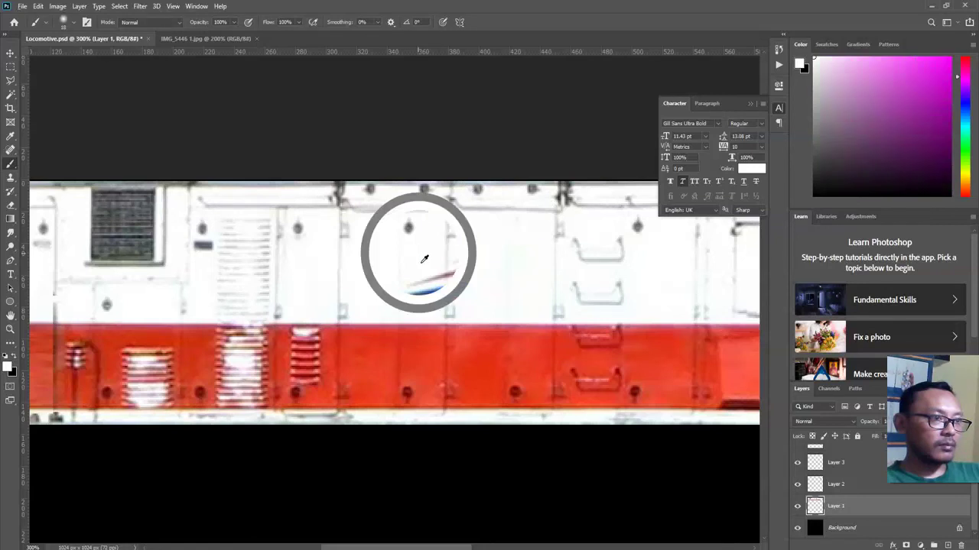
mouse_move(419, 276)
mouse_down()
mouse_move(427, 293)
mouse_move(436, 271)
mouse_move(438, 294)
mouse_up()
alt+click(434, 259)
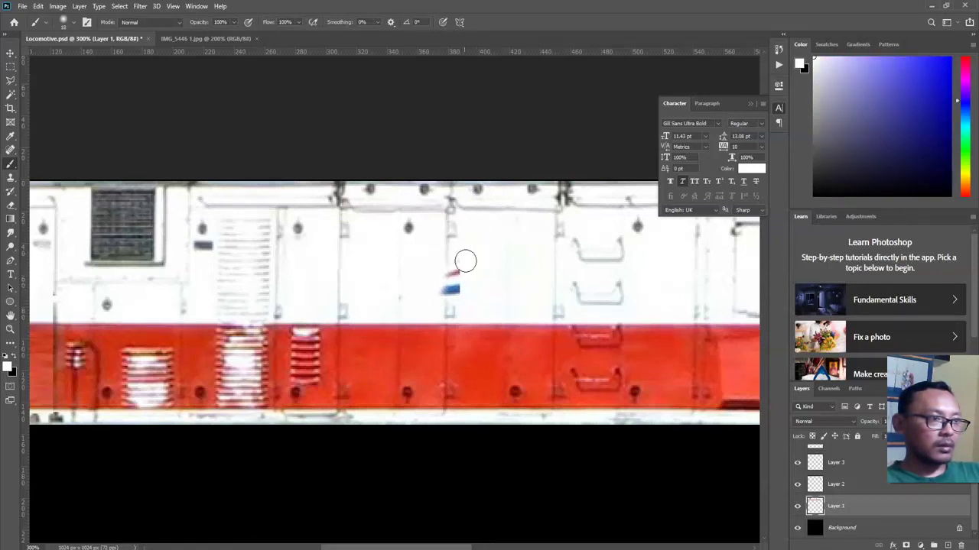
alt+click(472, 261)
drag(461, 254, 452, 290)
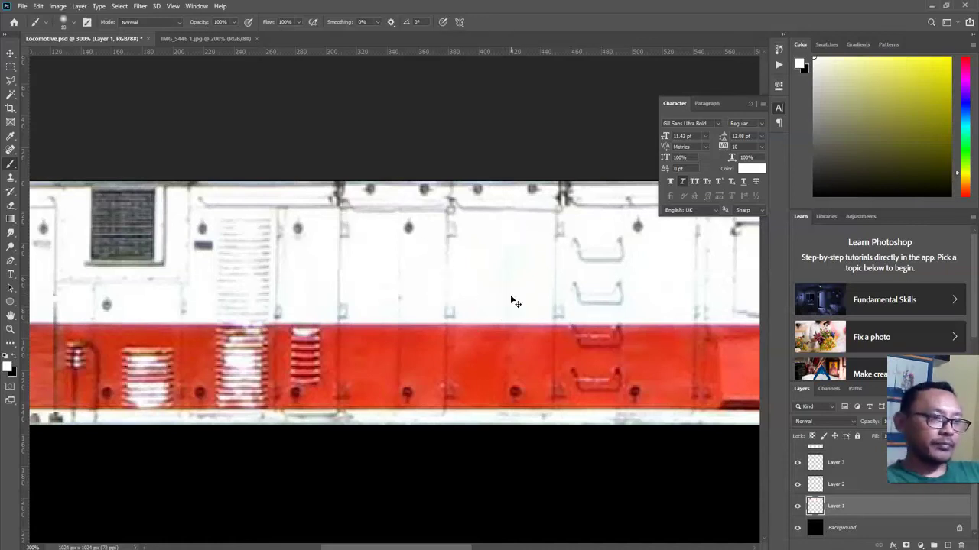
Save the retouched Locomotive.psd and switch to the Trains-BetterTexture folder in File Explorer
key(ctrl+minus)
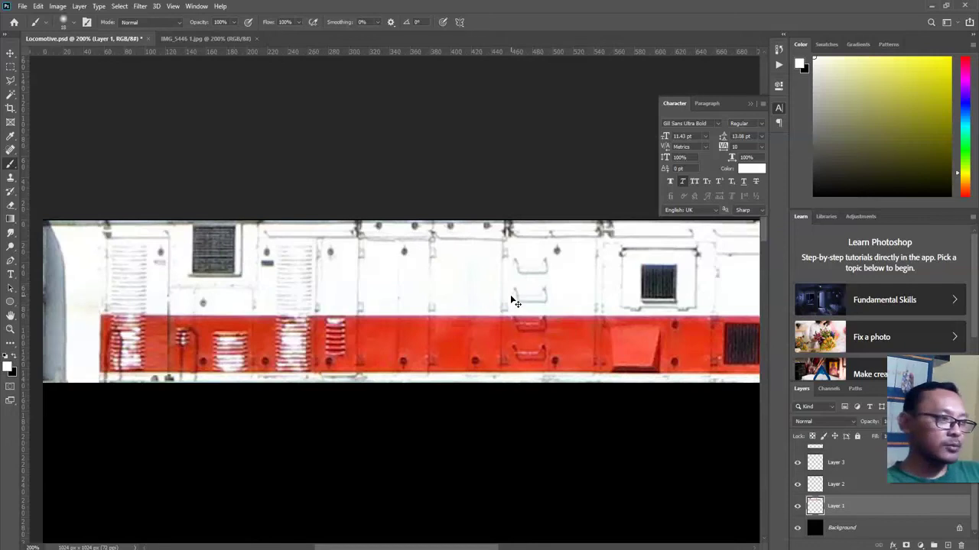
key(ctrl+minus)
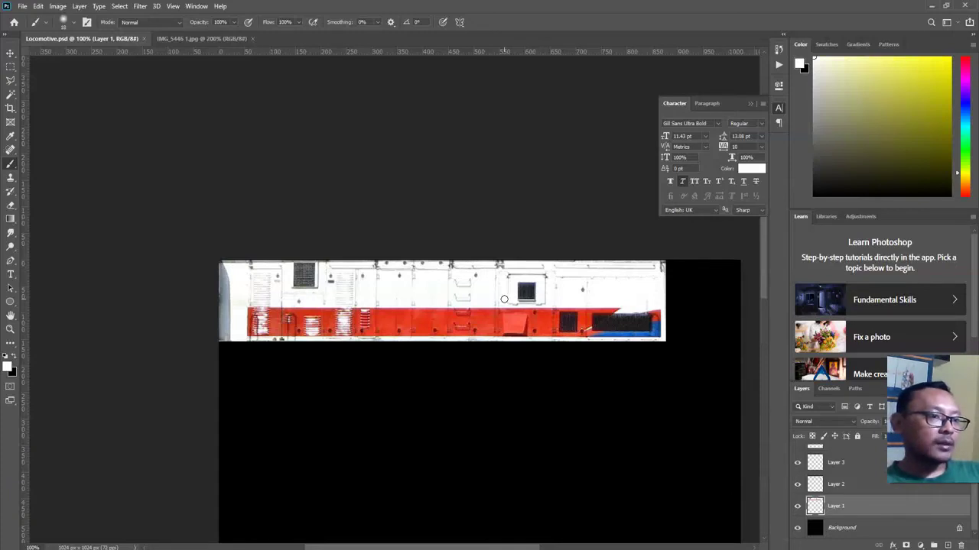
key(alt+Tab)
click(635, 360)
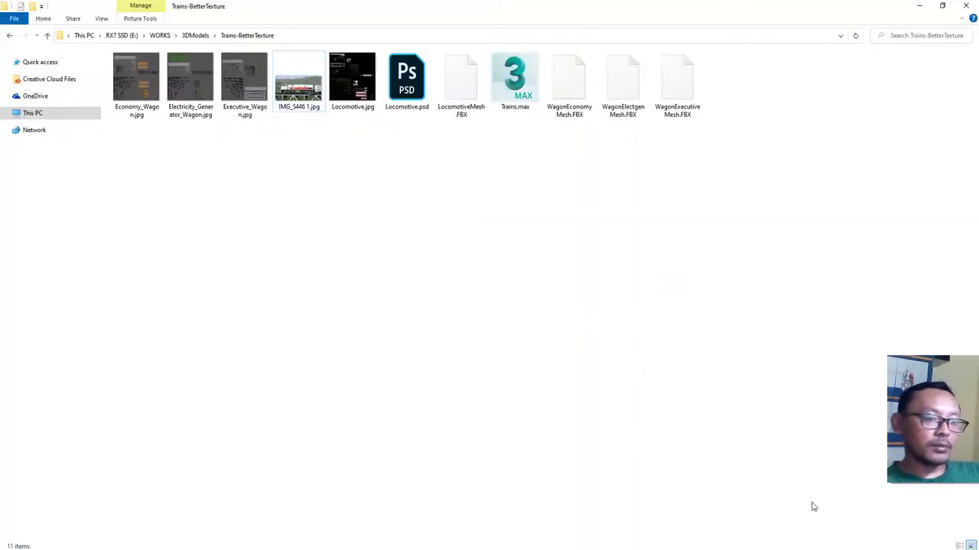
Switch to 3ds Max to inspect the locomotive model with its existing texture, and return to the texture document in Photoshop
key(alt+Tab)
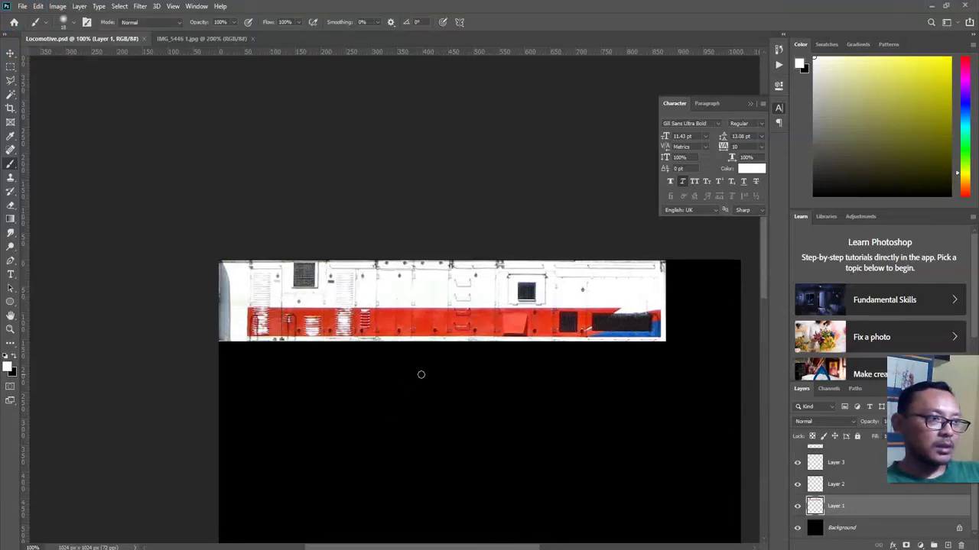
key(alt+Tab)
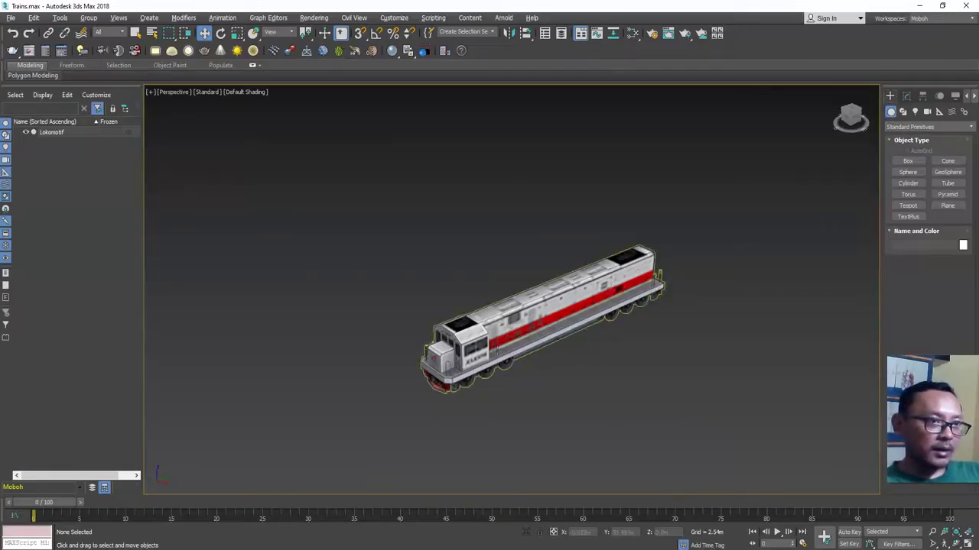
click(578, 301)
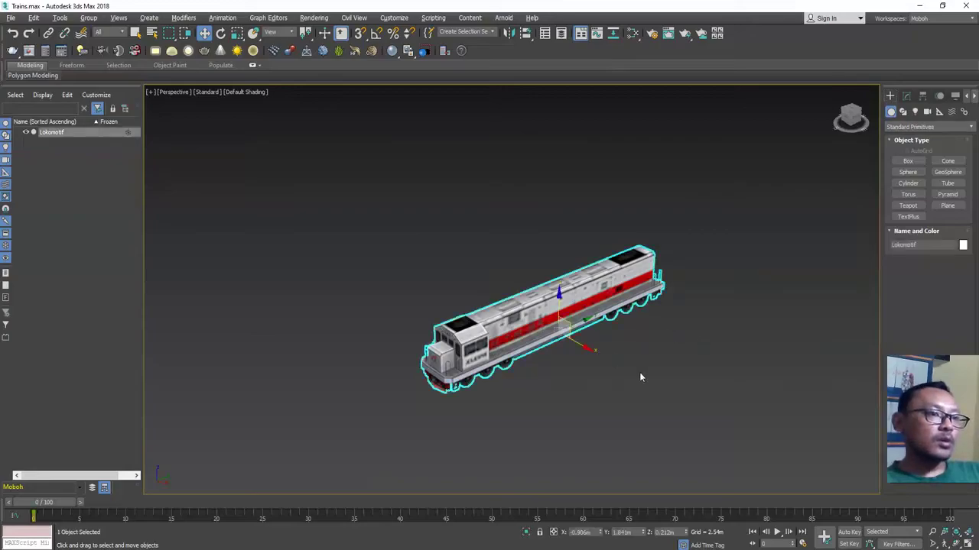
key(alt+Tab)
key(alt+Tab)
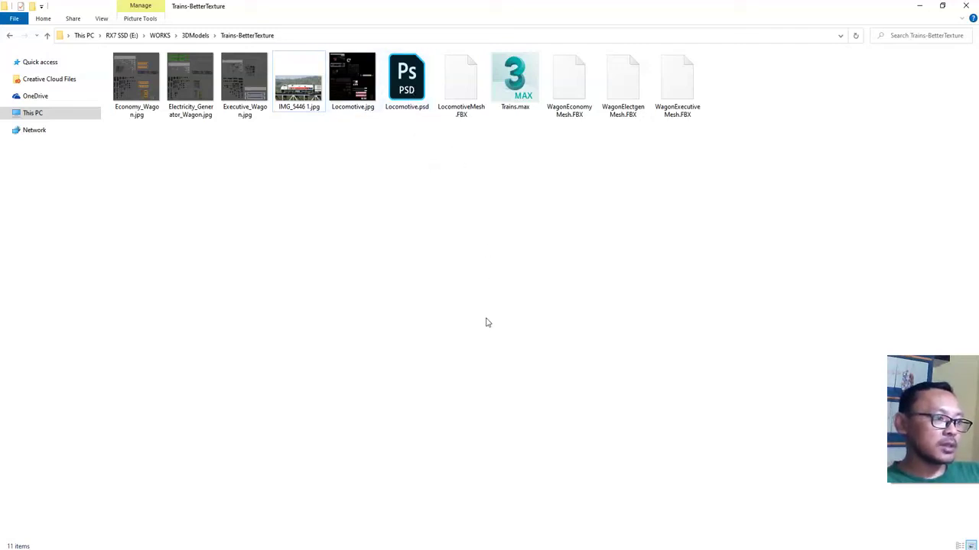
key(alt+Tab)
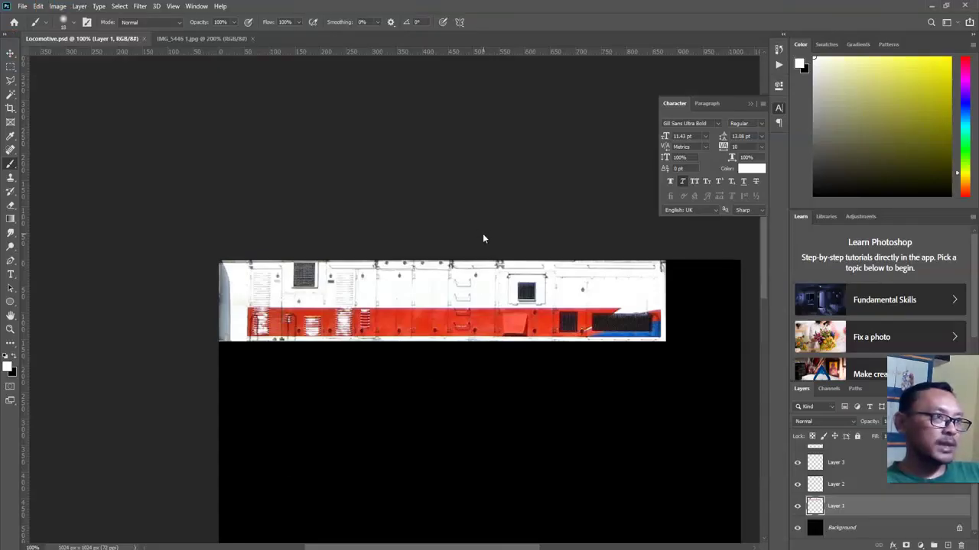
Save a JPEG copy of the texture over the existing Locomotive.jpg in the Trains-BetterTexture folder
key(ctrl+shift+s)
click(191, 383)
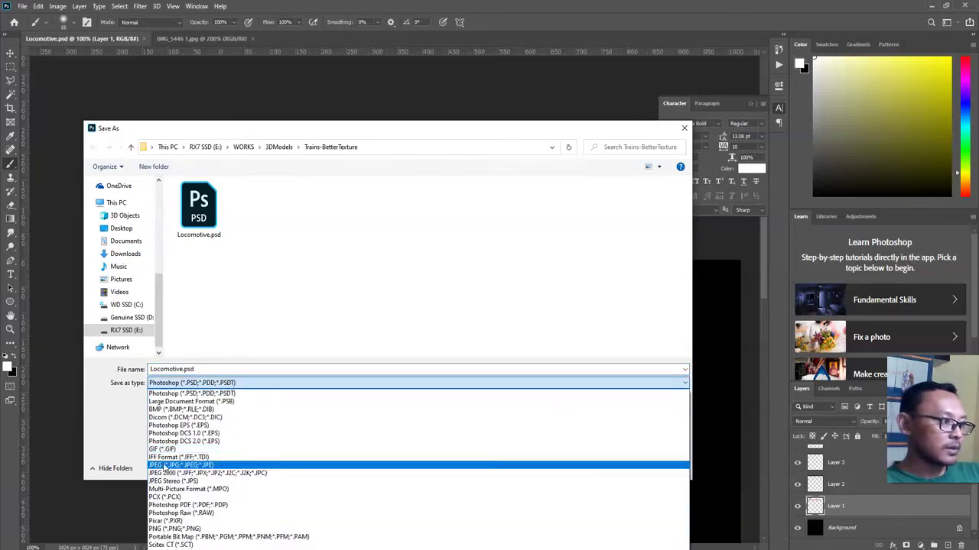
click(165, 465)
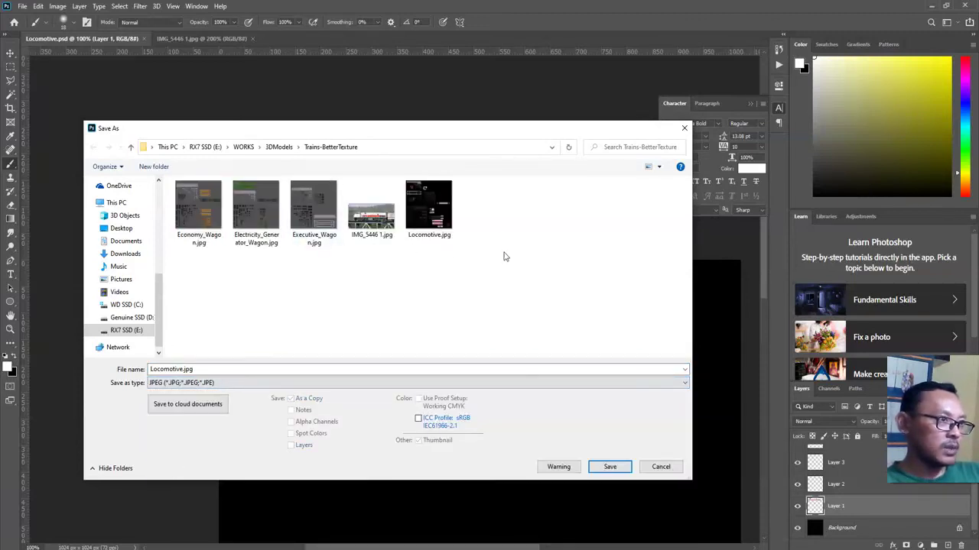
double_click(429, 208)
click(509, 282)
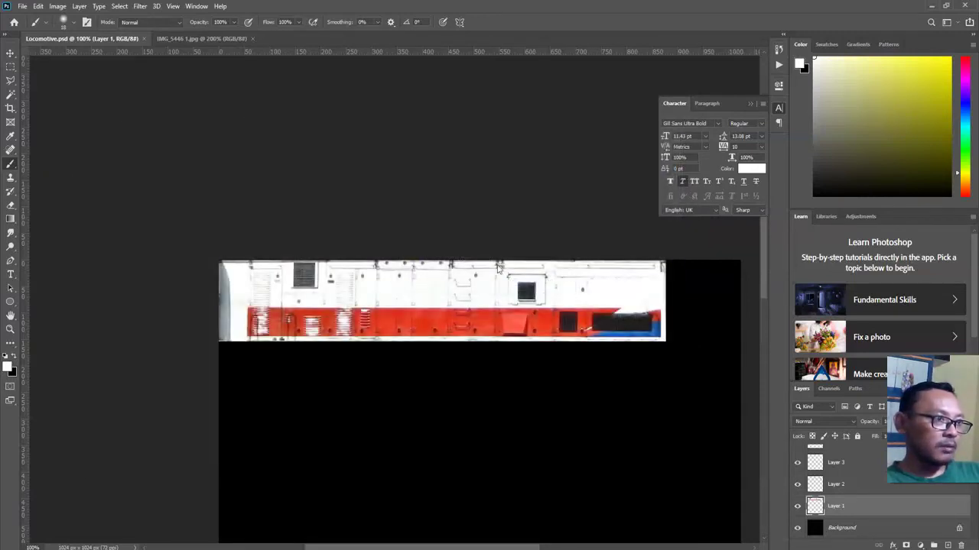
click(325, 105)
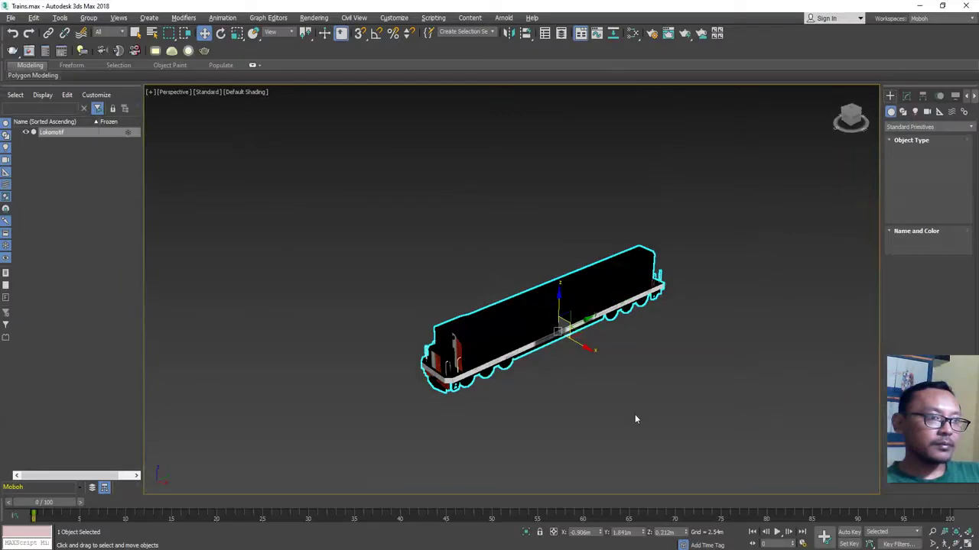
In 3ds Max, add an Unwrap UVW modifier to the Lokomotif mesh
click(560, 404)
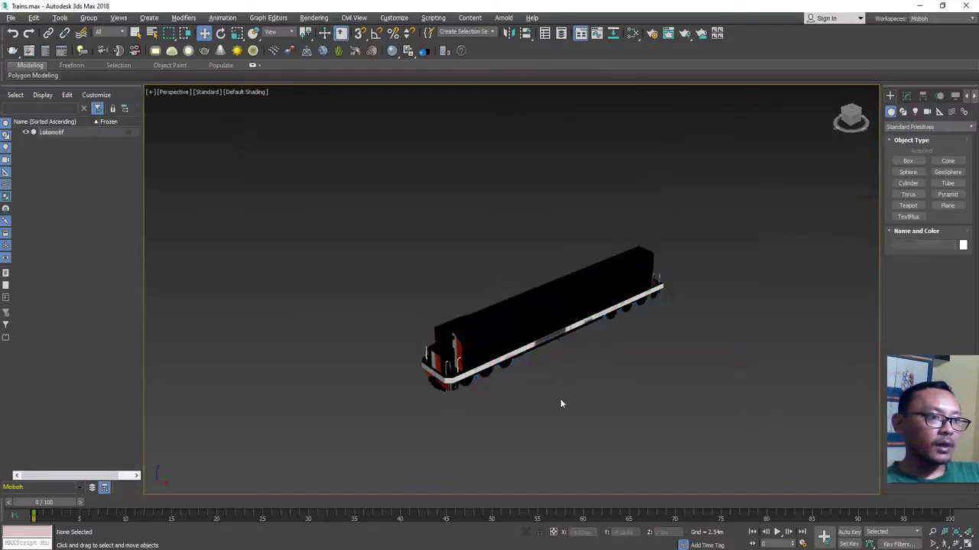
alt+middle_drag(539, 382, 572, 323)
click(569, 324)
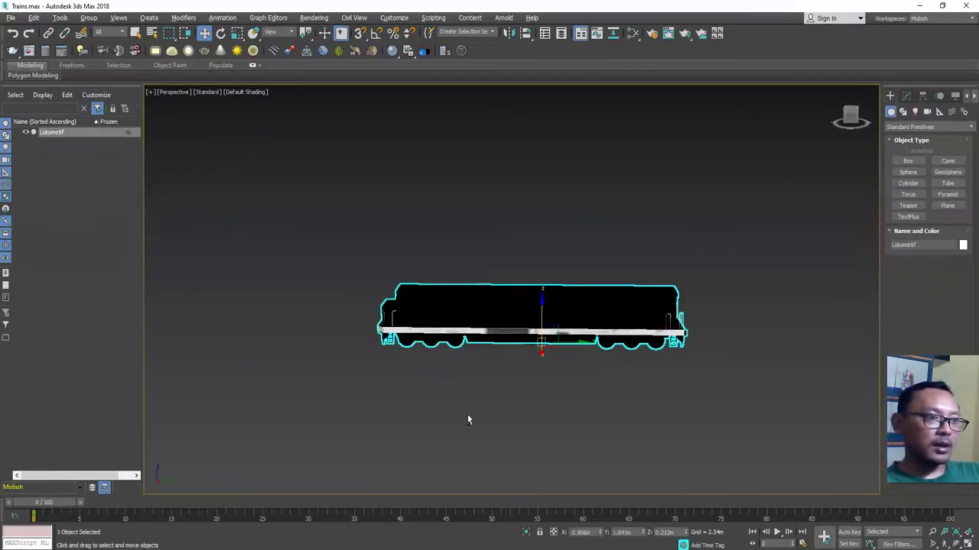
alt+middle_drag(468, 420, 517, 428)
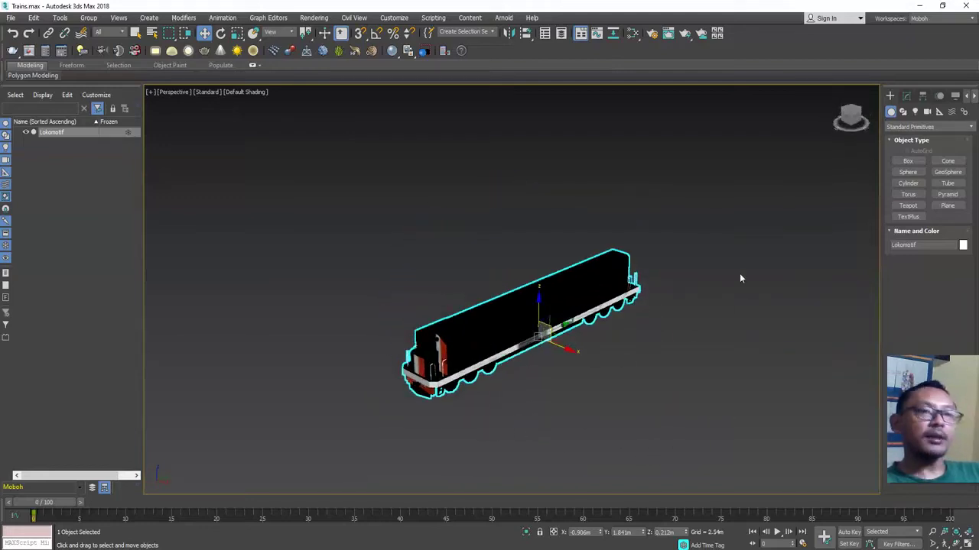
click(906, 95)
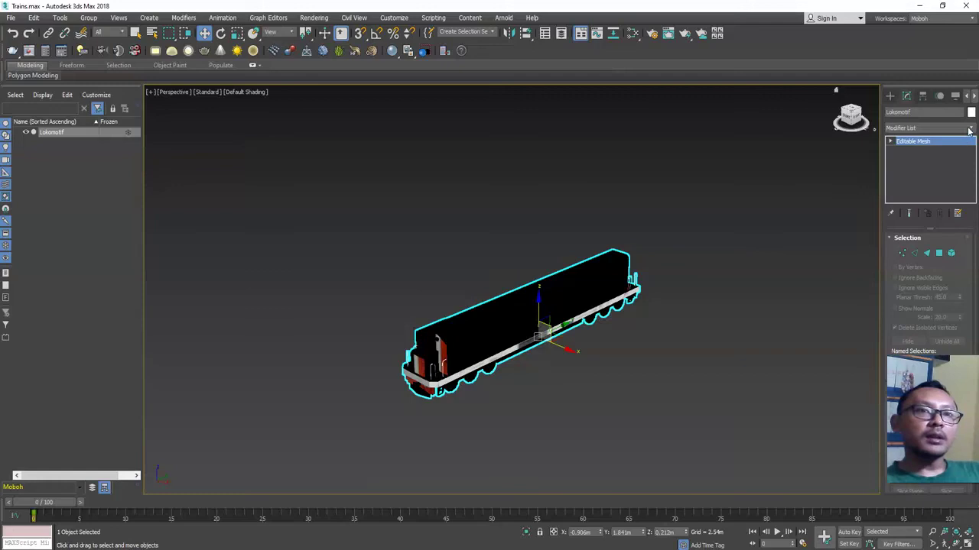
click(969, 130)
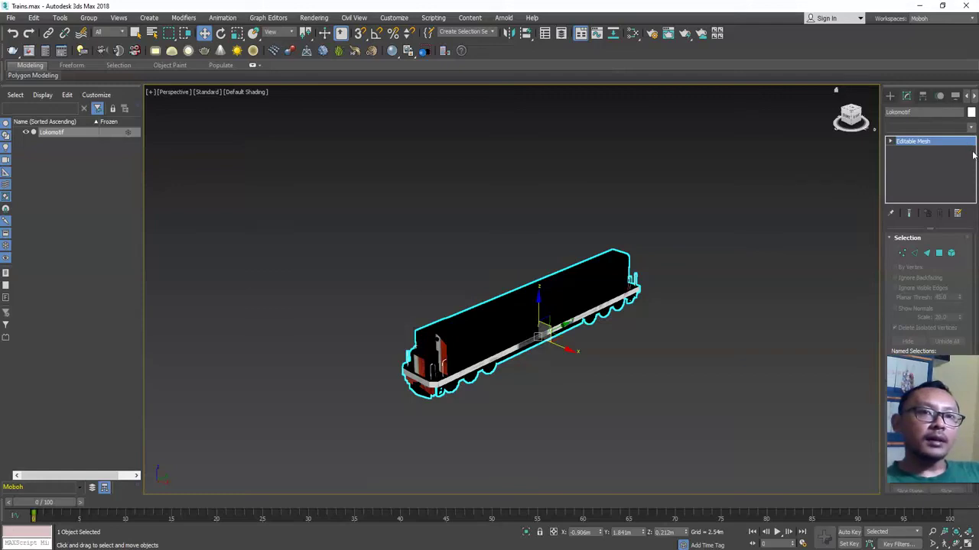
drag(972, 159, 965, 347)
scroll(949, 428, down, 5)
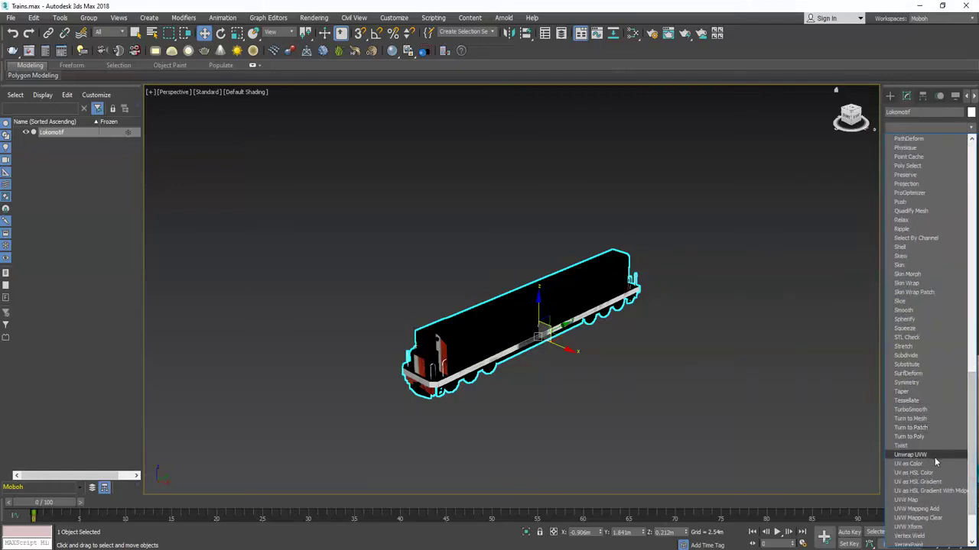
click(933, 458)
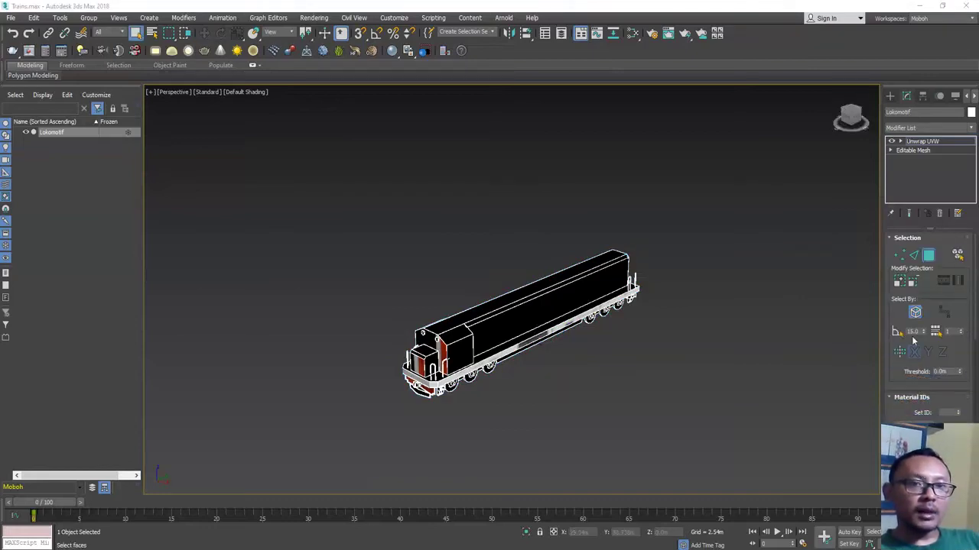
Open the UV editor in polygon mode with the Locomotive.jpg map displayed behind the UVs
click(926, 262)
click(929, 257)
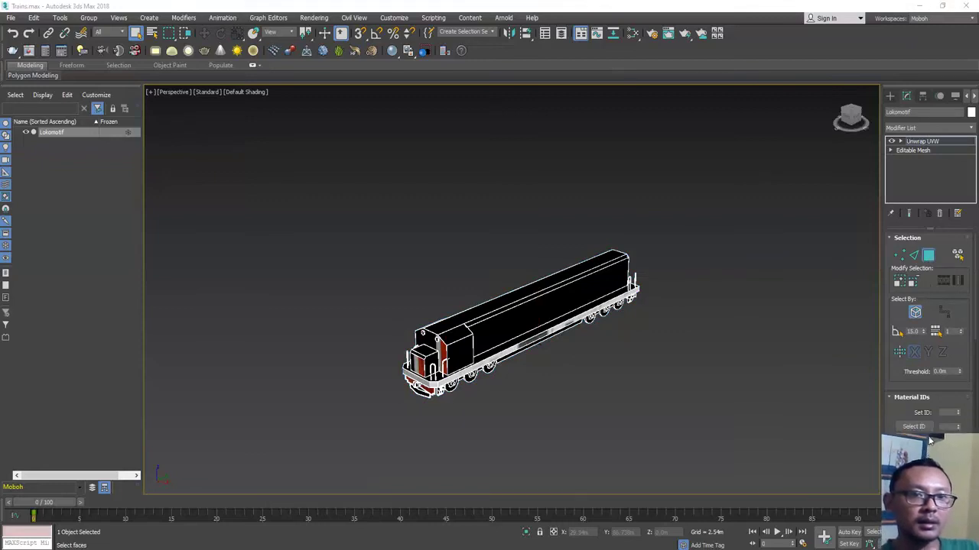
scroll(943, 367, down, 2)
click(929, 380)
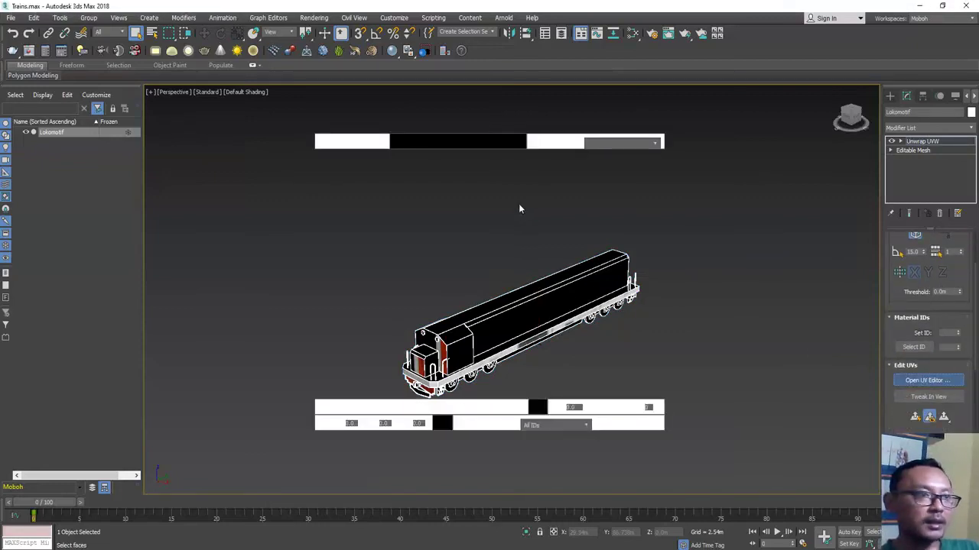
click(302, 81)
click(292, 104)
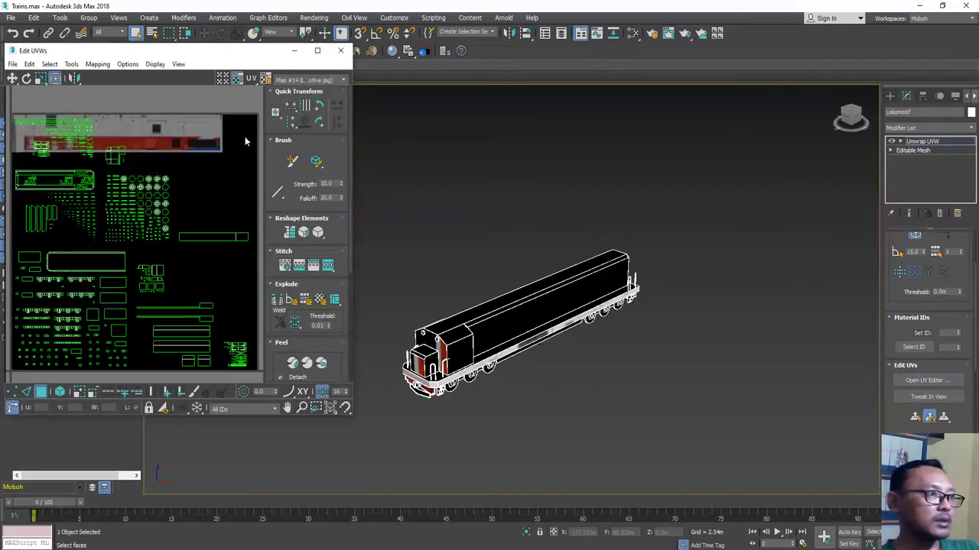
Scale all UV shells down together into the lower-left corner of the texture square, then deselect them
key(ctrl+a)
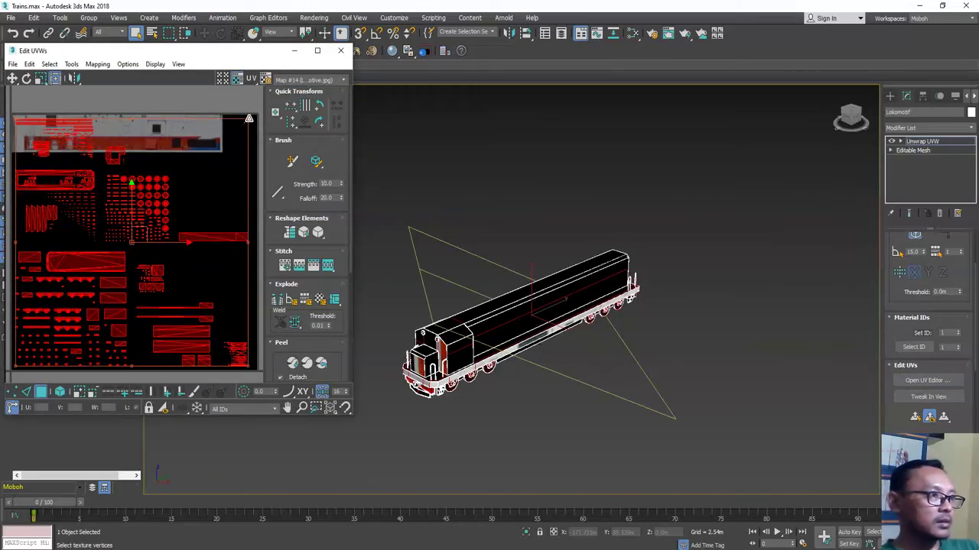
drag(230, 120, 78, 317)
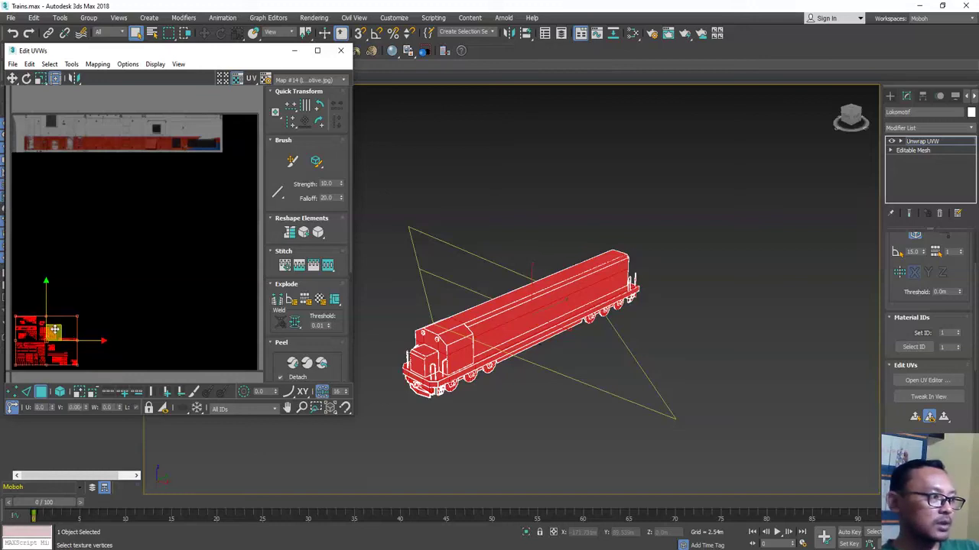
click(742, 324)
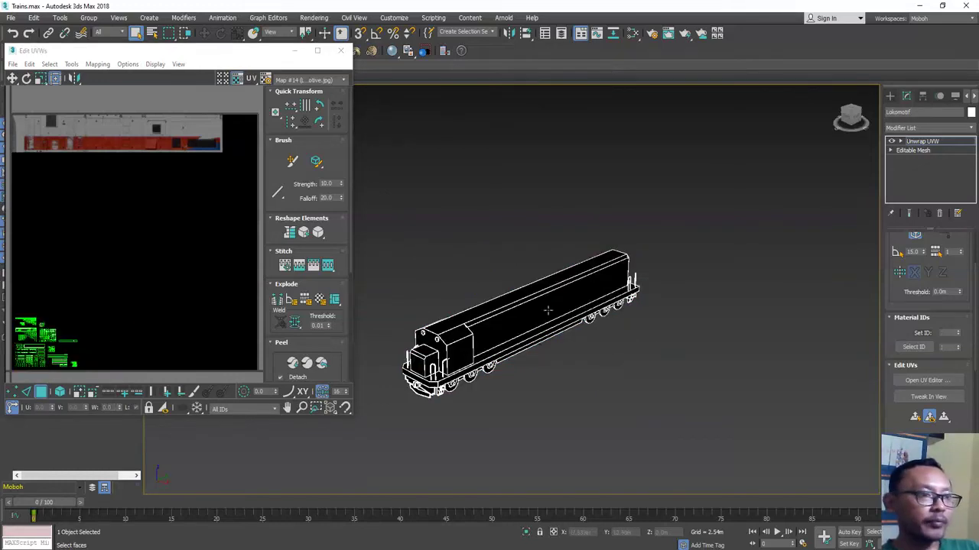
Select the long side faces on both sides of the body and enlarge their UV shells in the empty area below the side image
click(548, 309)
alt+middle_drag(496, 311, 675, 321)
scroll(675, 321, up, 3)
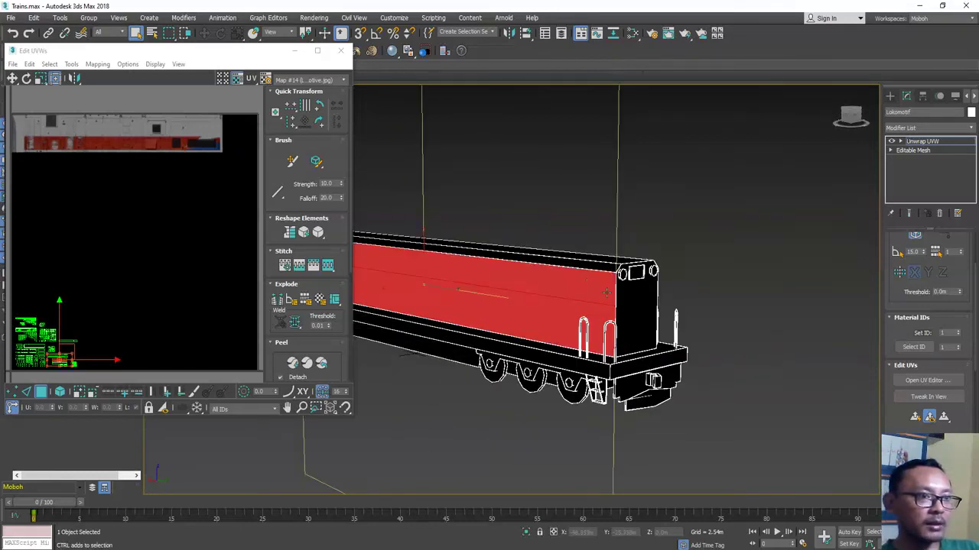
alt+middle_drag(585, 283, 627, 318)
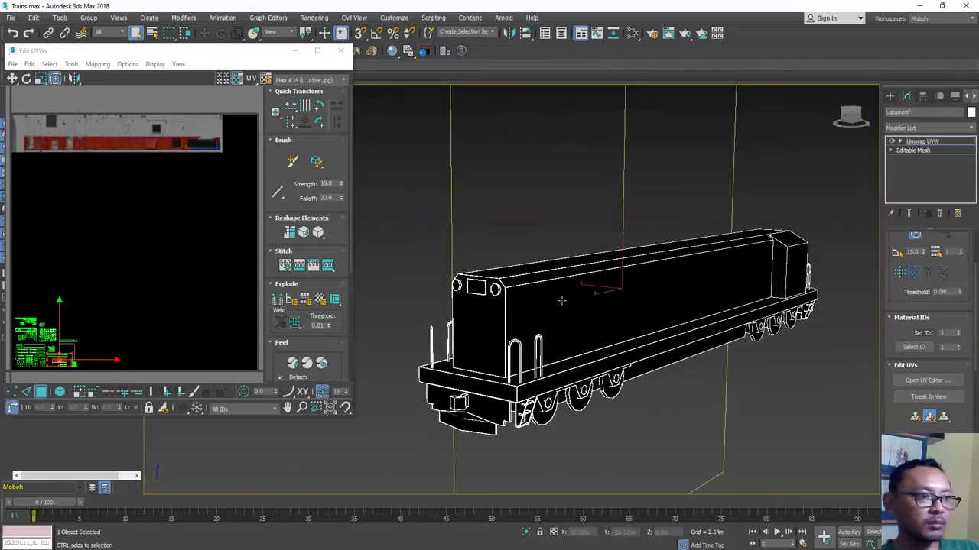
click(97, 65)
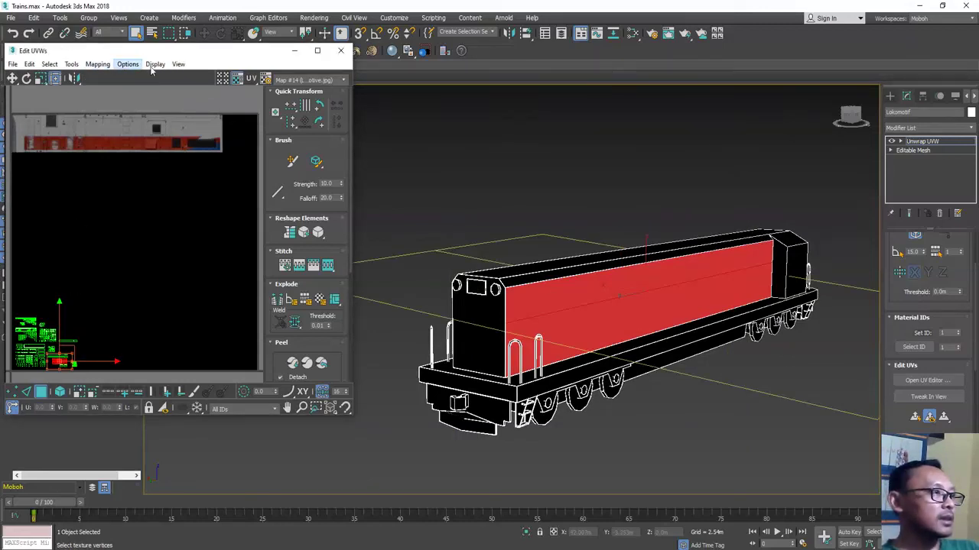
click(170, 51)
drag(73, 358, 233, 265)
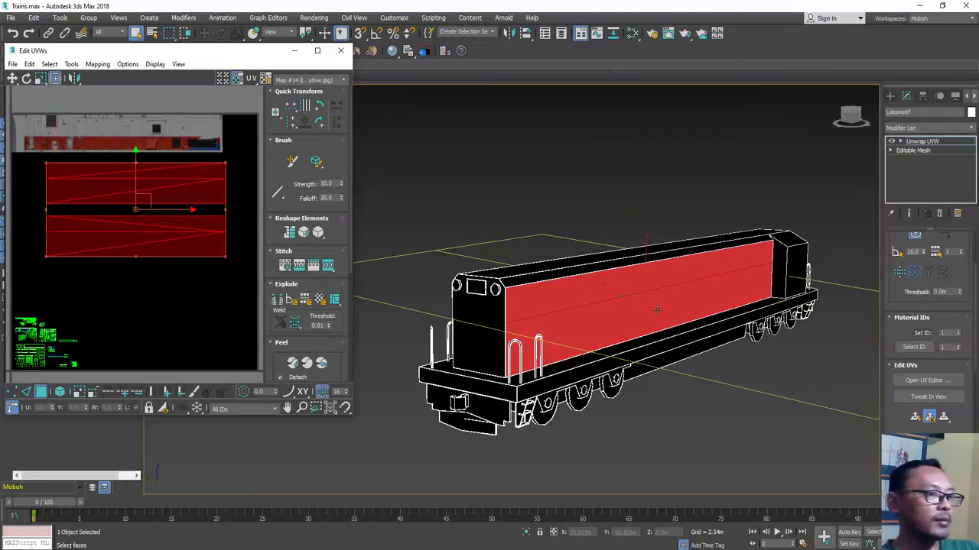
Move both side UV shells up so the upper one starts at the upper-left corner of the body side image, then deselect
alt+middle_drag(607, 391, 654, 403)
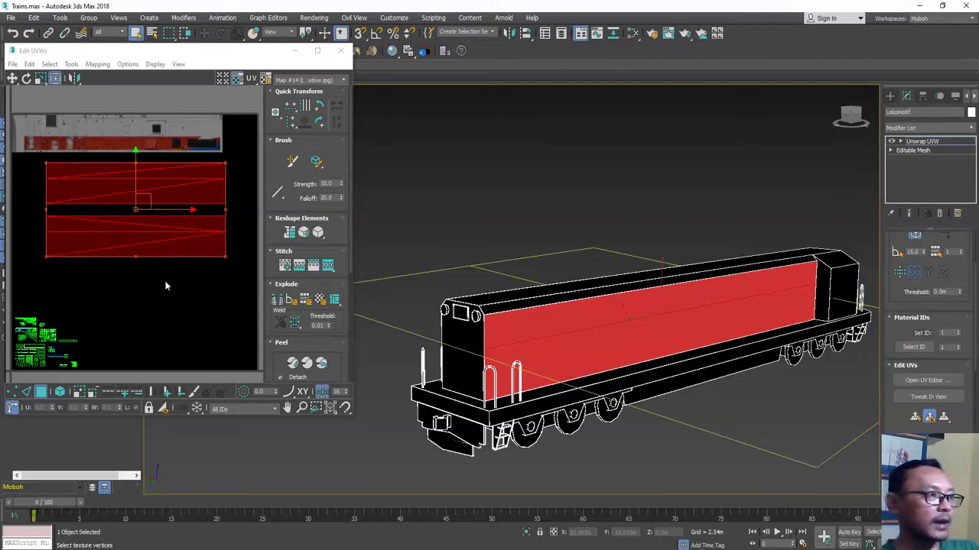
drag(146, 202, 114, 154)
click(190, 244)
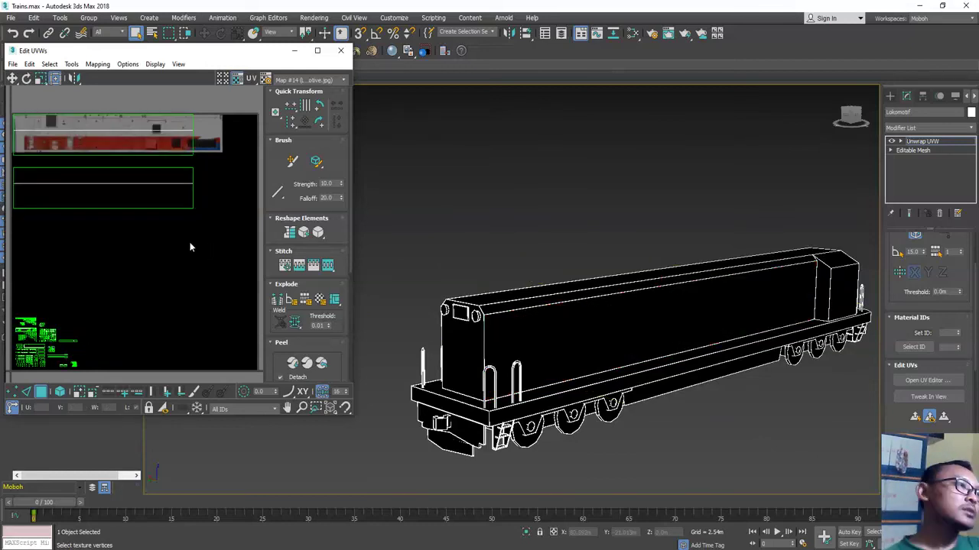
alt+middle_drag(528, 319, 673, 324)
Select the upper side UV shell and stretch its lower-right corner to the lower-right corner of the body side image
middle_drag(178, 183, 201, 240)
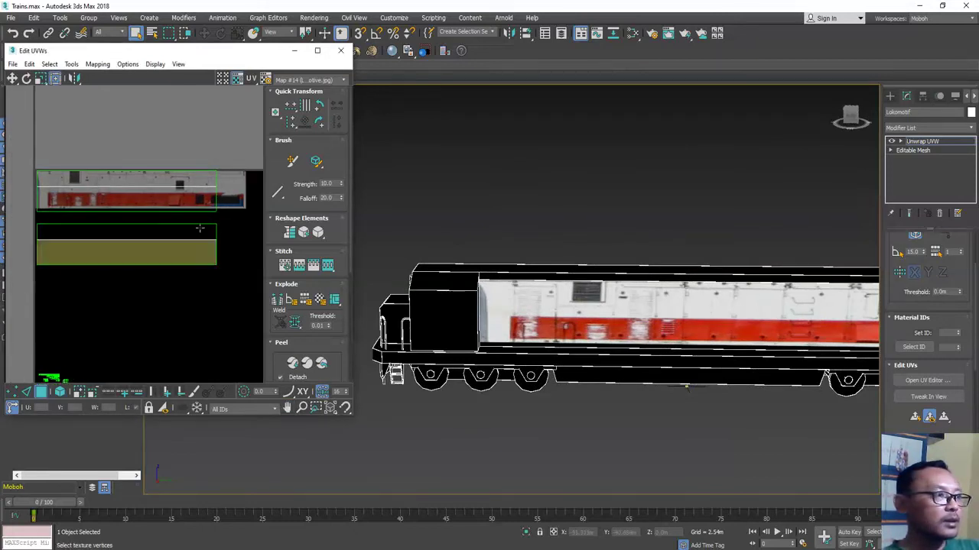
drag(218, 137, 201, 150)
drag(19, 218, 20, 217)
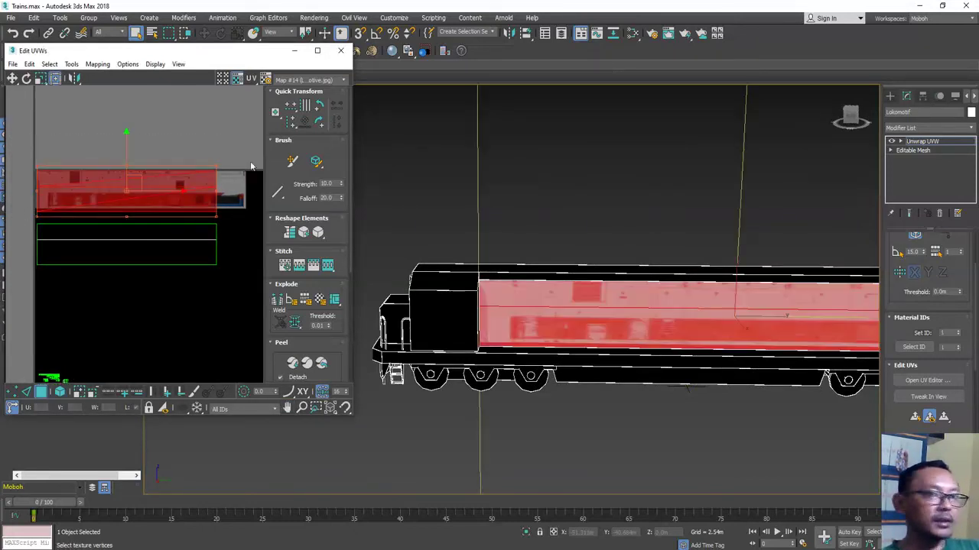
scroll(186, 249, up, 3)
middle_drag(182, 251, 156, 314)
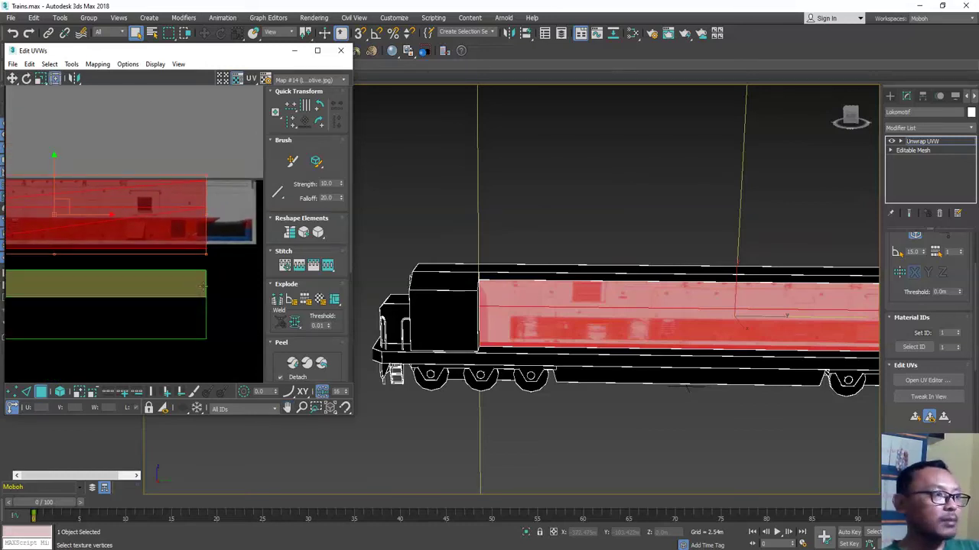
scroll(123, 280, up, 6)
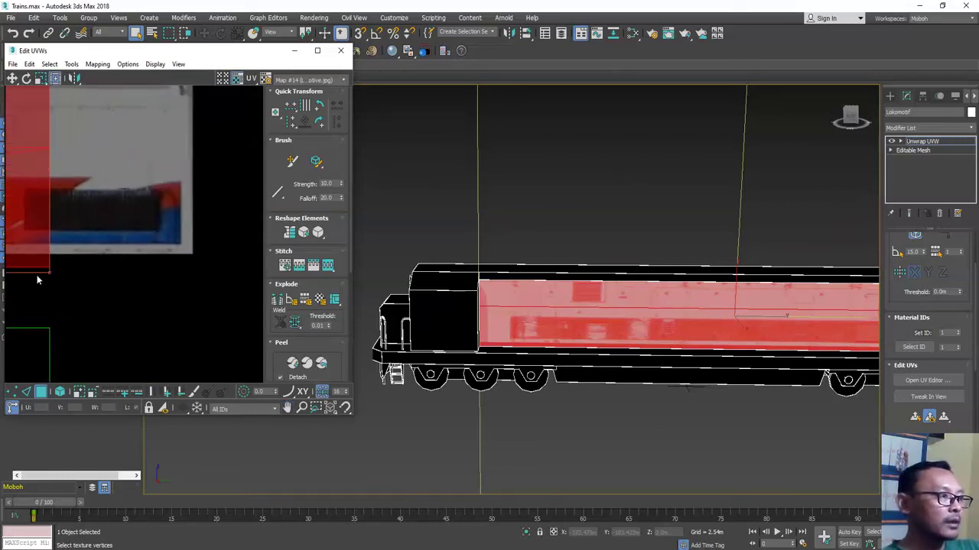
drag(49, 273, 191, 258)
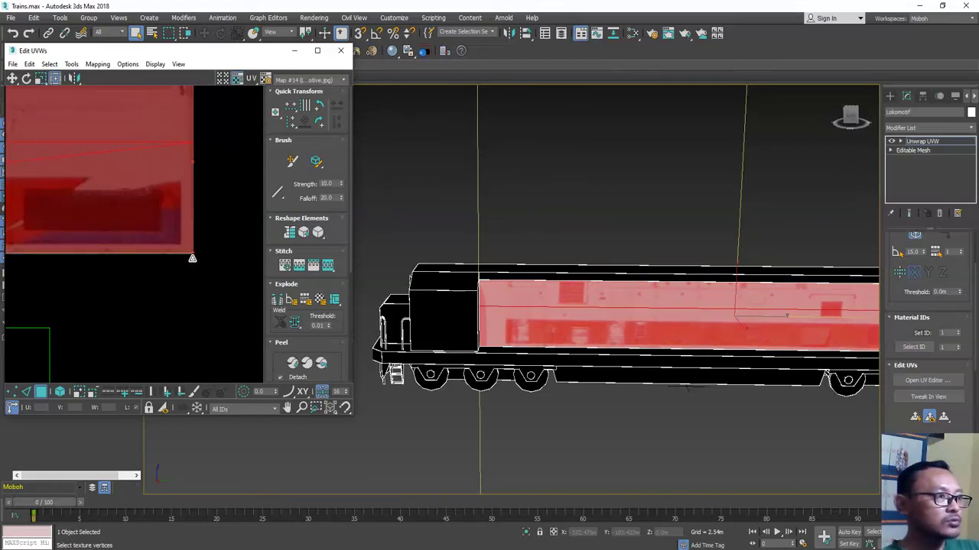
Fit the selected side UV shell's upper-left corner to the upper-left corner of the body side image
middle_drag(783, 378, 528, 367)
scroll(159, 282, down, 3)
scroll(153, 279, down, 3)
scroll(130, 239, up, 10)
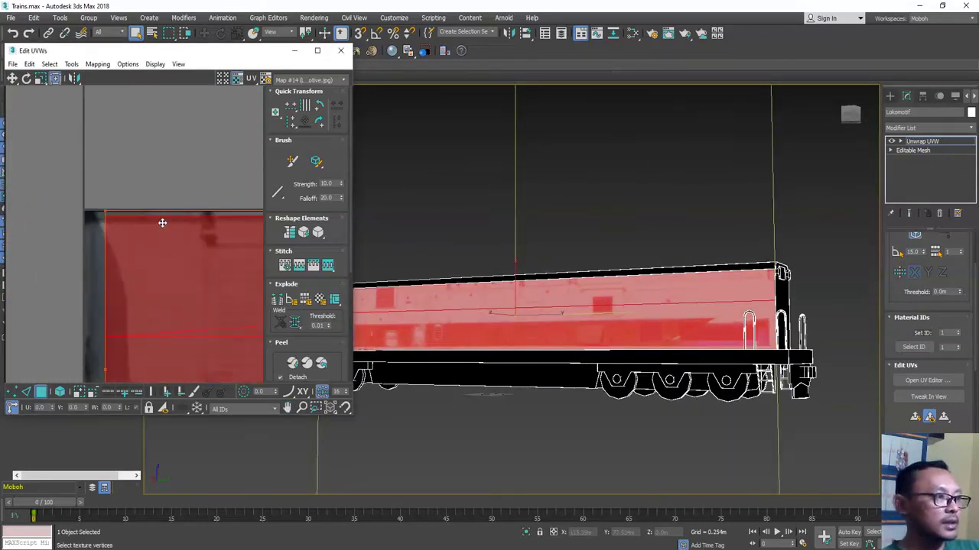
middle_drag(117, 249, 154, 237)
scroll(157, 234, up, 1)
drag(138, 198, 101, 185)
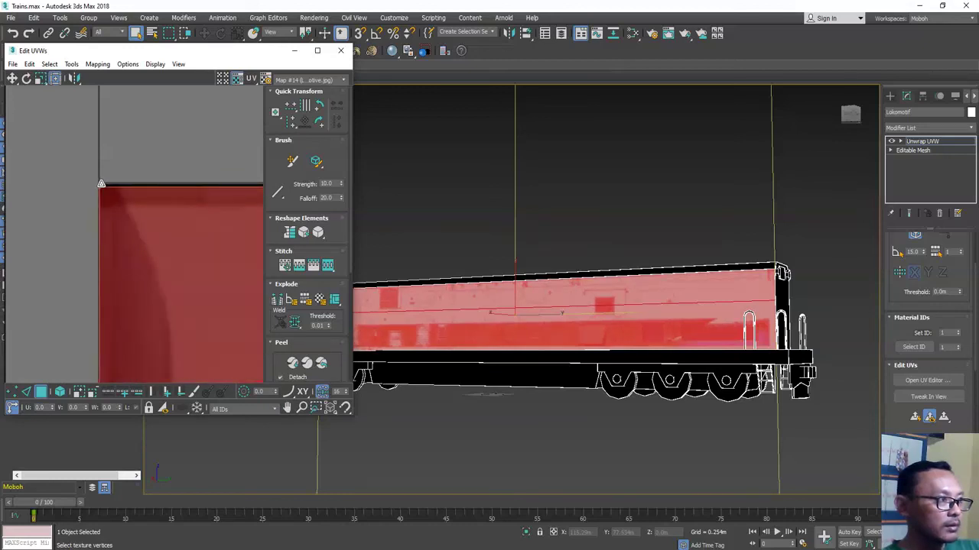
Select the whole lower side UV shell and move it up onto the body side image, flush with the image's left edge
scroll(127, 191, down, 5)
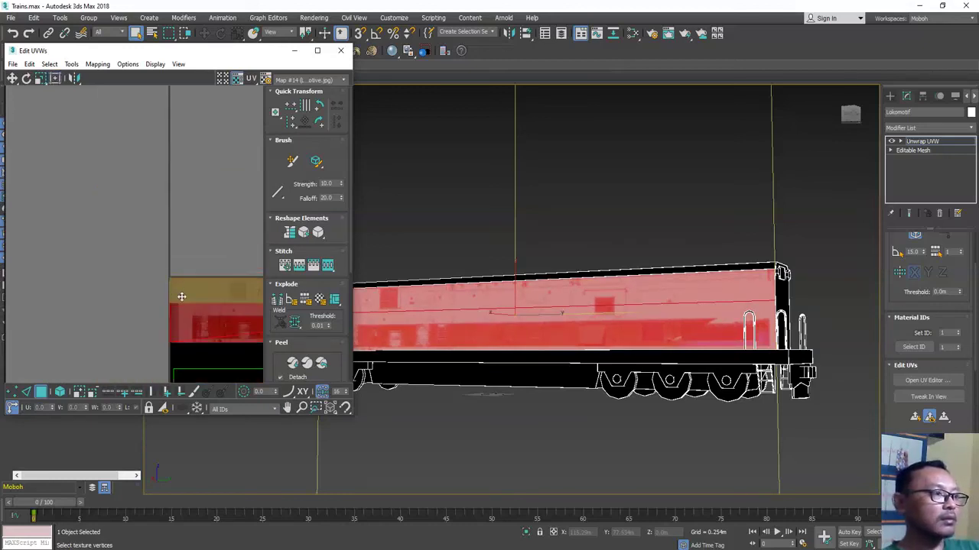
drag(158, 331, 158, 321)
click(157, 306)
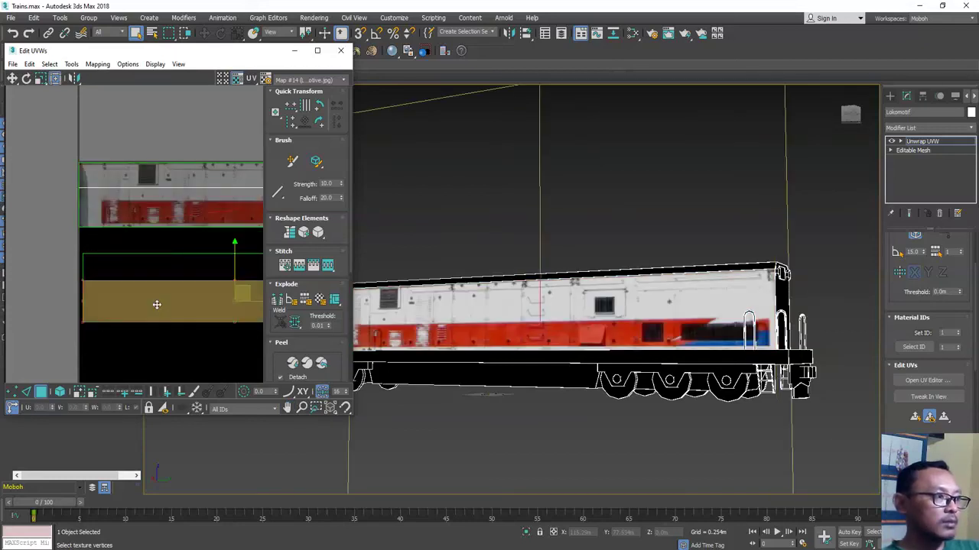
ctrl+click(191, 270)
drag(237, 287, 237, 182)
Mirror the selected side UV shell horizontally by scaling its right side past its left edge
scroll(666, 341, down, 3)
alt+middle_drag(666, 341, 544, 354)
scroll(543, 354, up, 4)
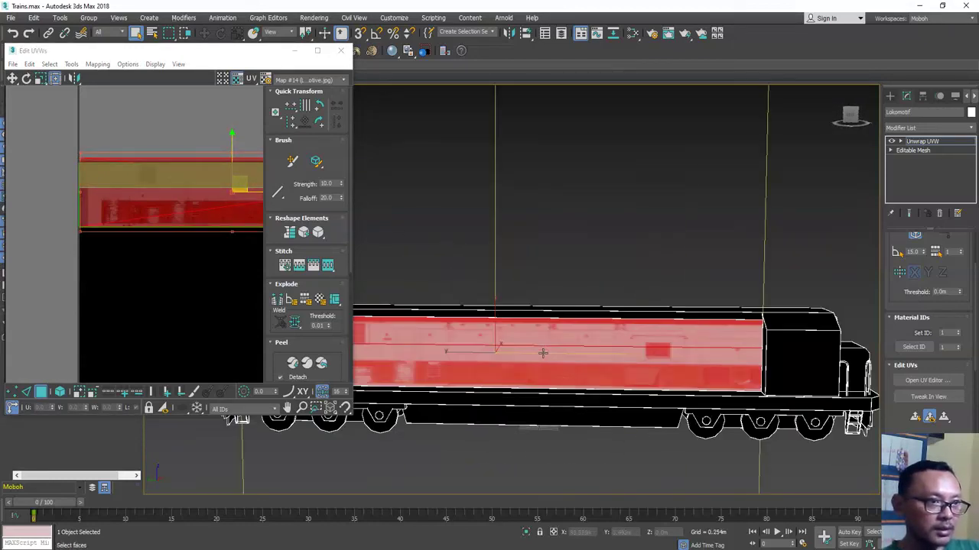
scroll(136, 288, down, 5)
scroll(203, 282, up, 4)
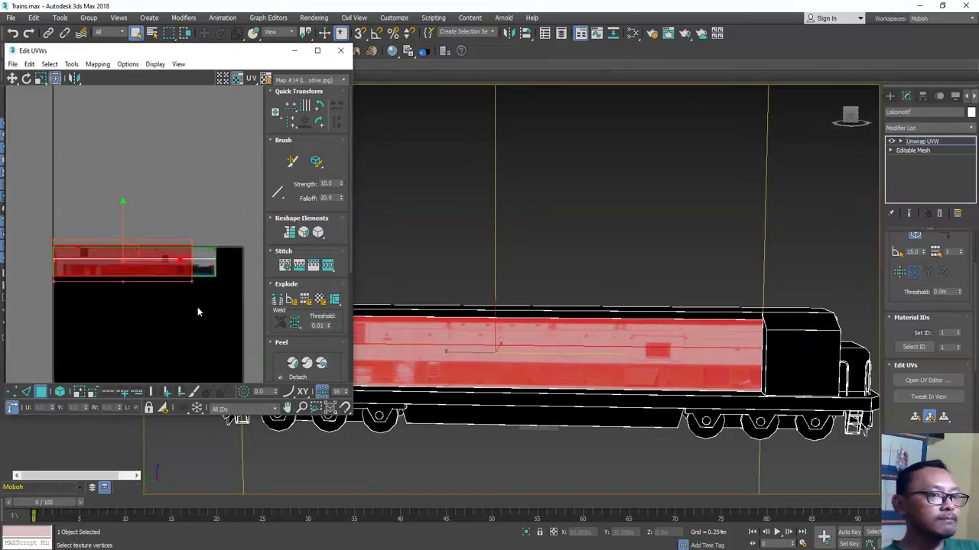
middle_drag(554, 369, 629, 361)
middle_drag(480, 364, 380, 348)
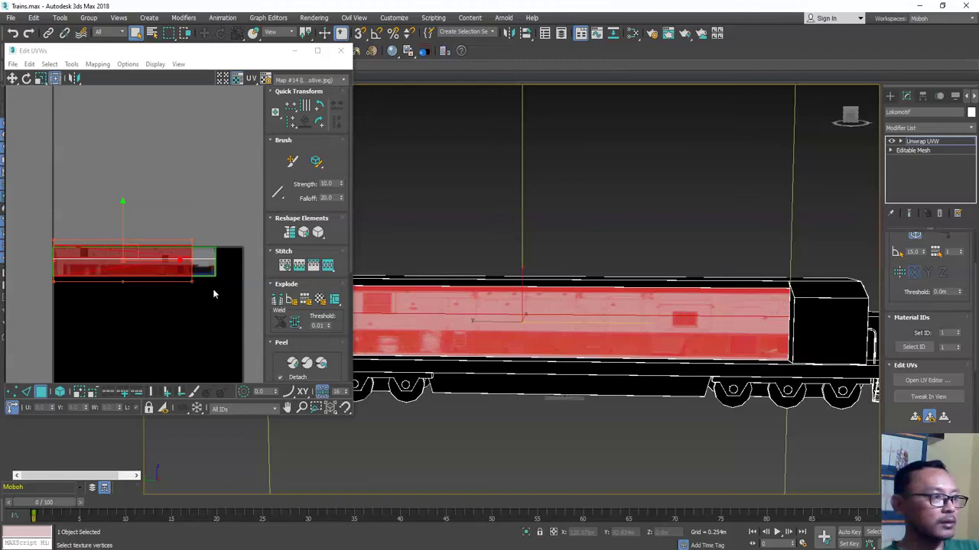
drag(195, 283, 11, 284)
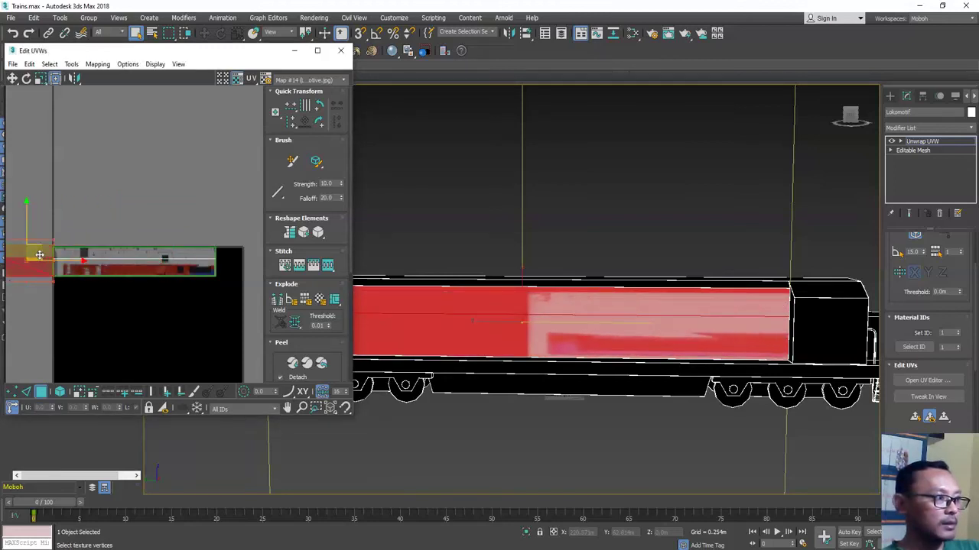
Move the mirrored UV shell so its upper-right corner sits on the upper-right corner of the body side image
drag(39, 255, 149, 301)
scroll(208, 247, up, 6)
scroll(216, 273, down, 1)
scroll(208, 274, up, 3)
middle_drag(200, 283, 147, 275)
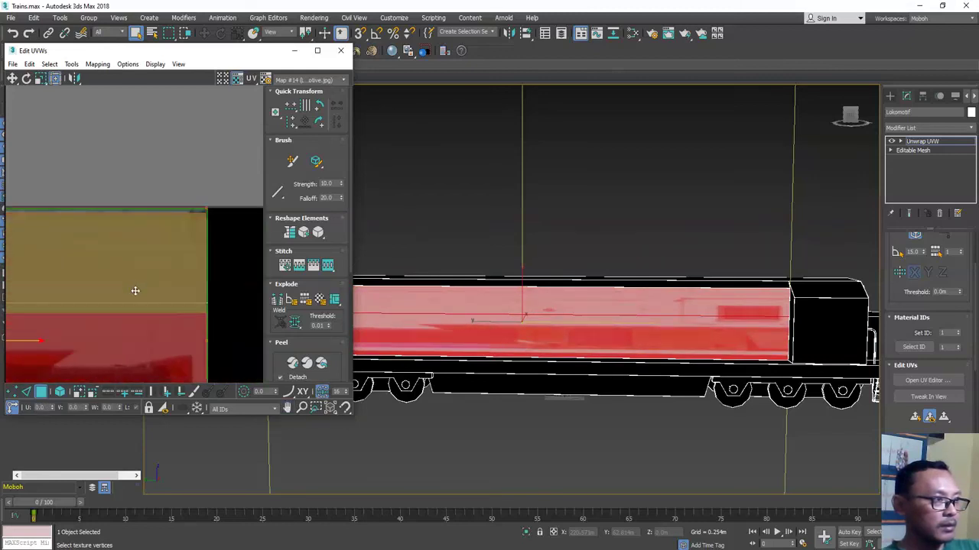
scroll(51, 340, up, 2)
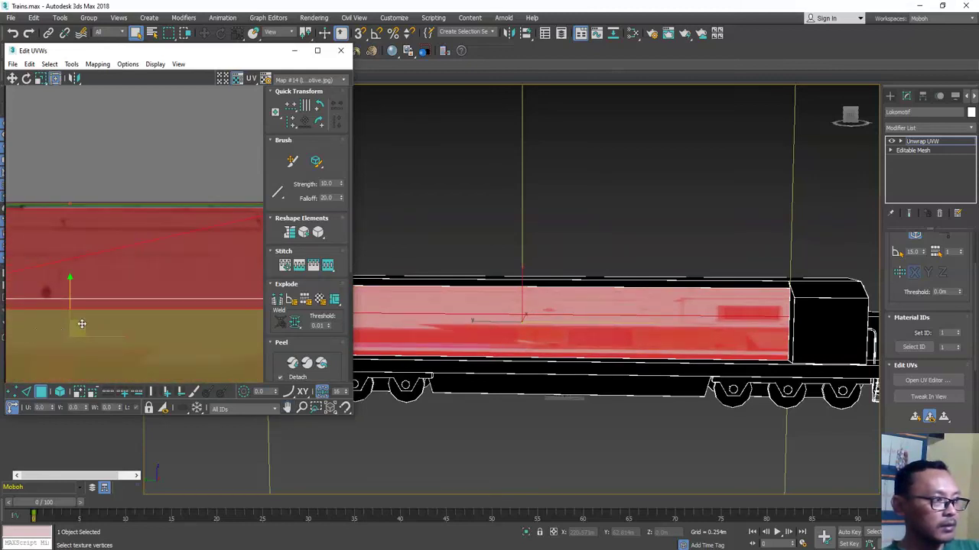
drag(81, 324, 82, 320)
scroll(102, 327, down, 2)
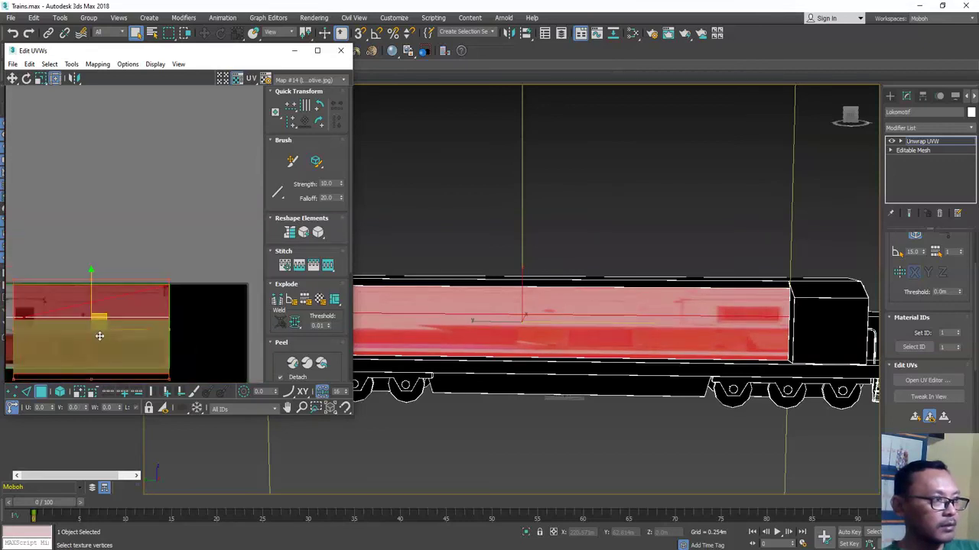
Stretch the mirrored UV shell's lower-left corner to the lower-left corner of the body side image
middle_drag(99, 337, 196, 194)
middle_drag(103, 287, 172, 263)
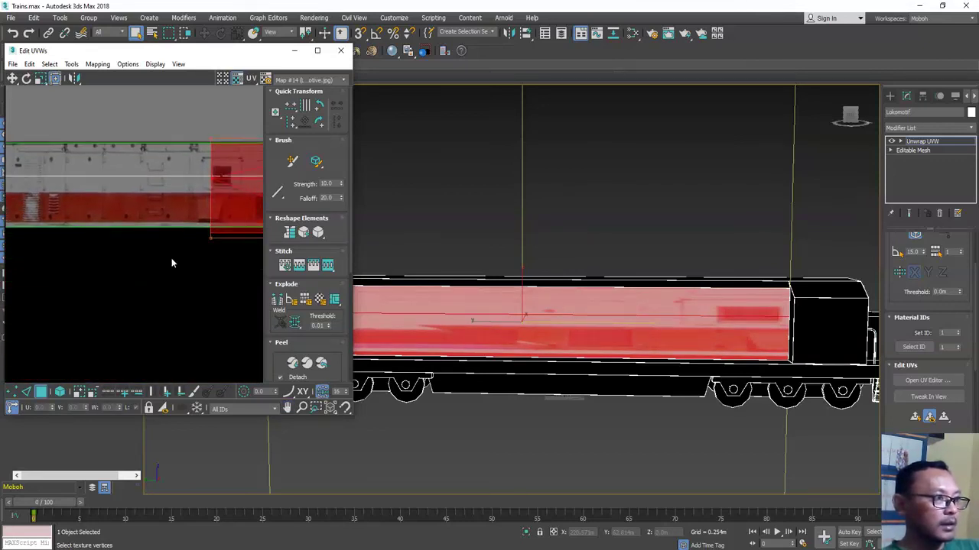
drag(209, 239, 20, 251)
middle_drag(50, 301, 198, 331)
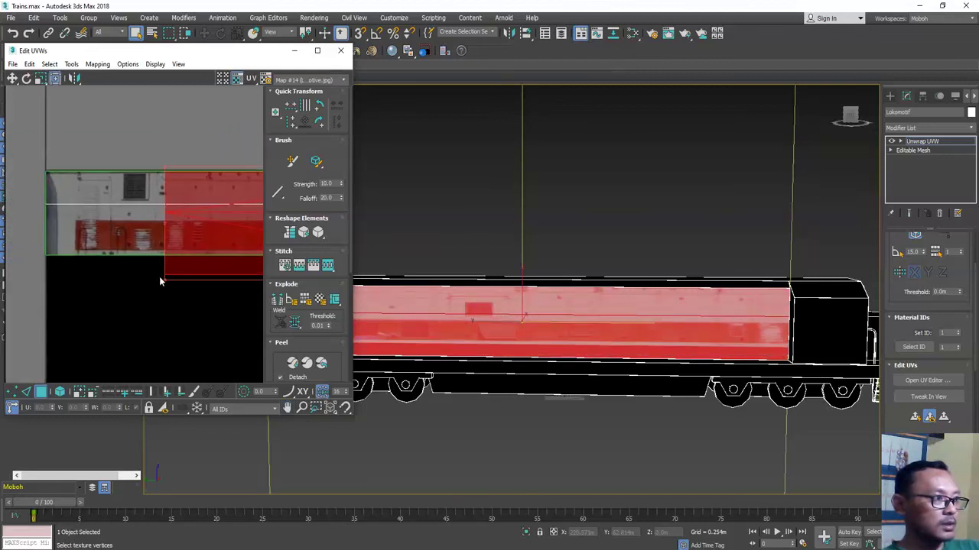
drag(167, 281, 52, 266)
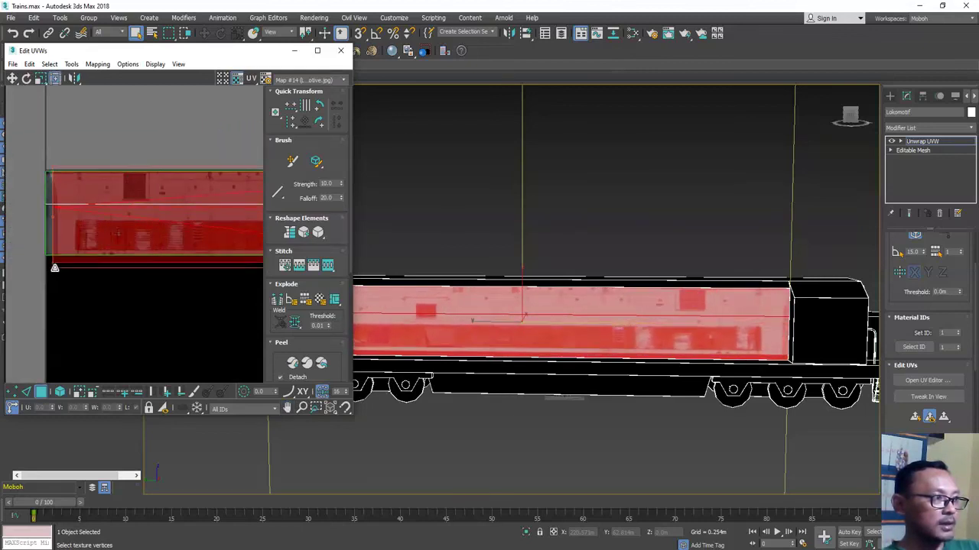
scroll(50, 265, up, 4)
middle_drag(95, 275, 169, 352)
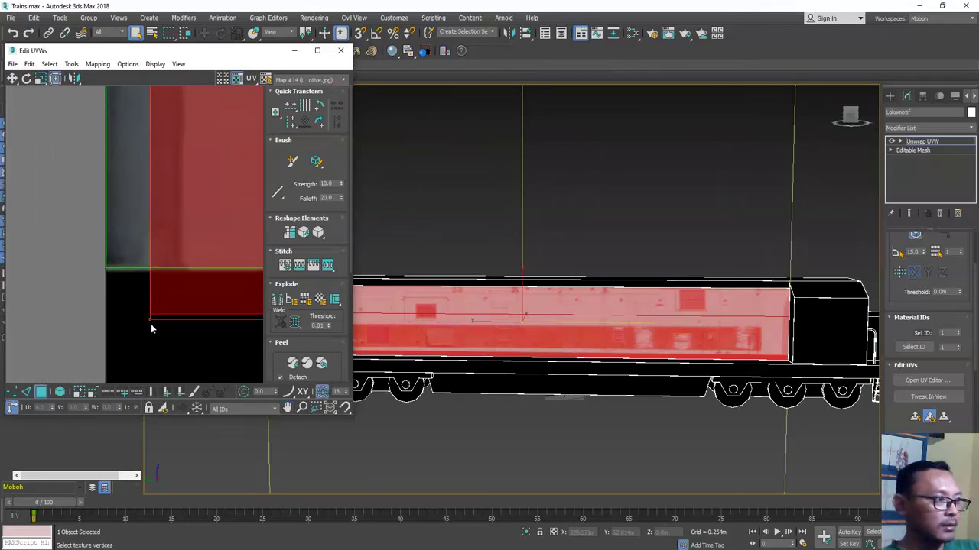
drag(151, 324, 108, 276)
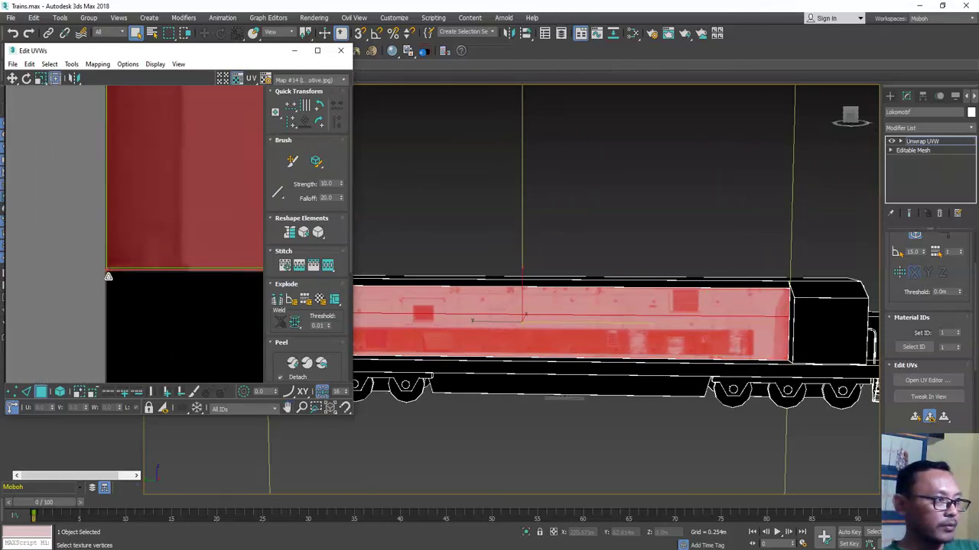
Deselect the side faces and examine the fitted texture along the locomotive's body side
click(541, 423)
scroll(547, 409, down, 3)
alt+middle_drag(547, 408, 740, 421)
scroll(739, 420, up, 6)
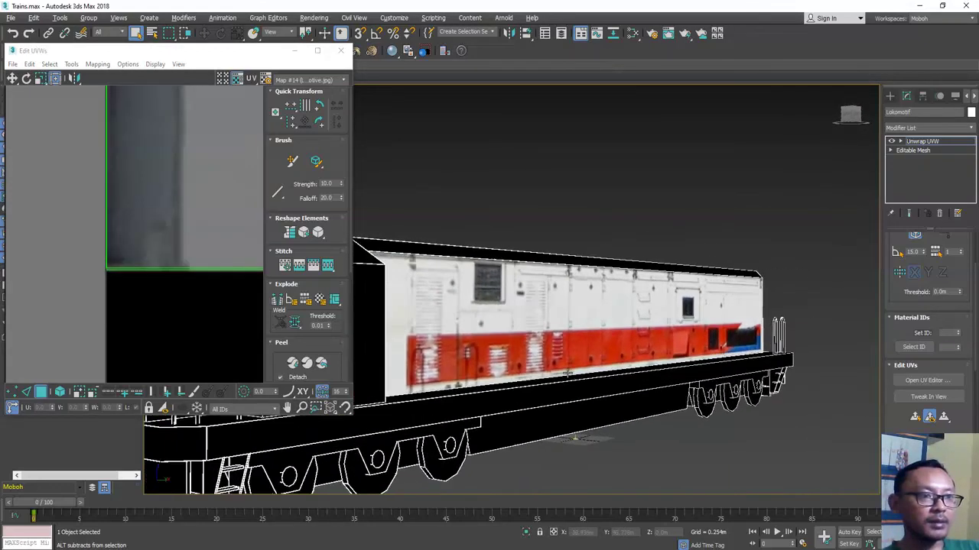
alt+middle_drag(567, 373, 586, 344)
scroll(562, 384, down, 4)
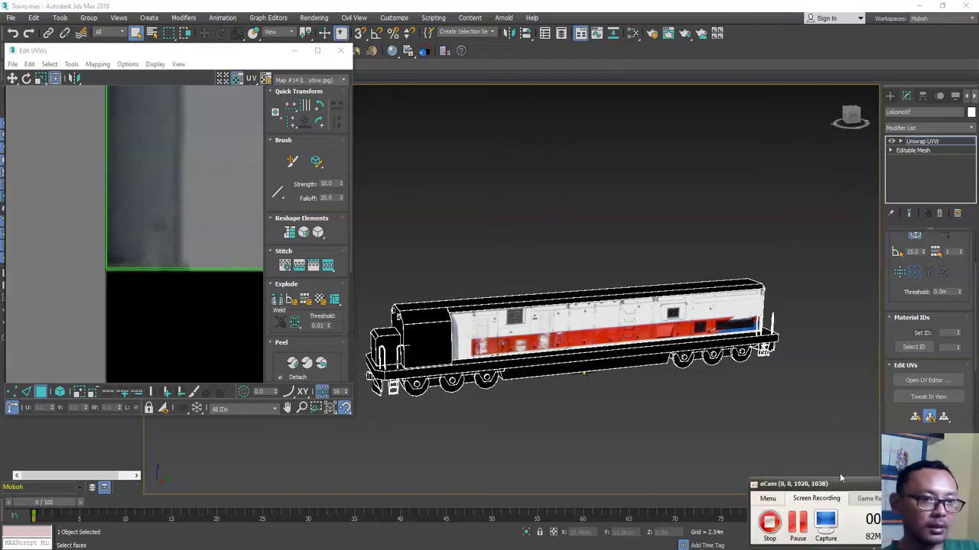
drag(839, 478, 735, 468)
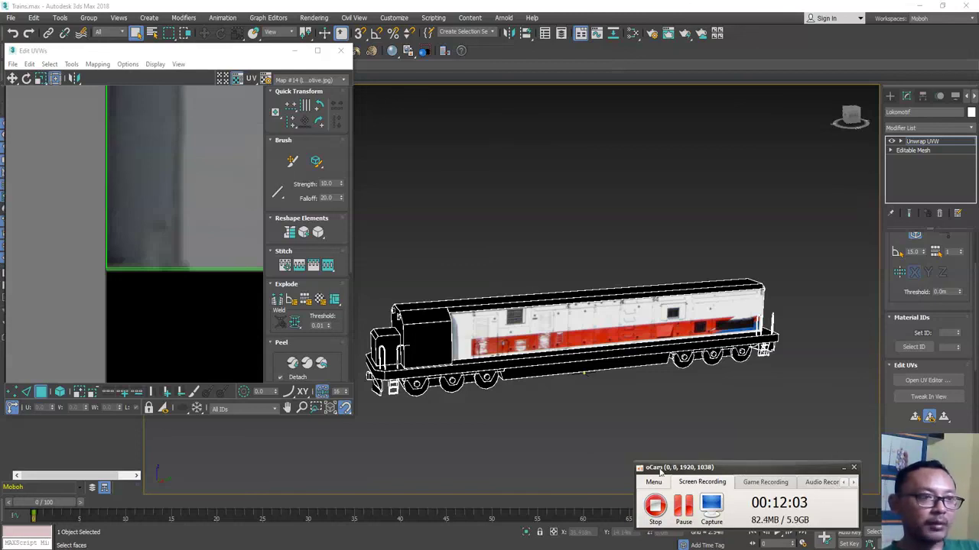
drag(742, 475, 751, 493)
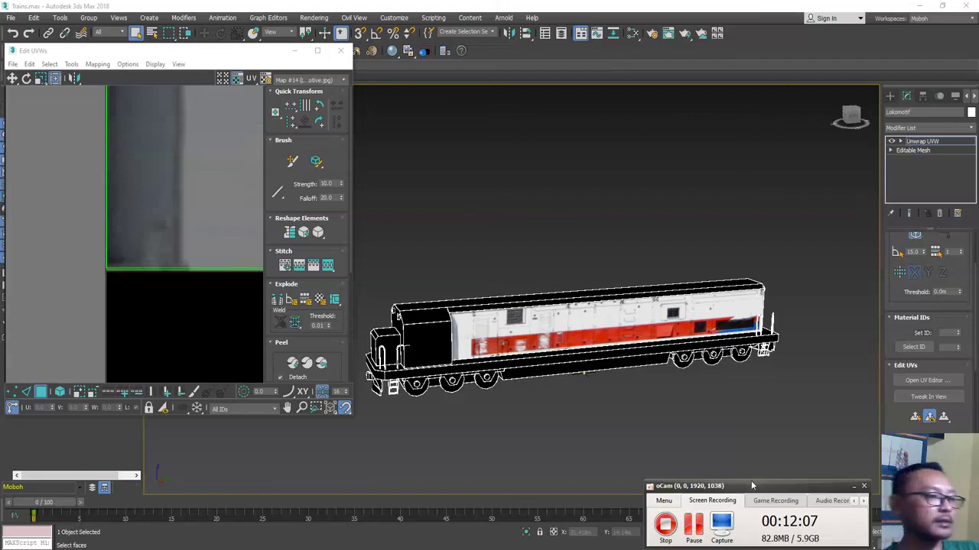
mouse_move(756, 493)
mouse_down()
mouse_move(761, 470)
mouse_move(766, 490)
mouse_up()
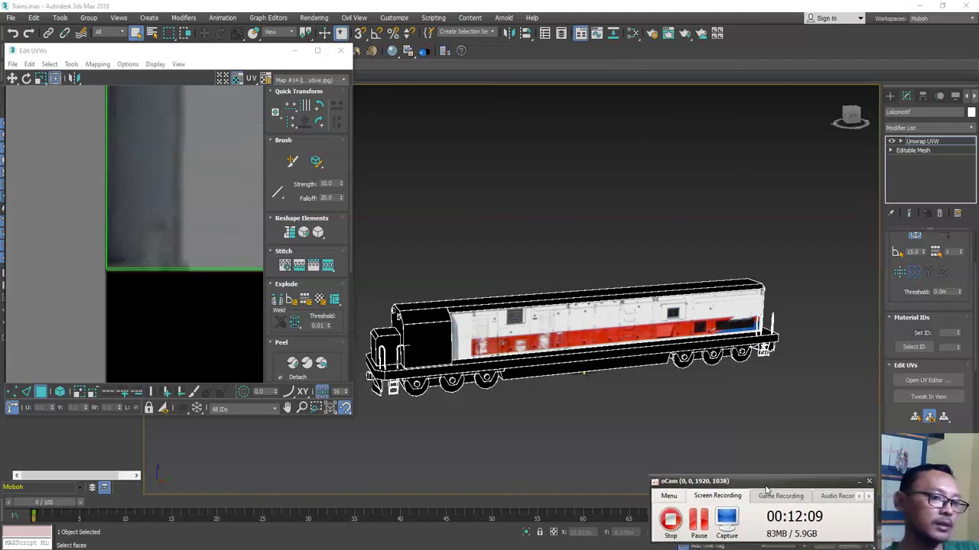